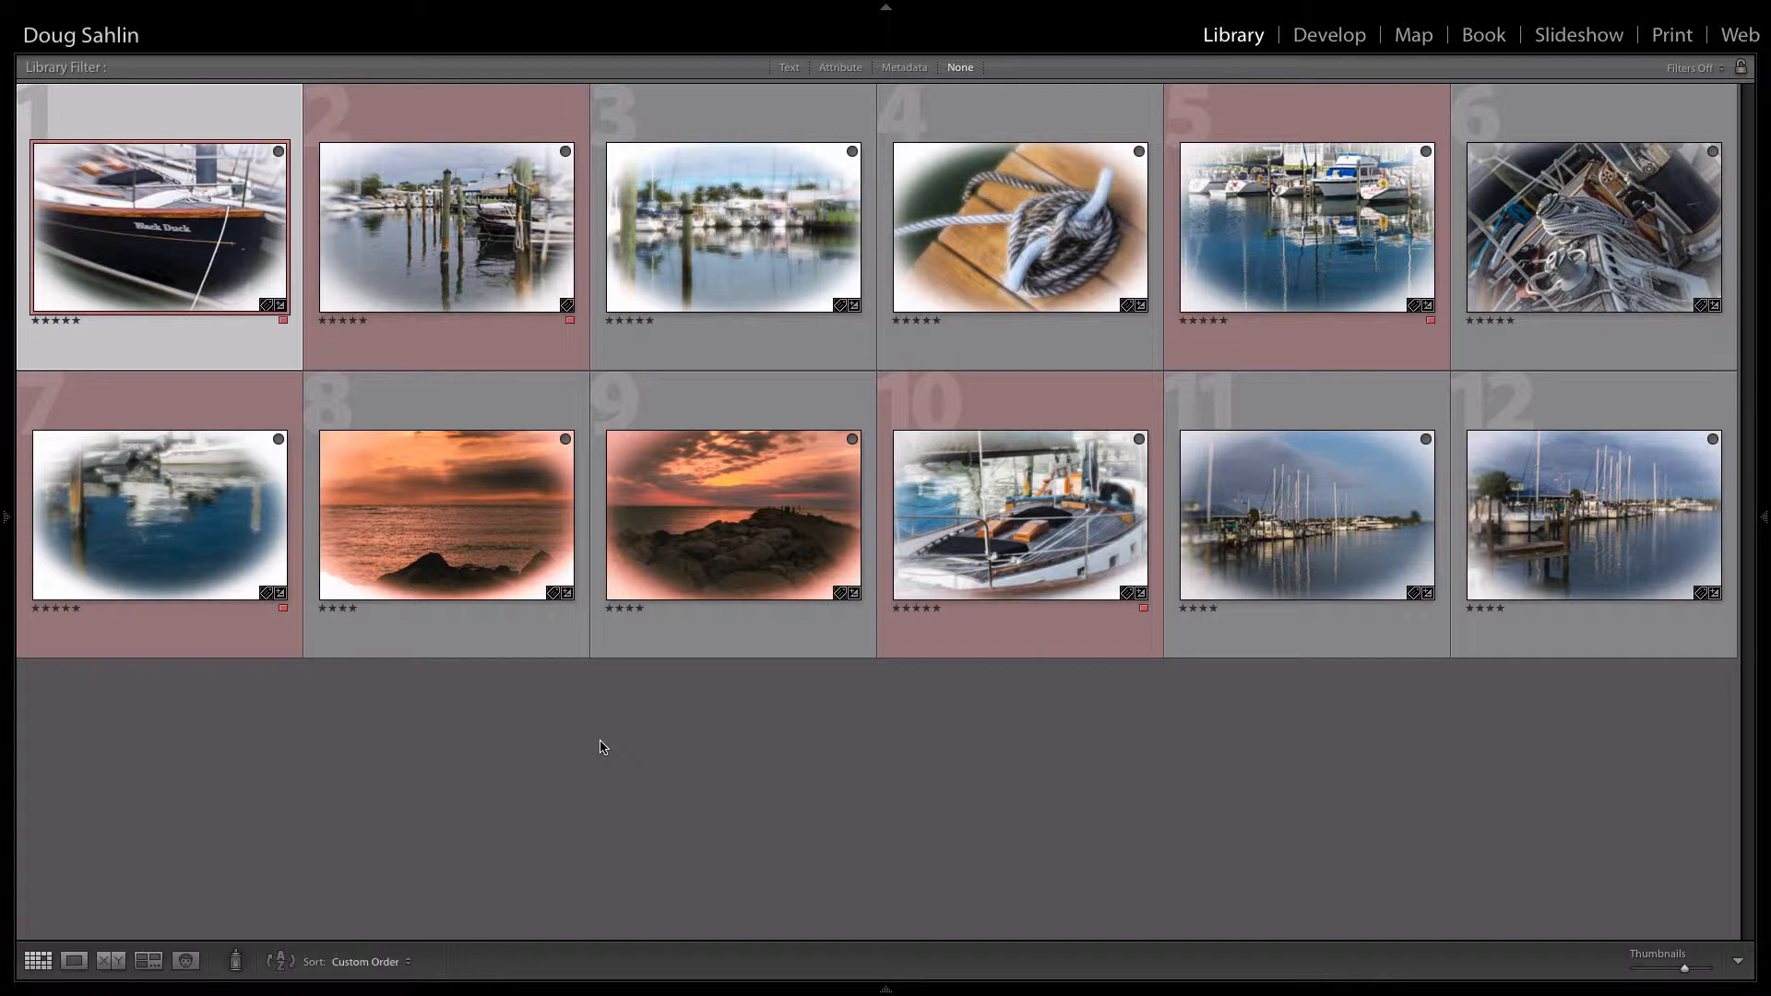
# Step: Open the 01017_Venice folder and add the four-star wine bottles photo, number 8, to the Quick Collection
pyautogui.moveTo(3, 521)
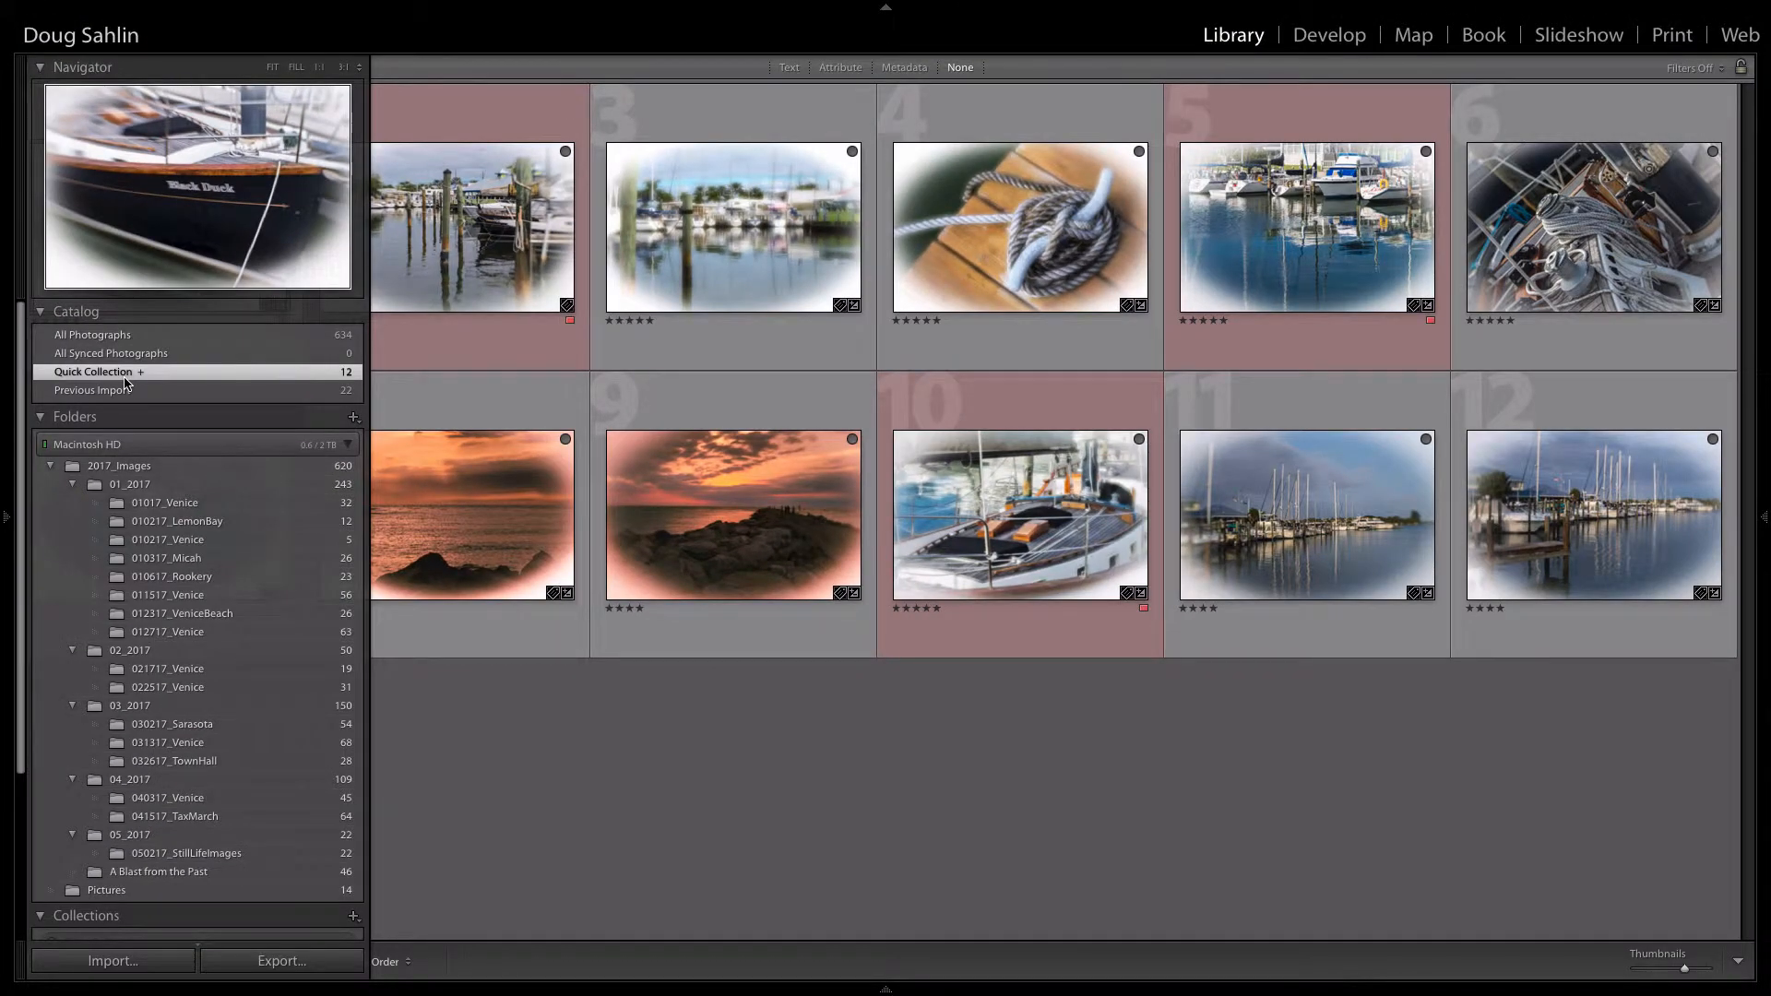
pyautogui.click(157, 505)
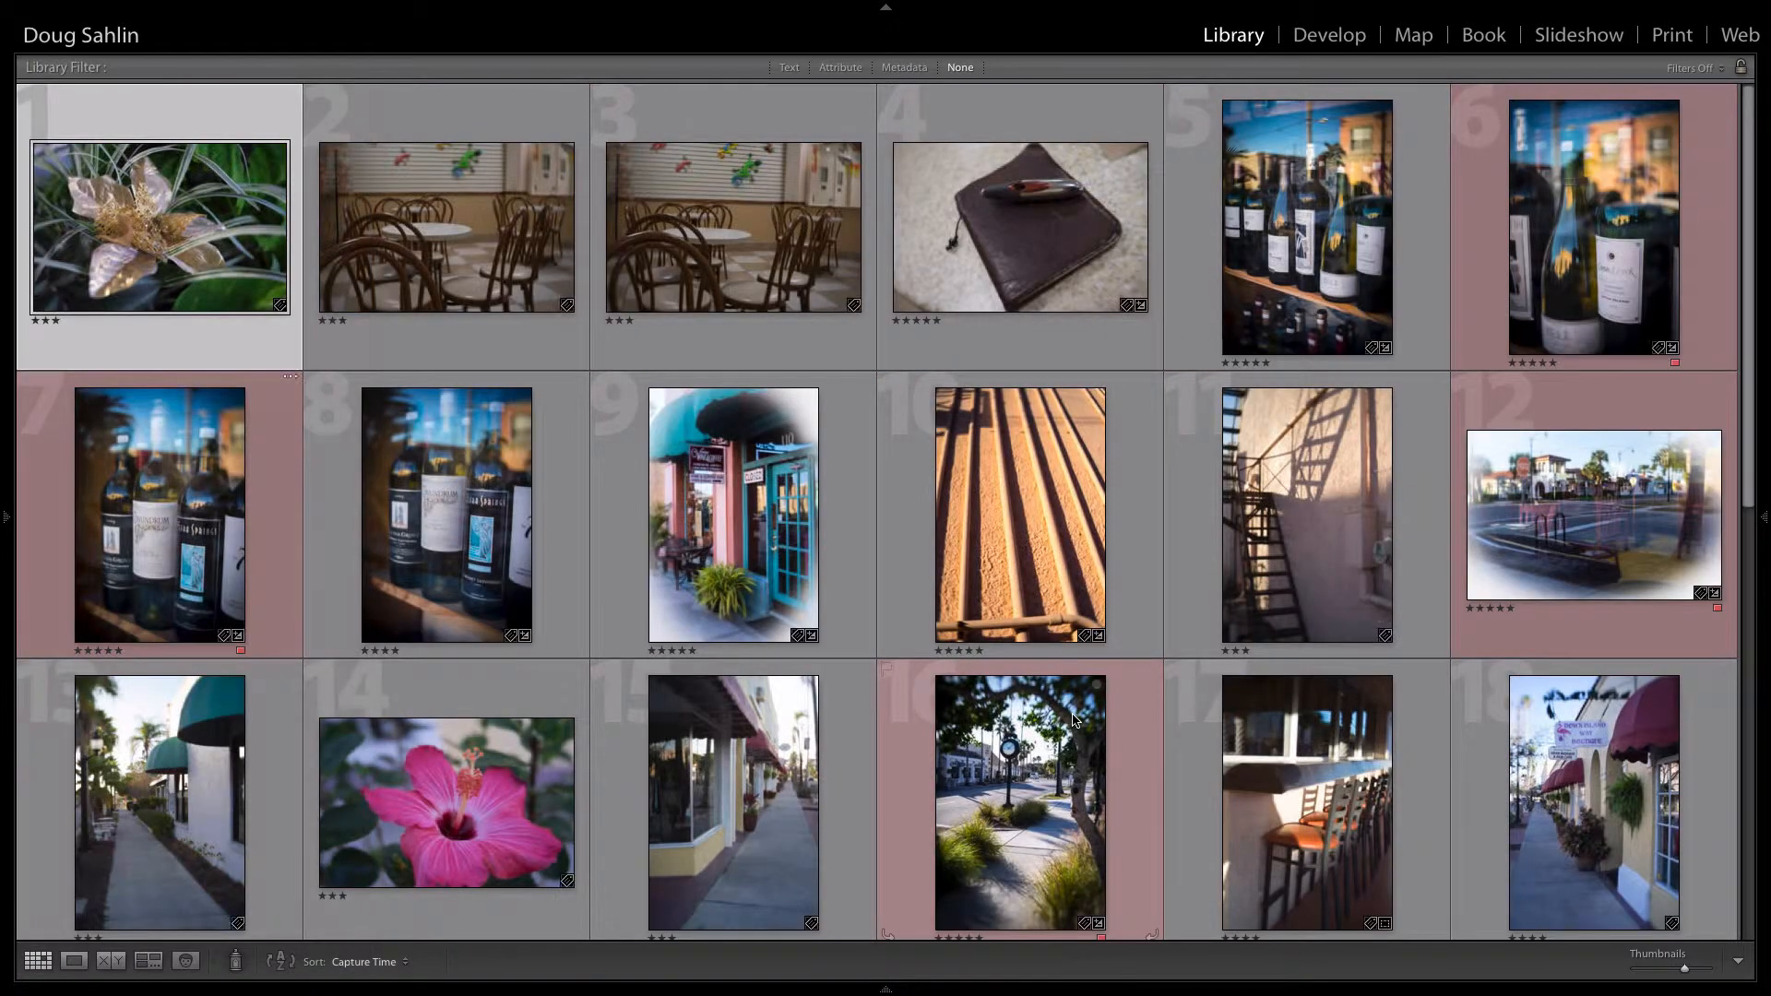
pyautogui.click(428, 530)
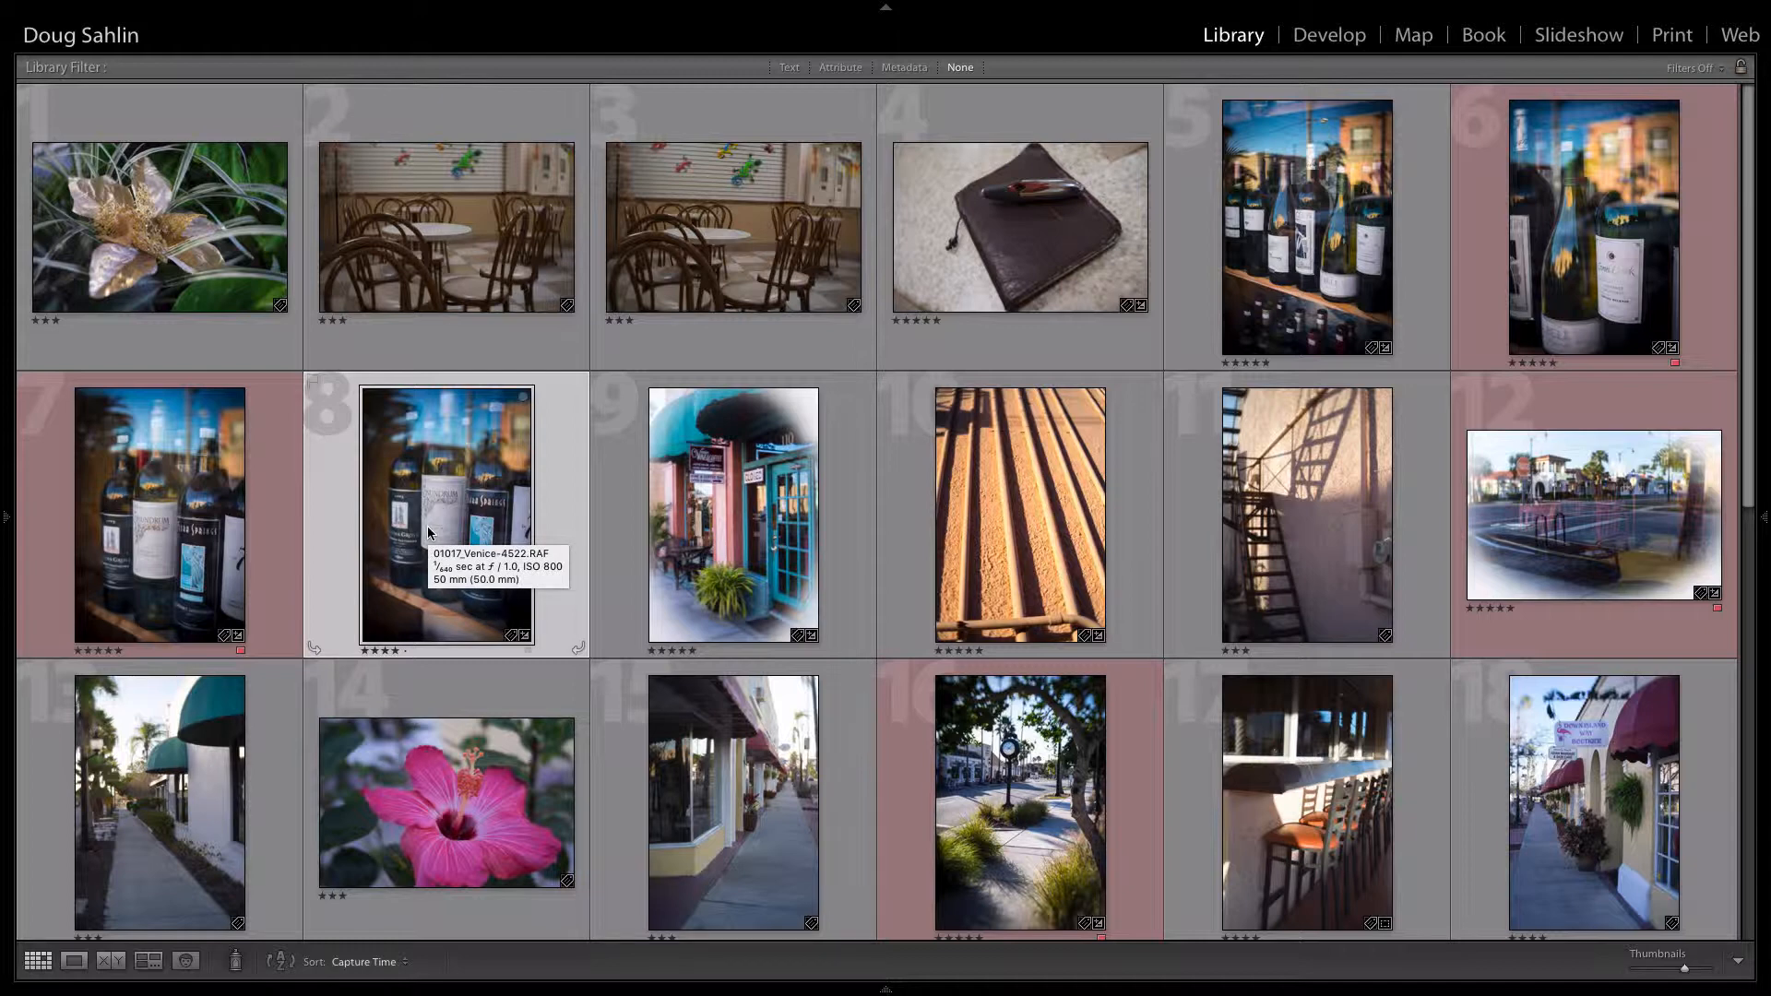
pyautogui.press('b')
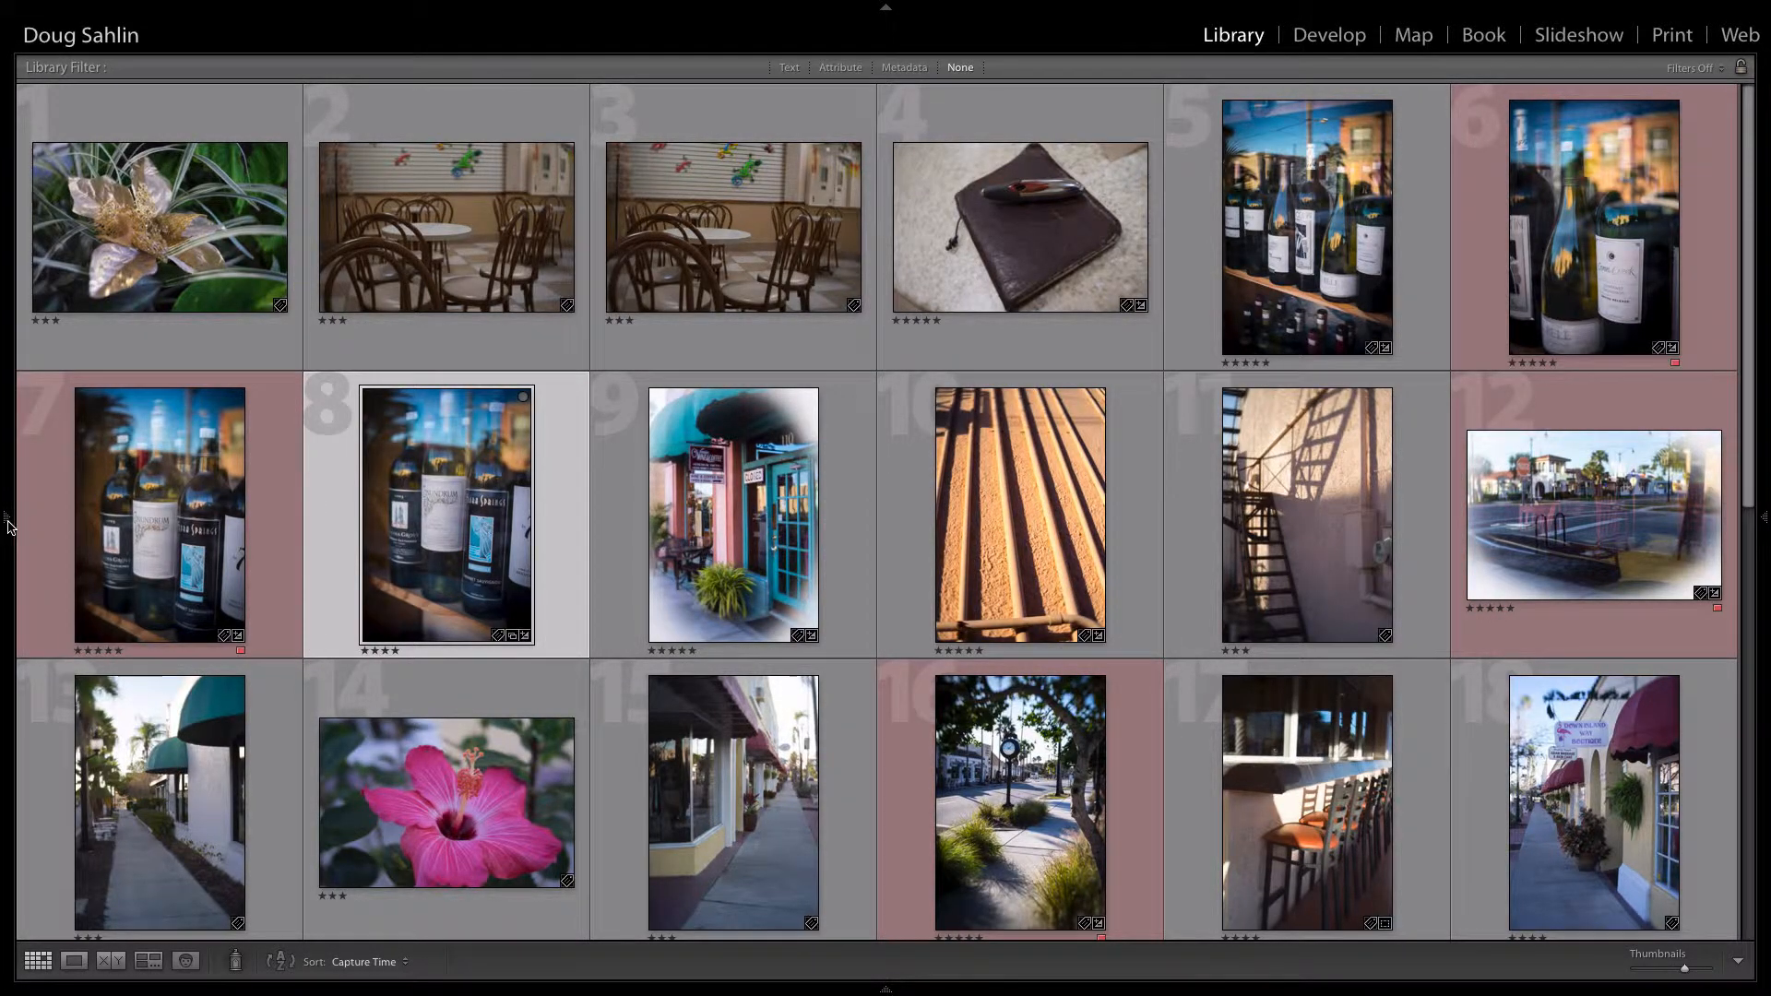
# Step: Return to the Quick Collection and remove the wine bottles photo from it
pyautogui.moveTo(8, 521)
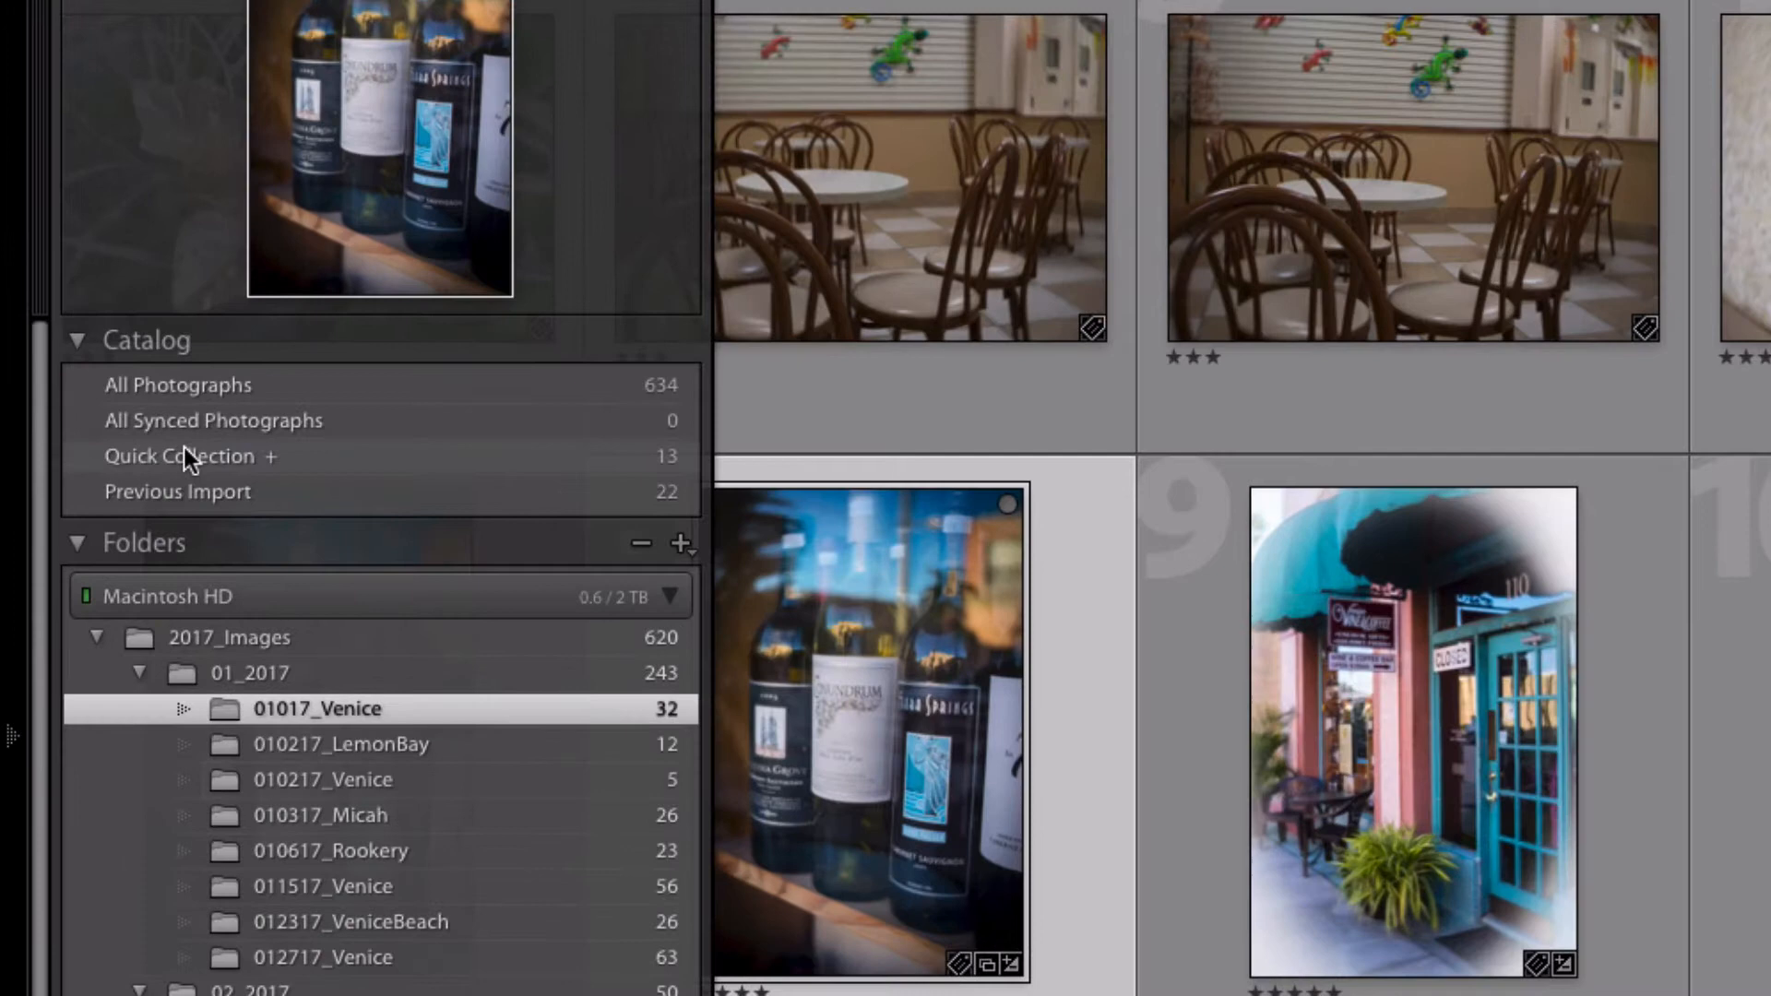
pyautogui.click(138, 417)
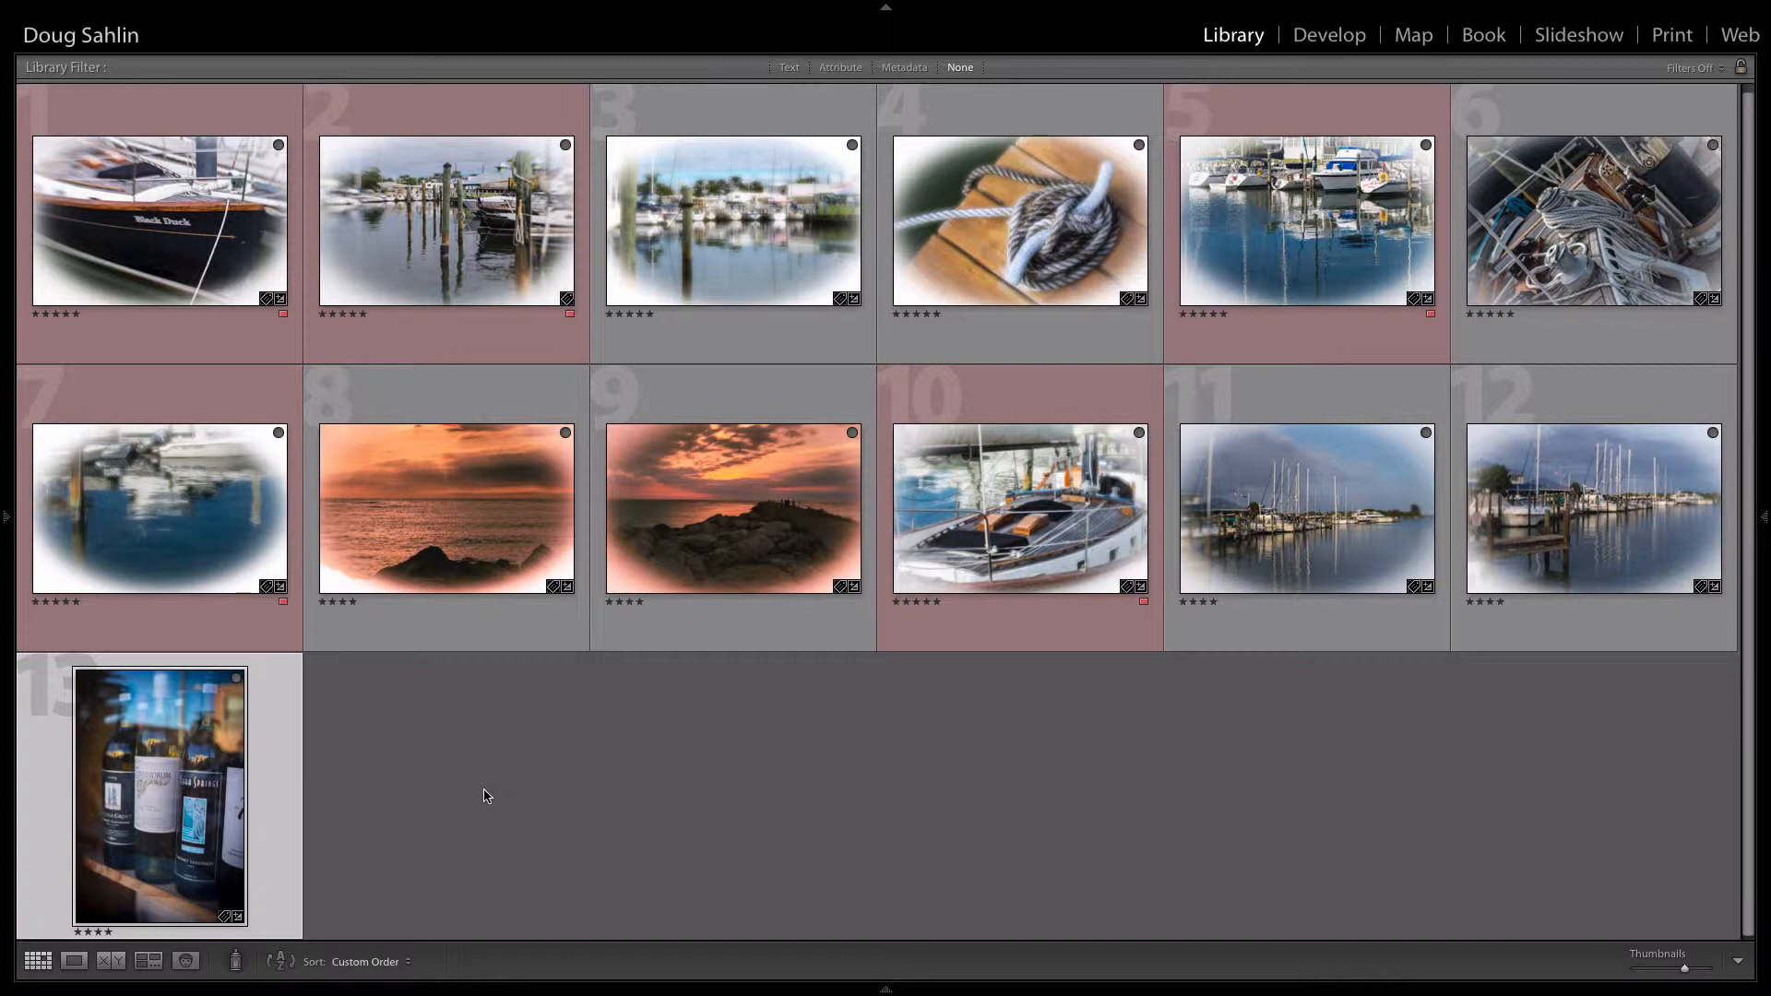
pyautogui.press('b')
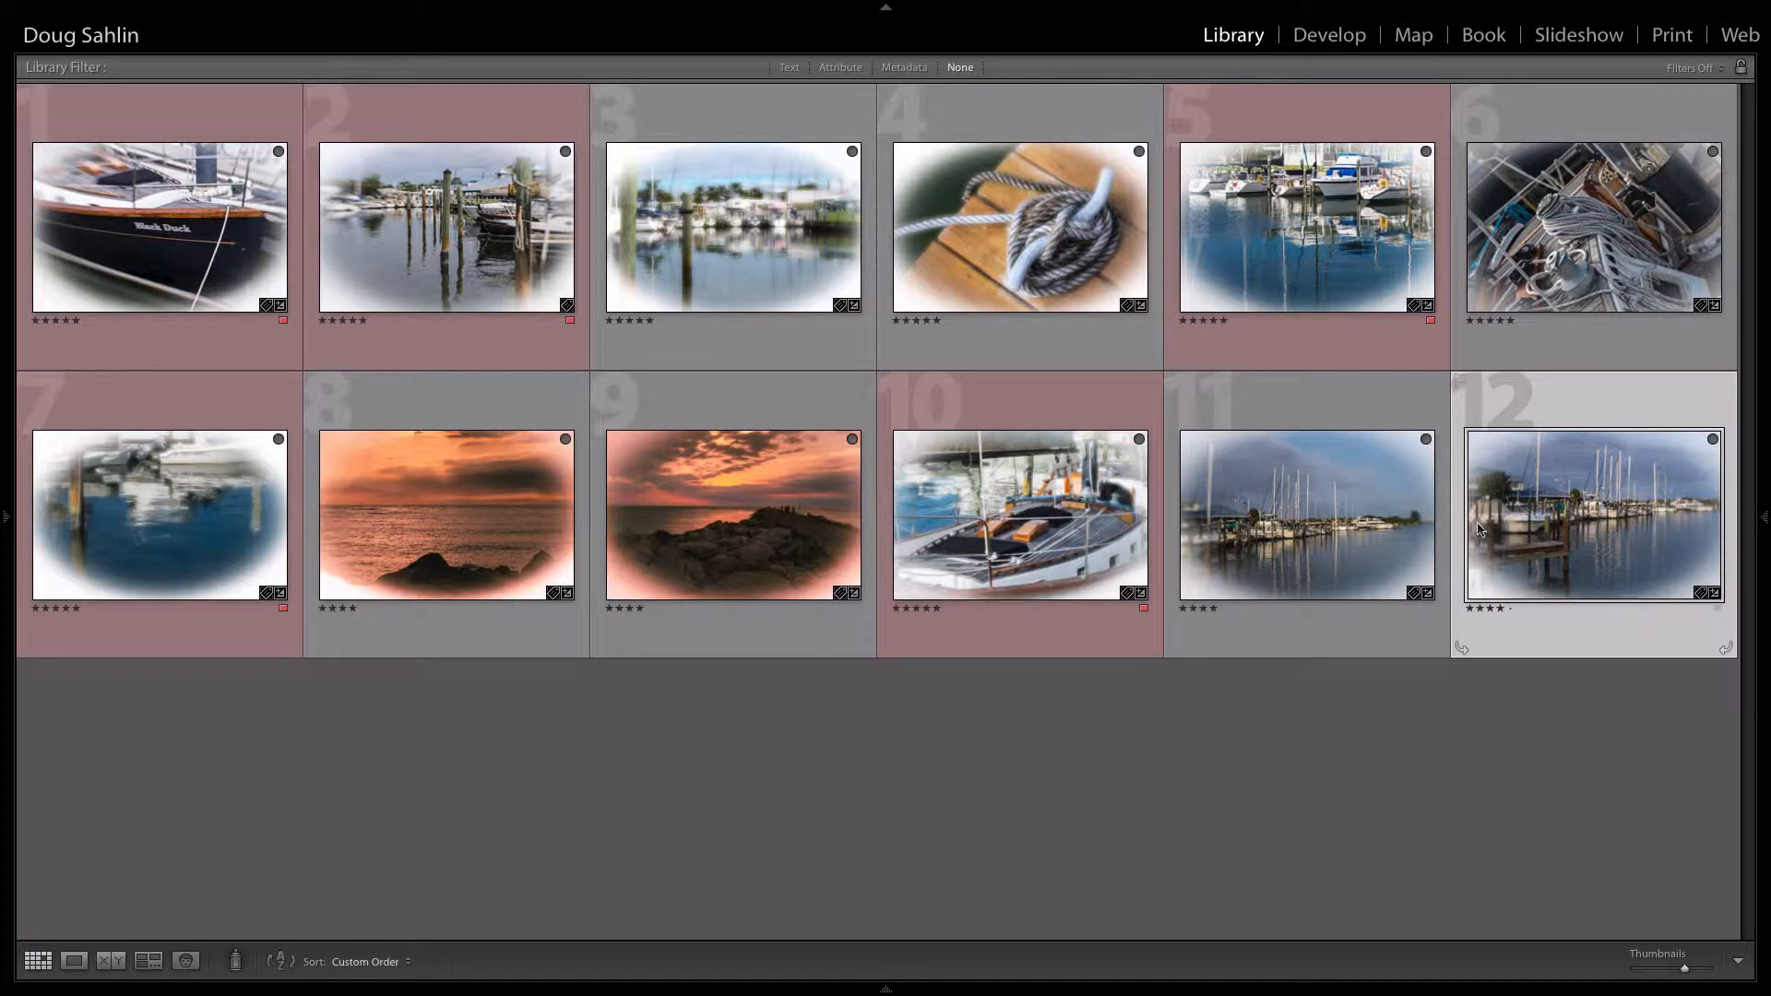
# Step: Reorder the Quick Collection with the two cloudy marina photos at positions 4 and 8, the sunsets last, and the tangled-rope photo second
pyautogui.moveTo(1271, 508); pyautogui.dragTo(902, 229)
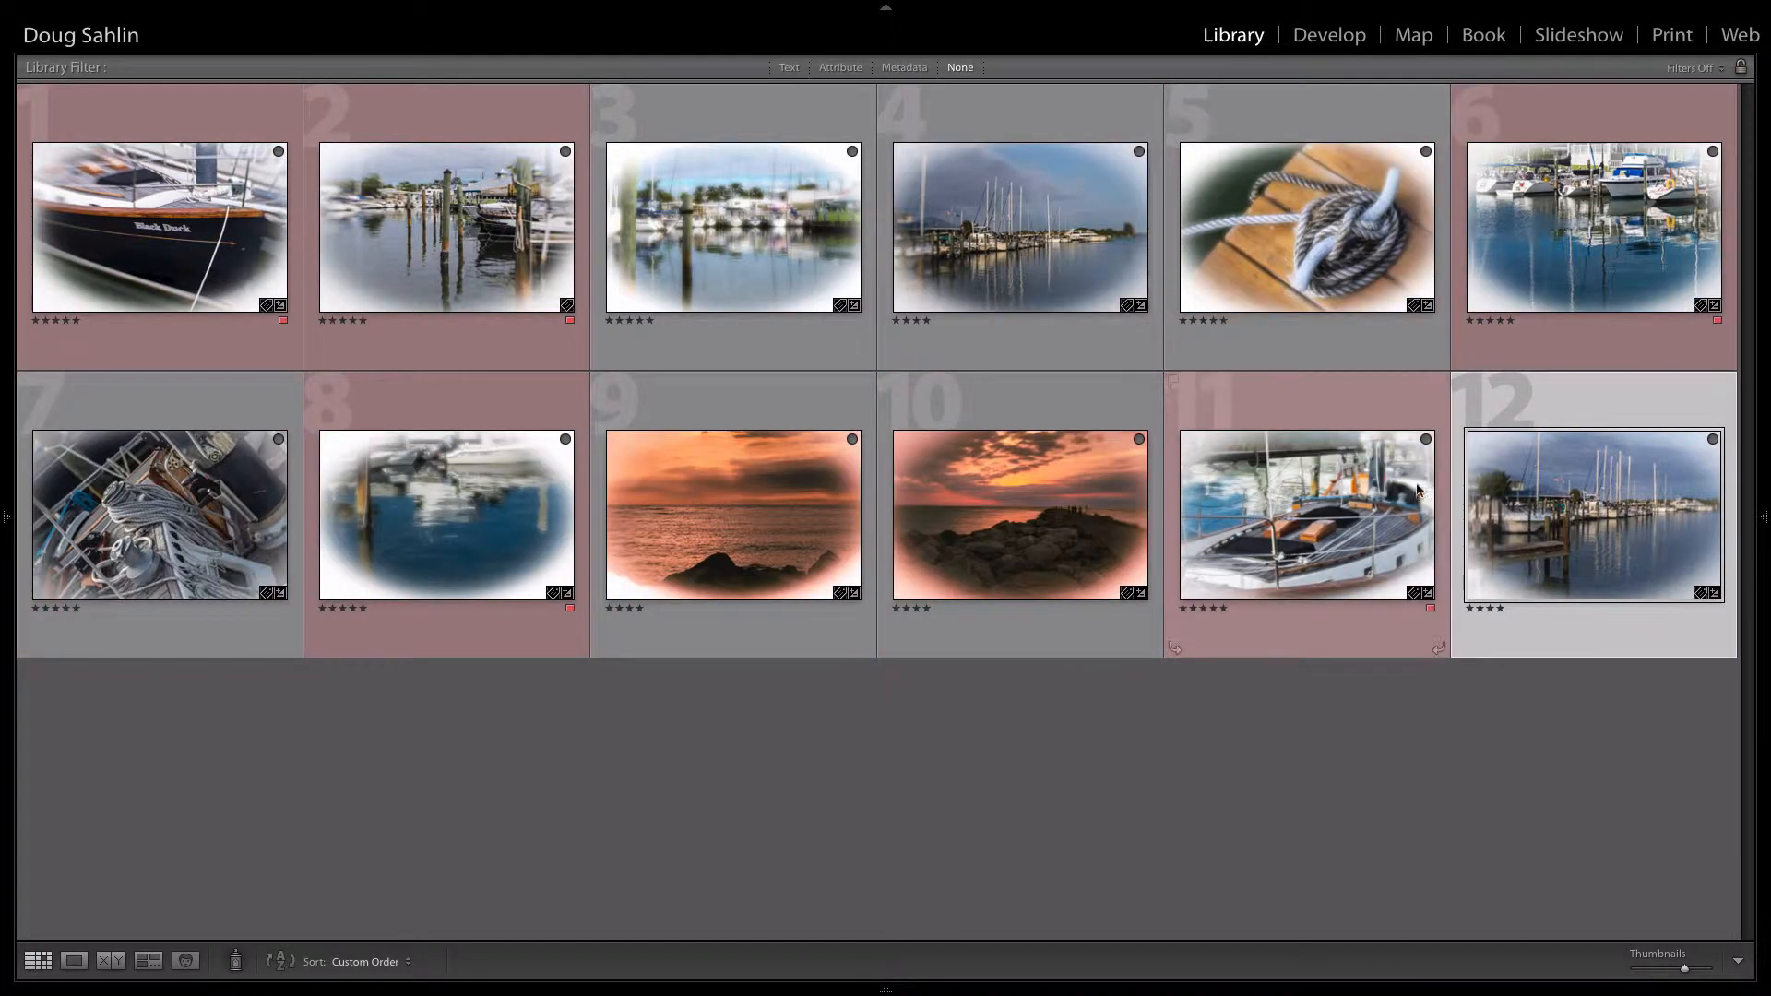
pyautogui.moveTo(1549, 524); pyautogui.dragTo(319, 478)
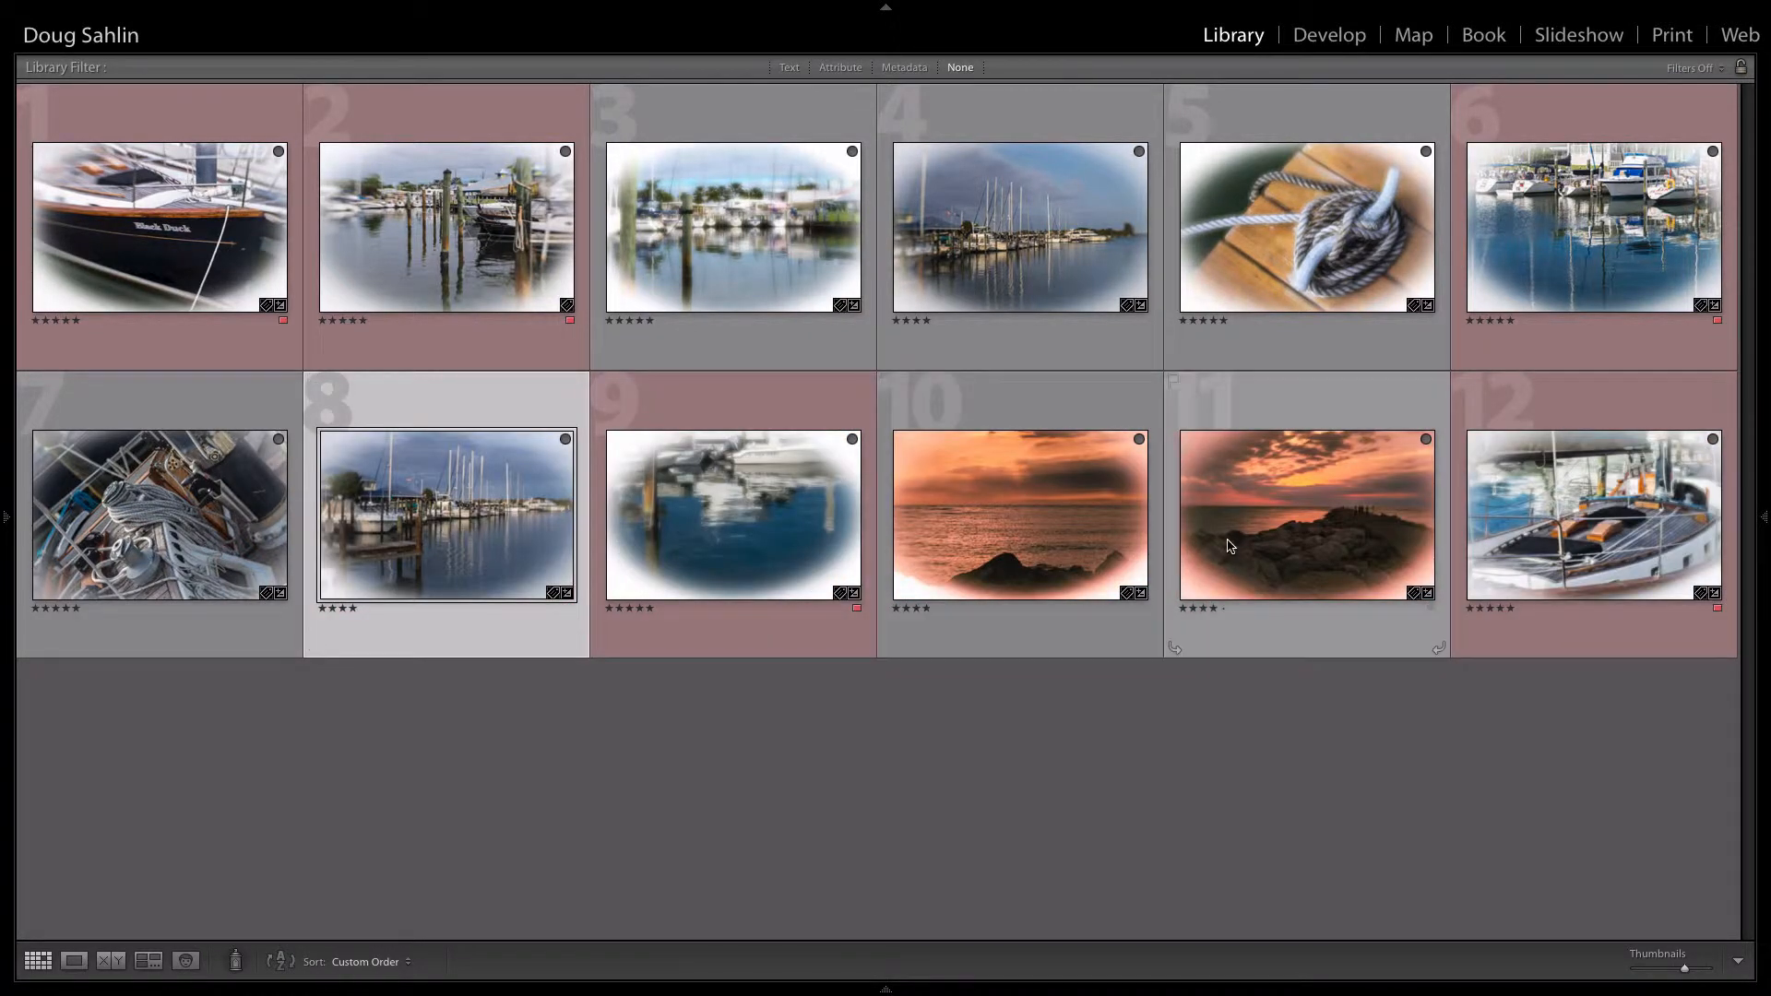
pyautogui.moveTo(1233, 546); pyautogui.dragTo(1693, 486)
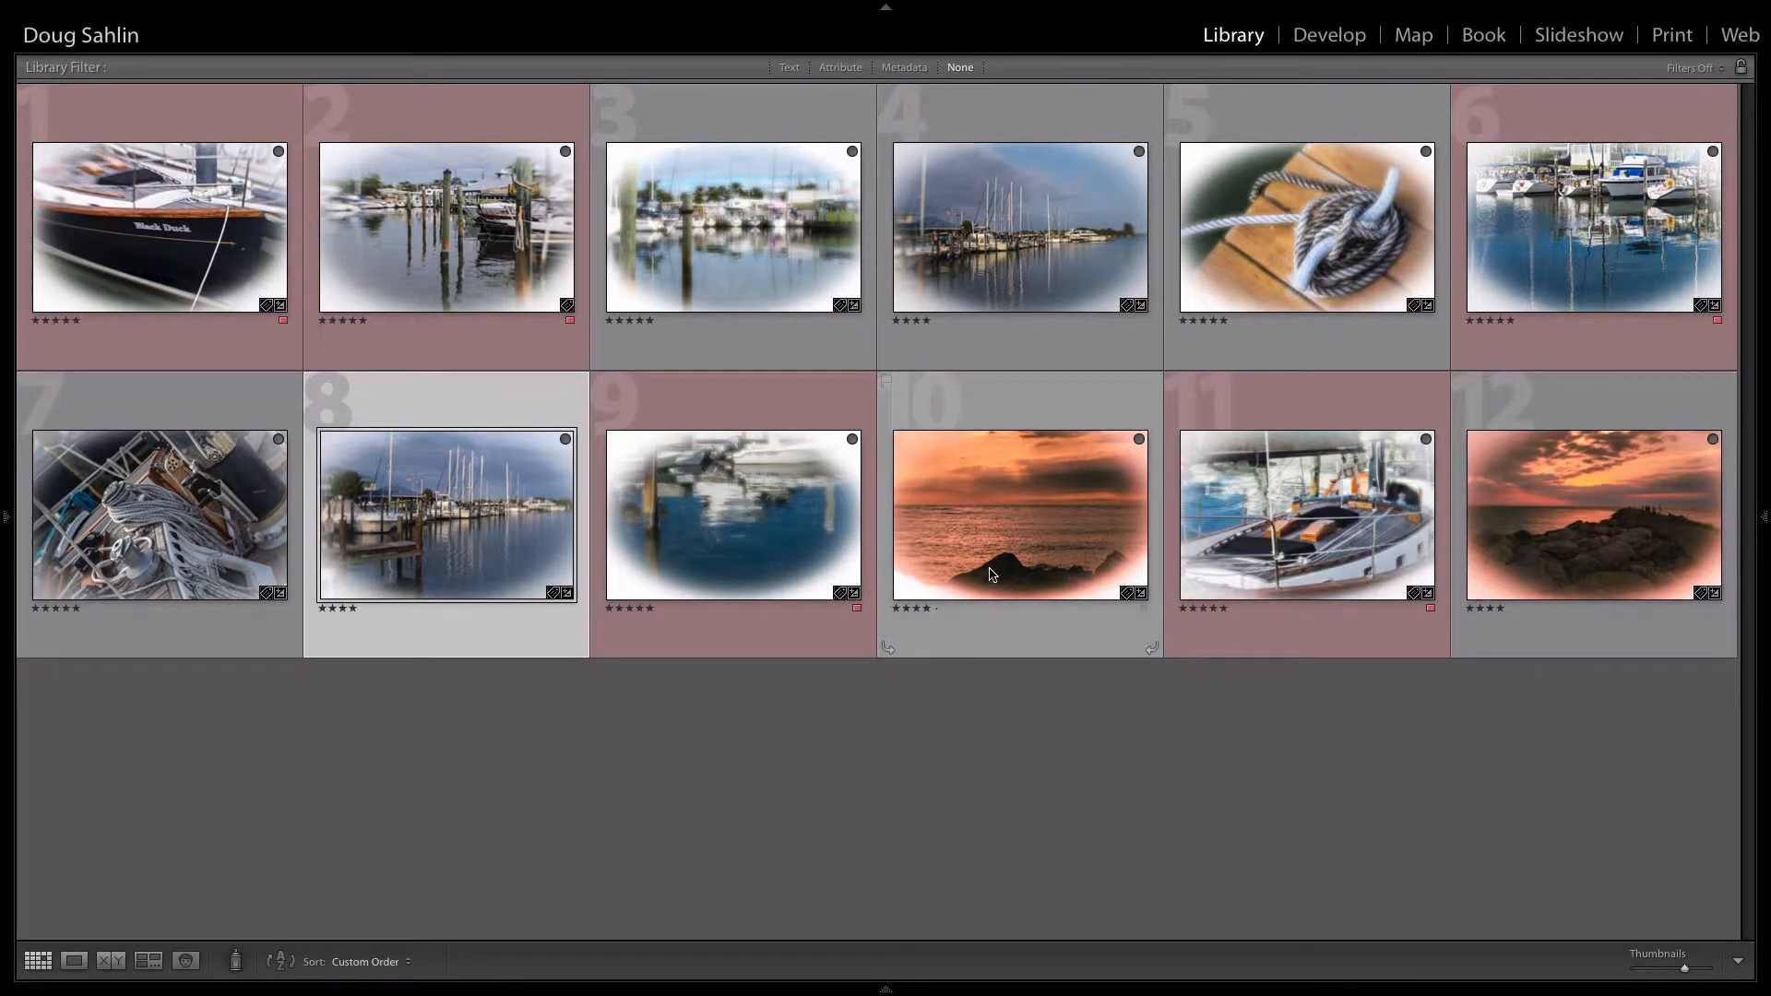
pyautogui.moveTo(1060, 560); pyautogui.dragTo(1309, 535)
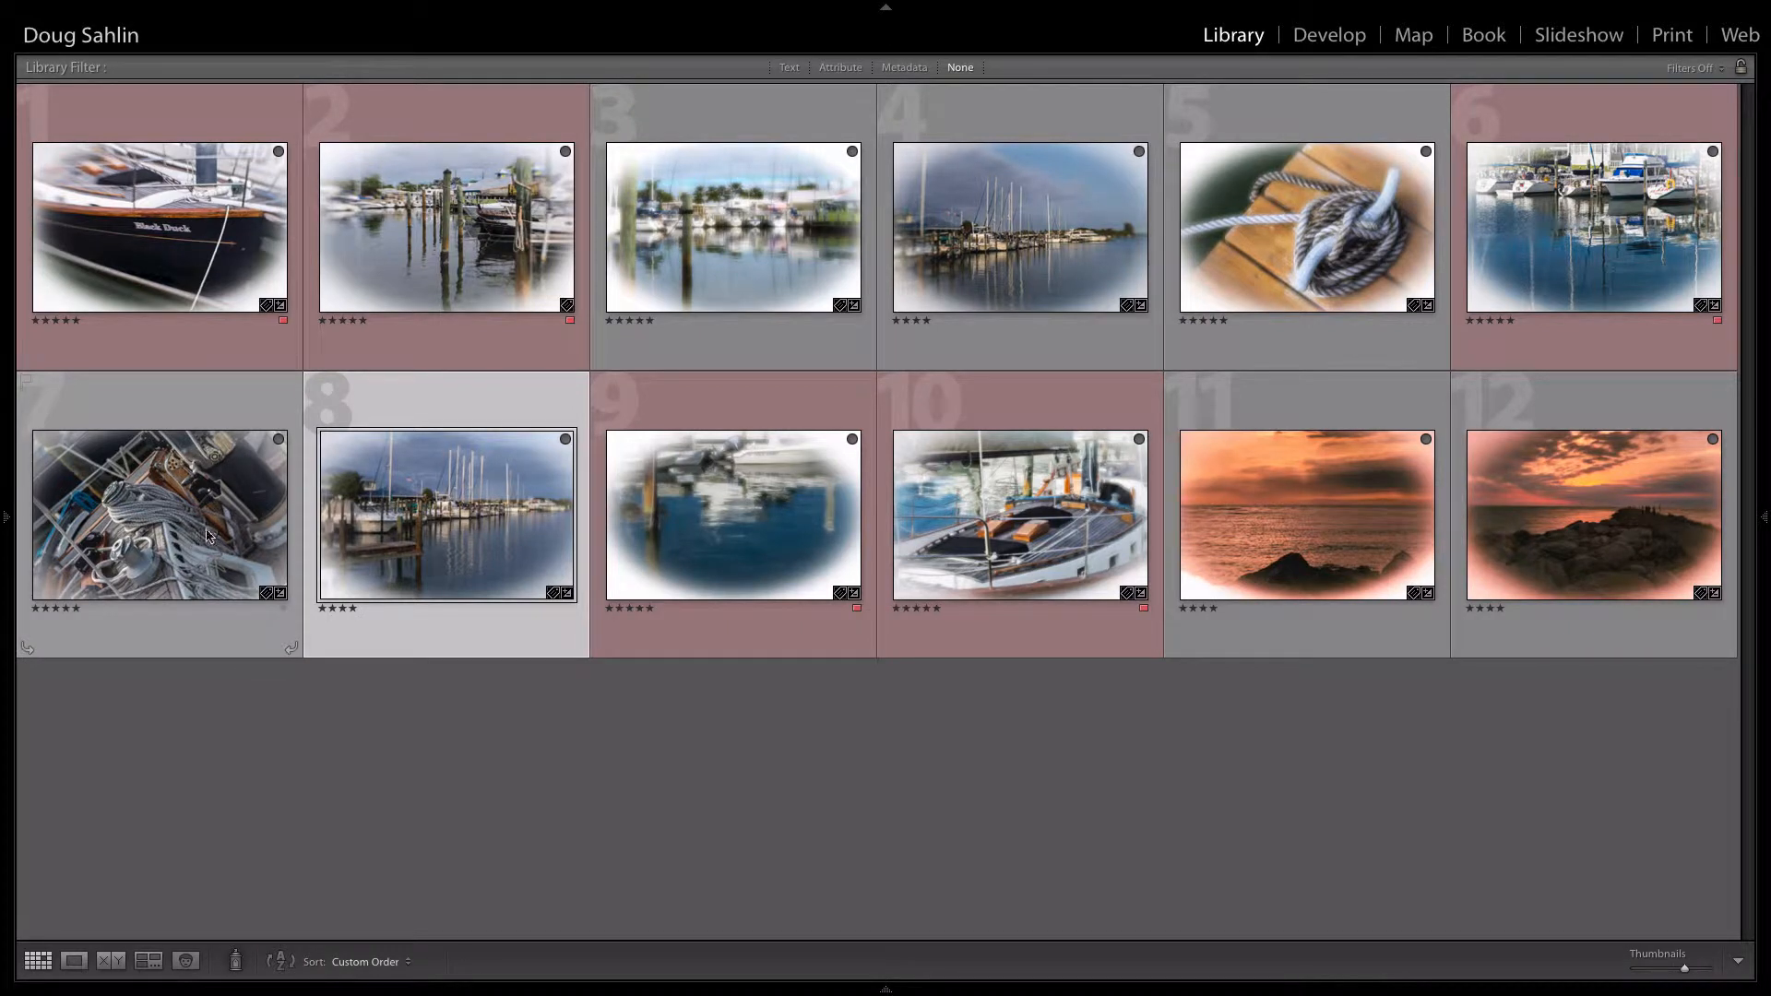
pyautogui.moveTo(199, 530); pyautogui.dragTo(334, 253)
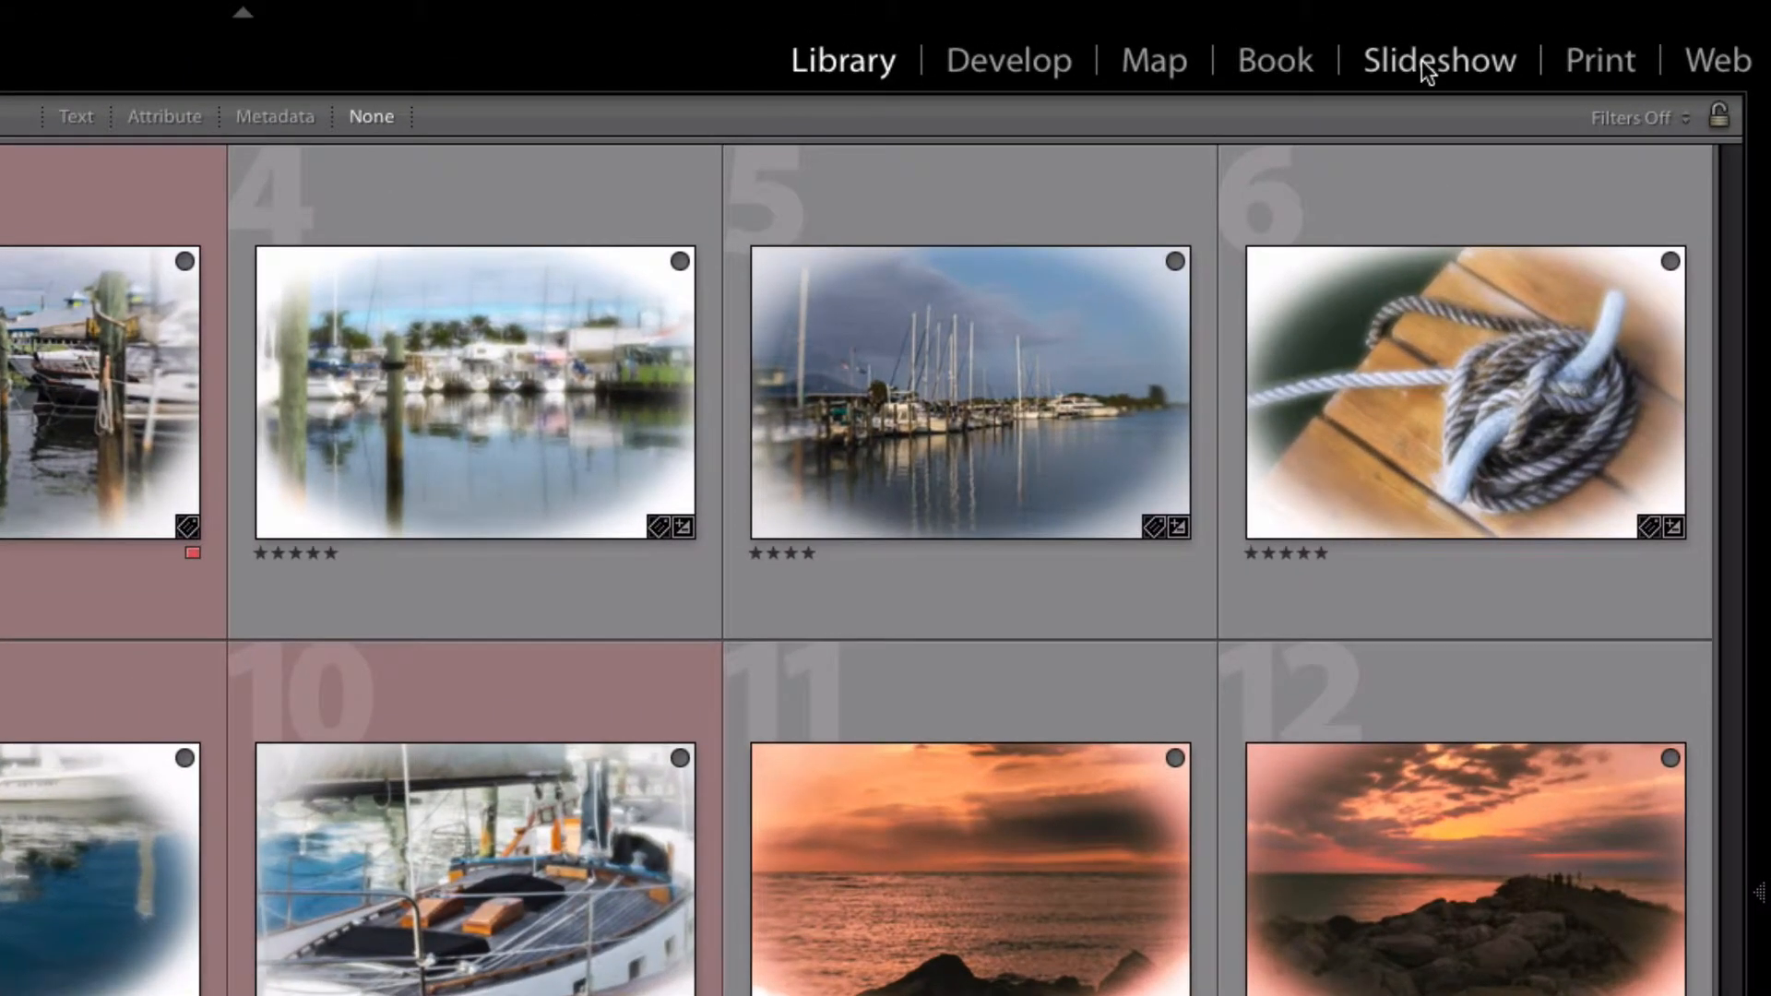
# Step: Take the collection into the Slideshow module and apply the Widescreen template
pyautogui.click(1422, 69)
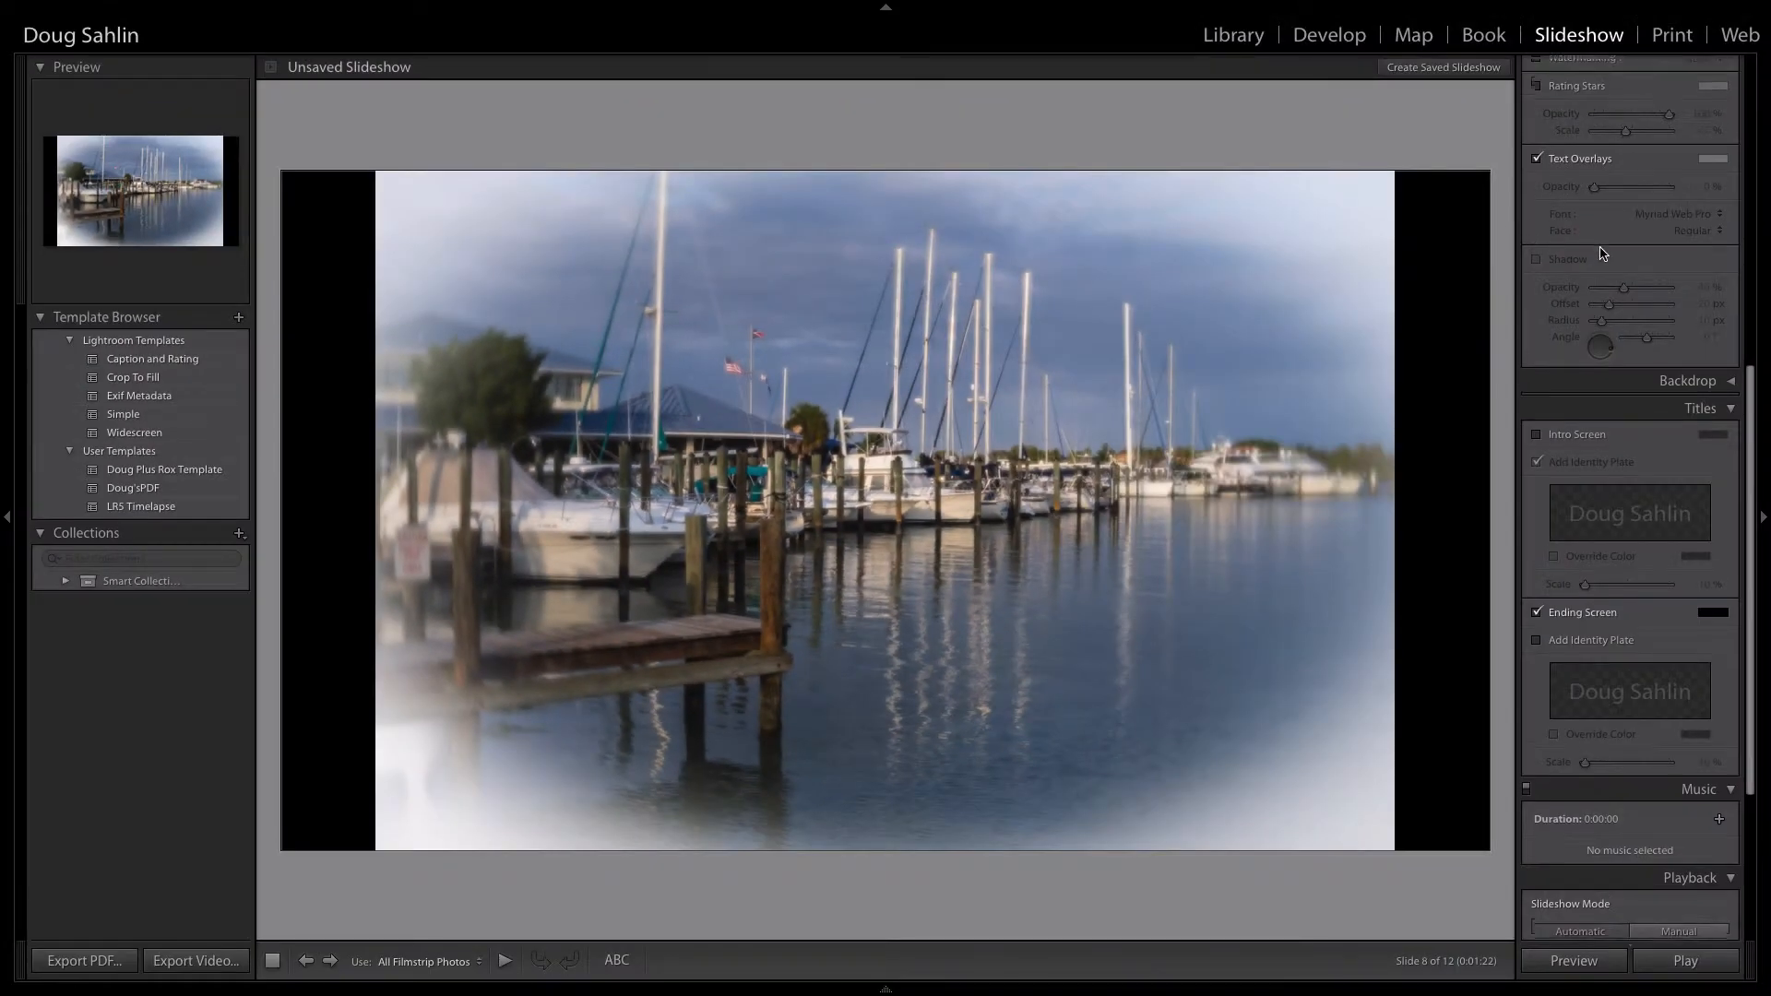
pyautogui.scroll(10, 1600, 253)
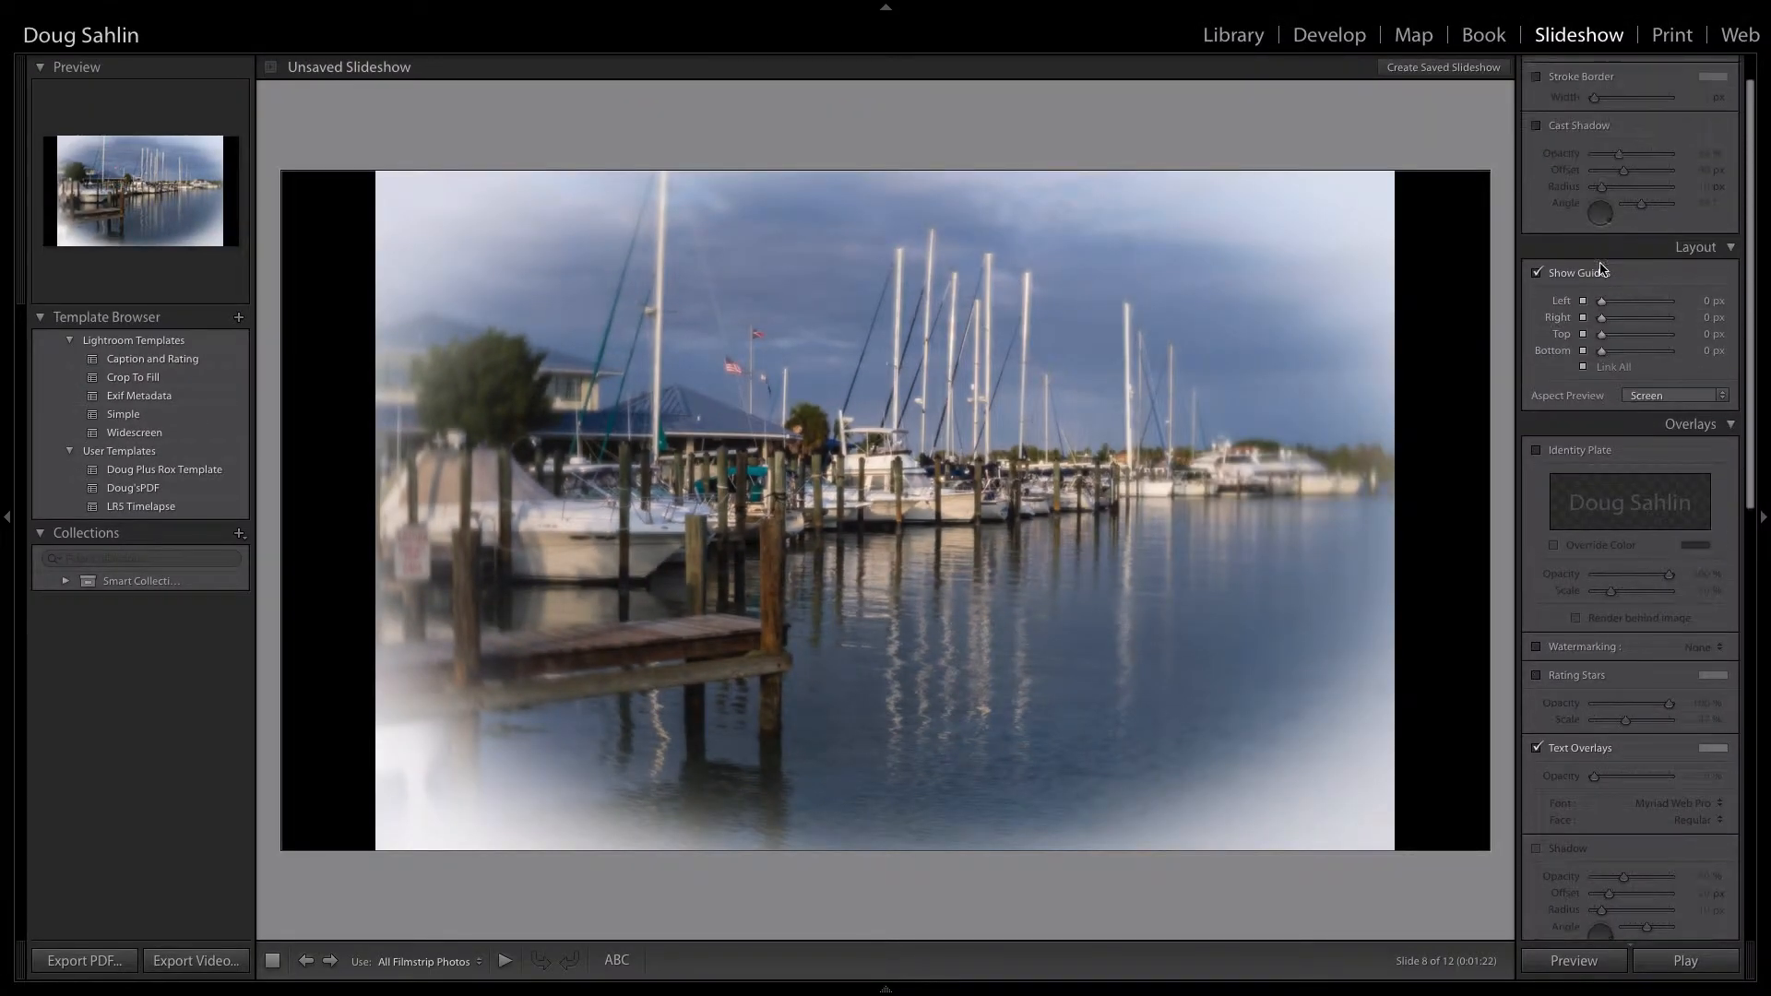
pyautogui.scroll(1, 1600, 267)
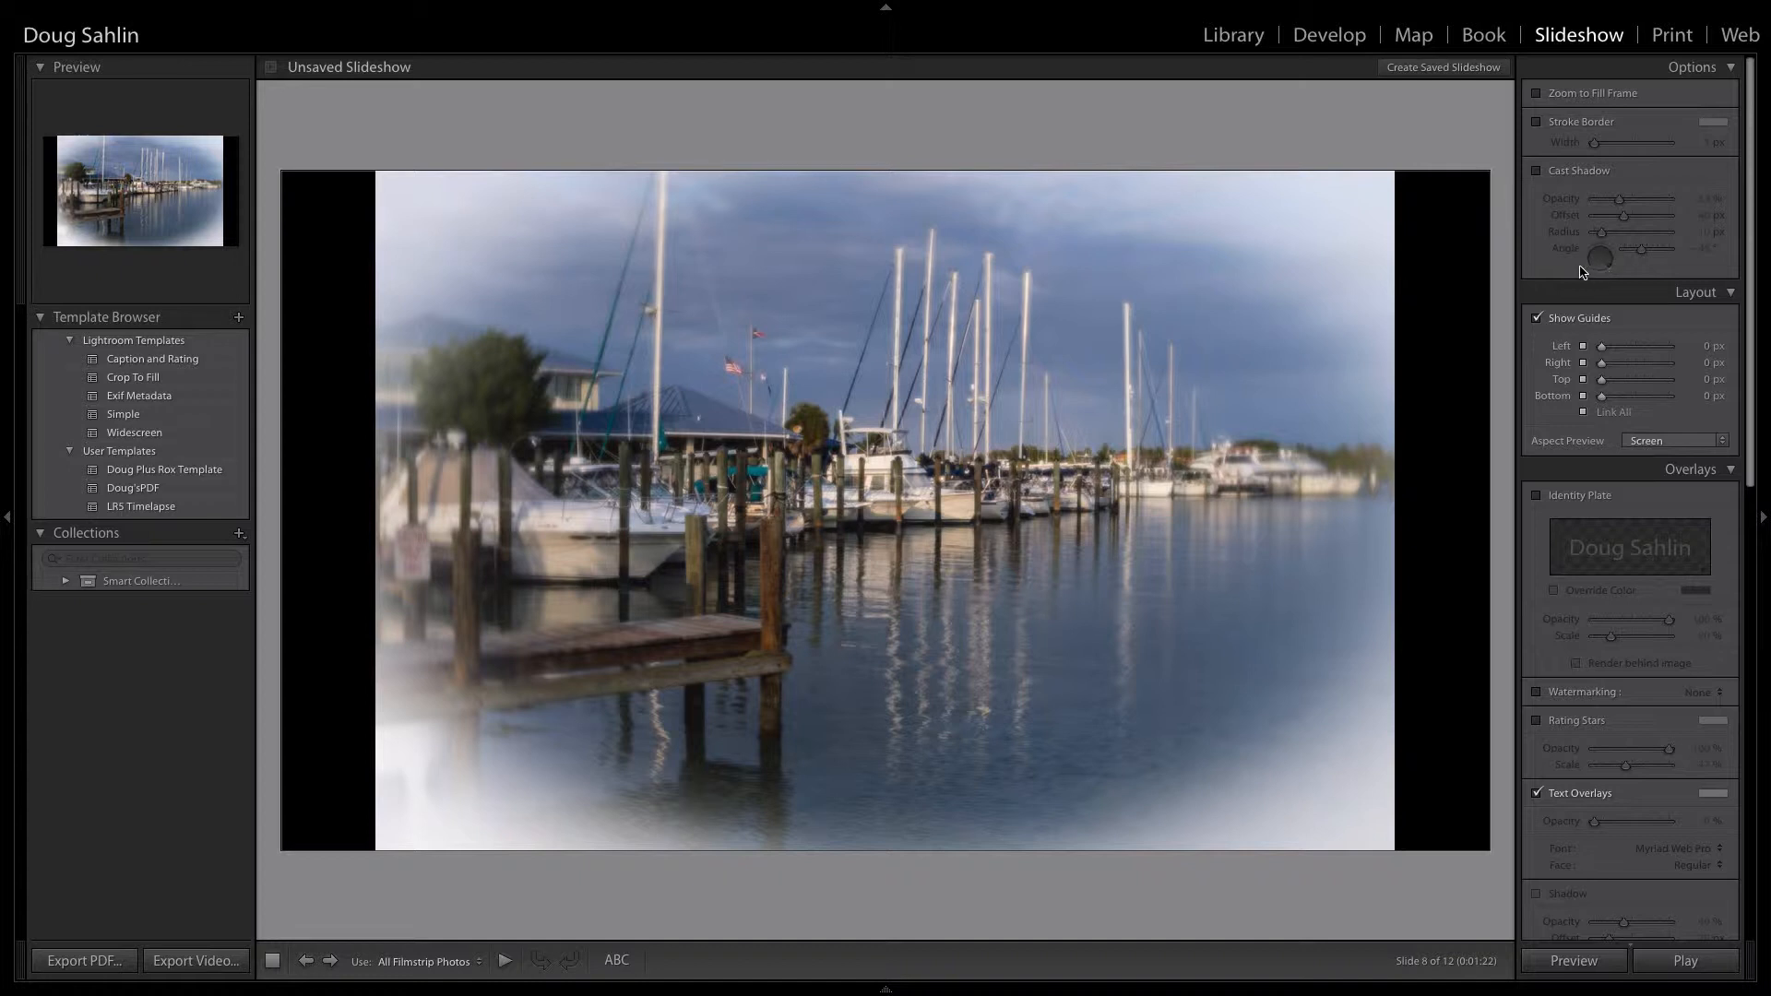
pyautogui.click(127, 416)
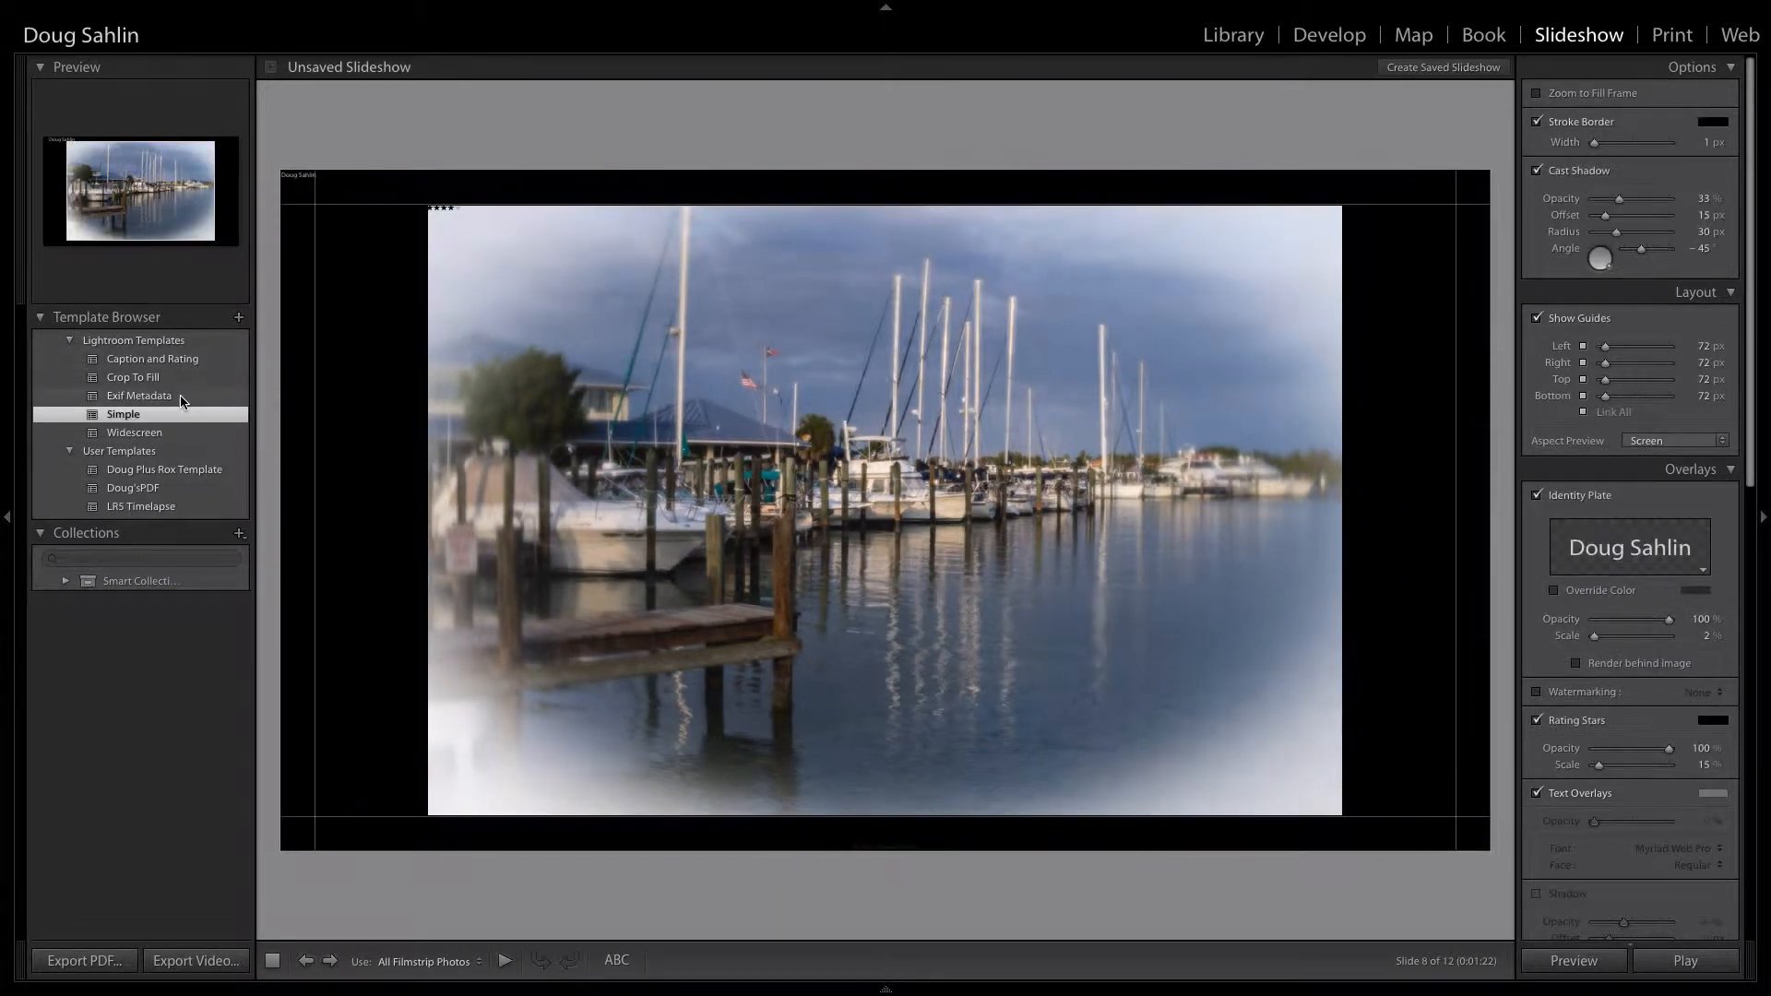
pyautogui.click(143, 433)
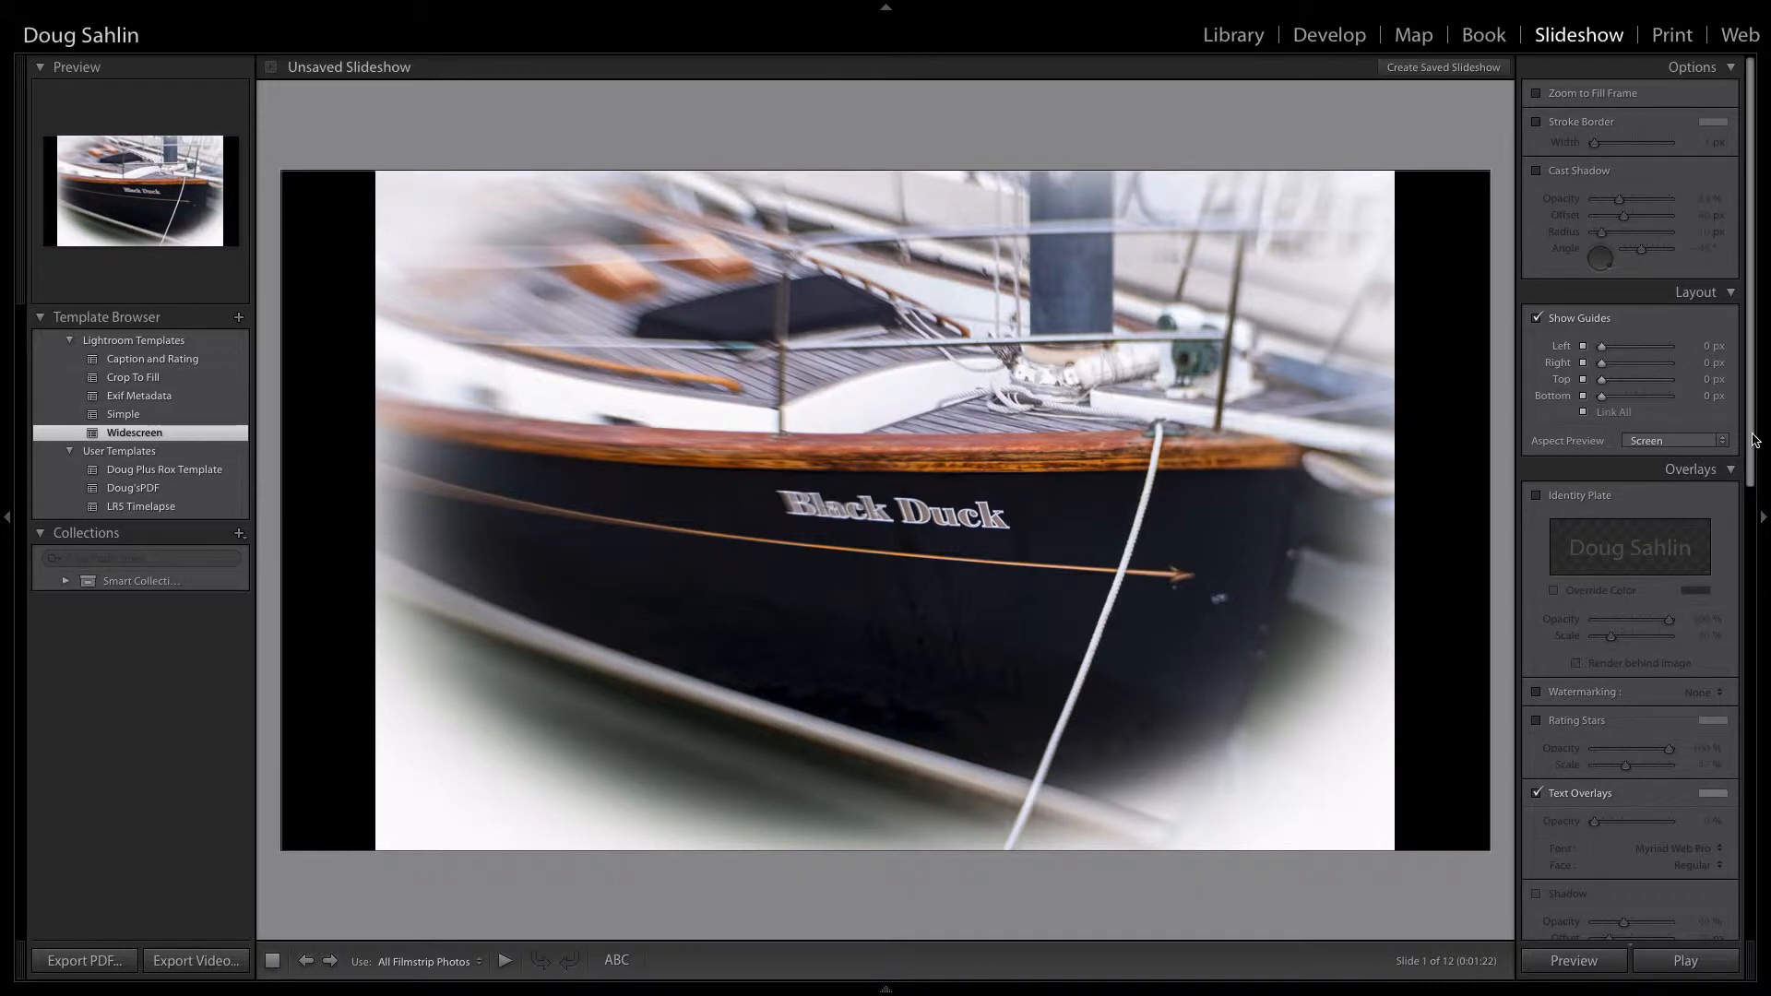
# Step: Enable the slideshow's intro screen and change its identity plate text to "By the Sea"
pyautogui.moveTo(1755, 440); pyautogui.dragTo(1757, 733)
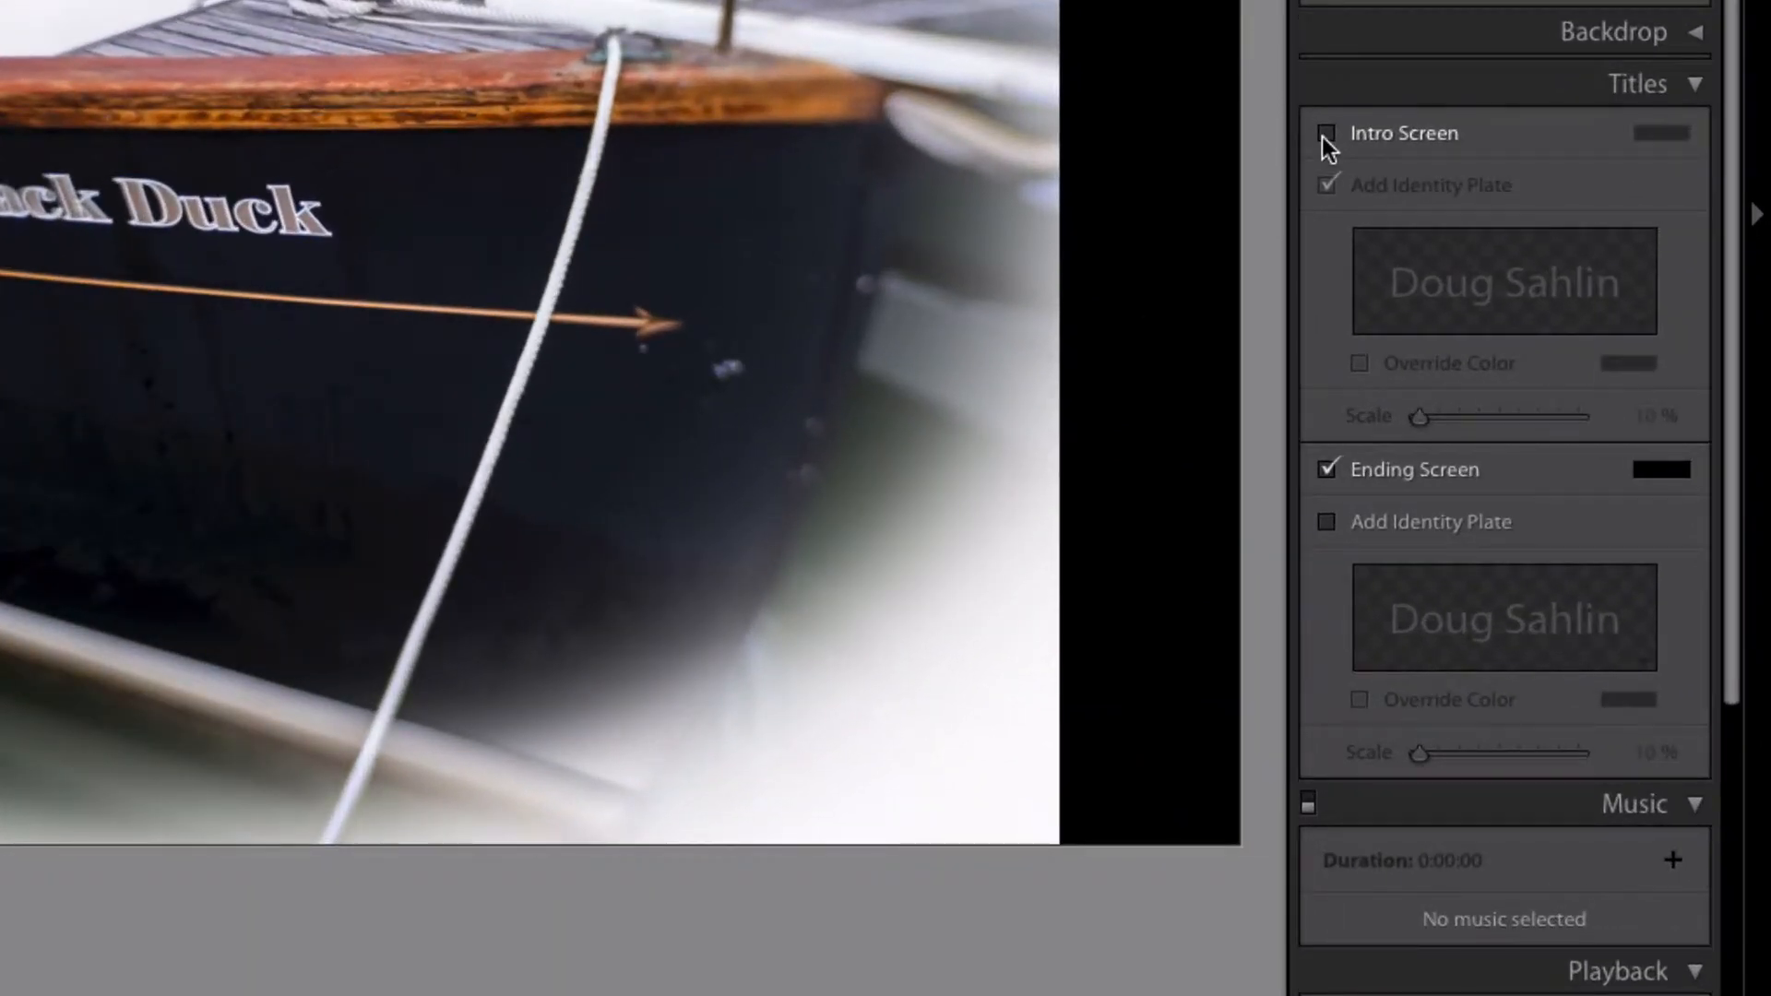
pyautogui.click(1328, 135)
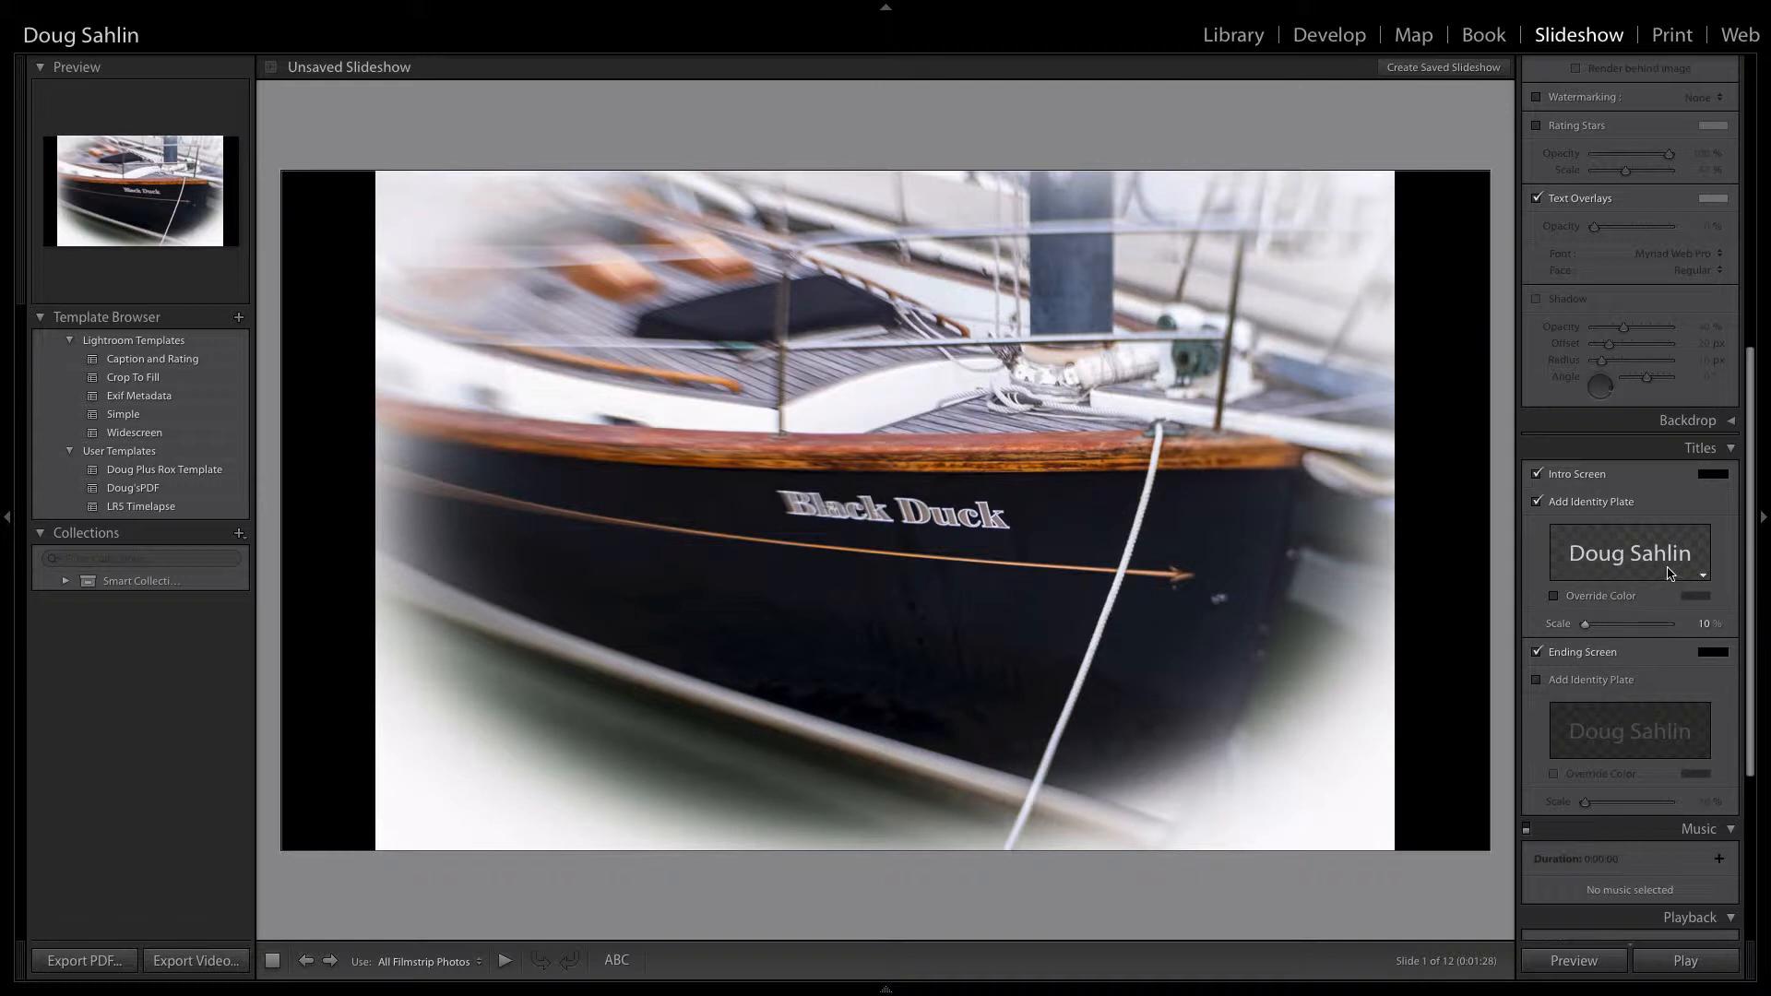
pyautogui.click(1641, 555)
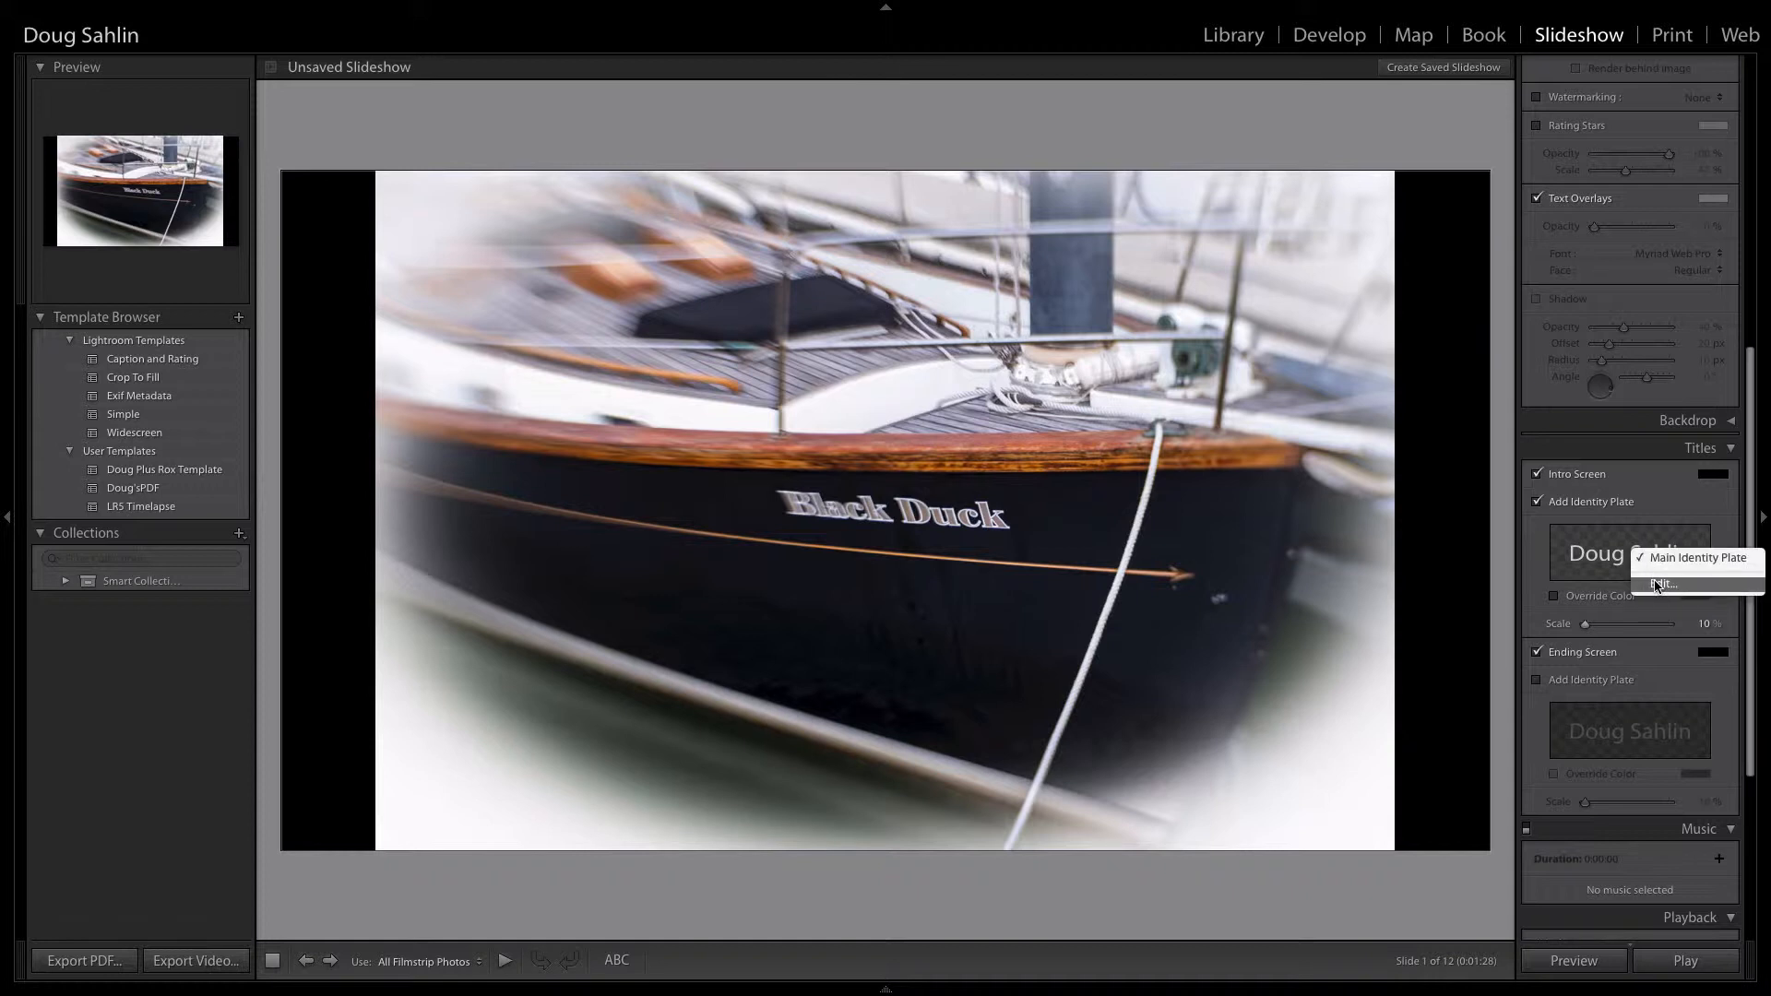
pyautogui.click(1658, 584)
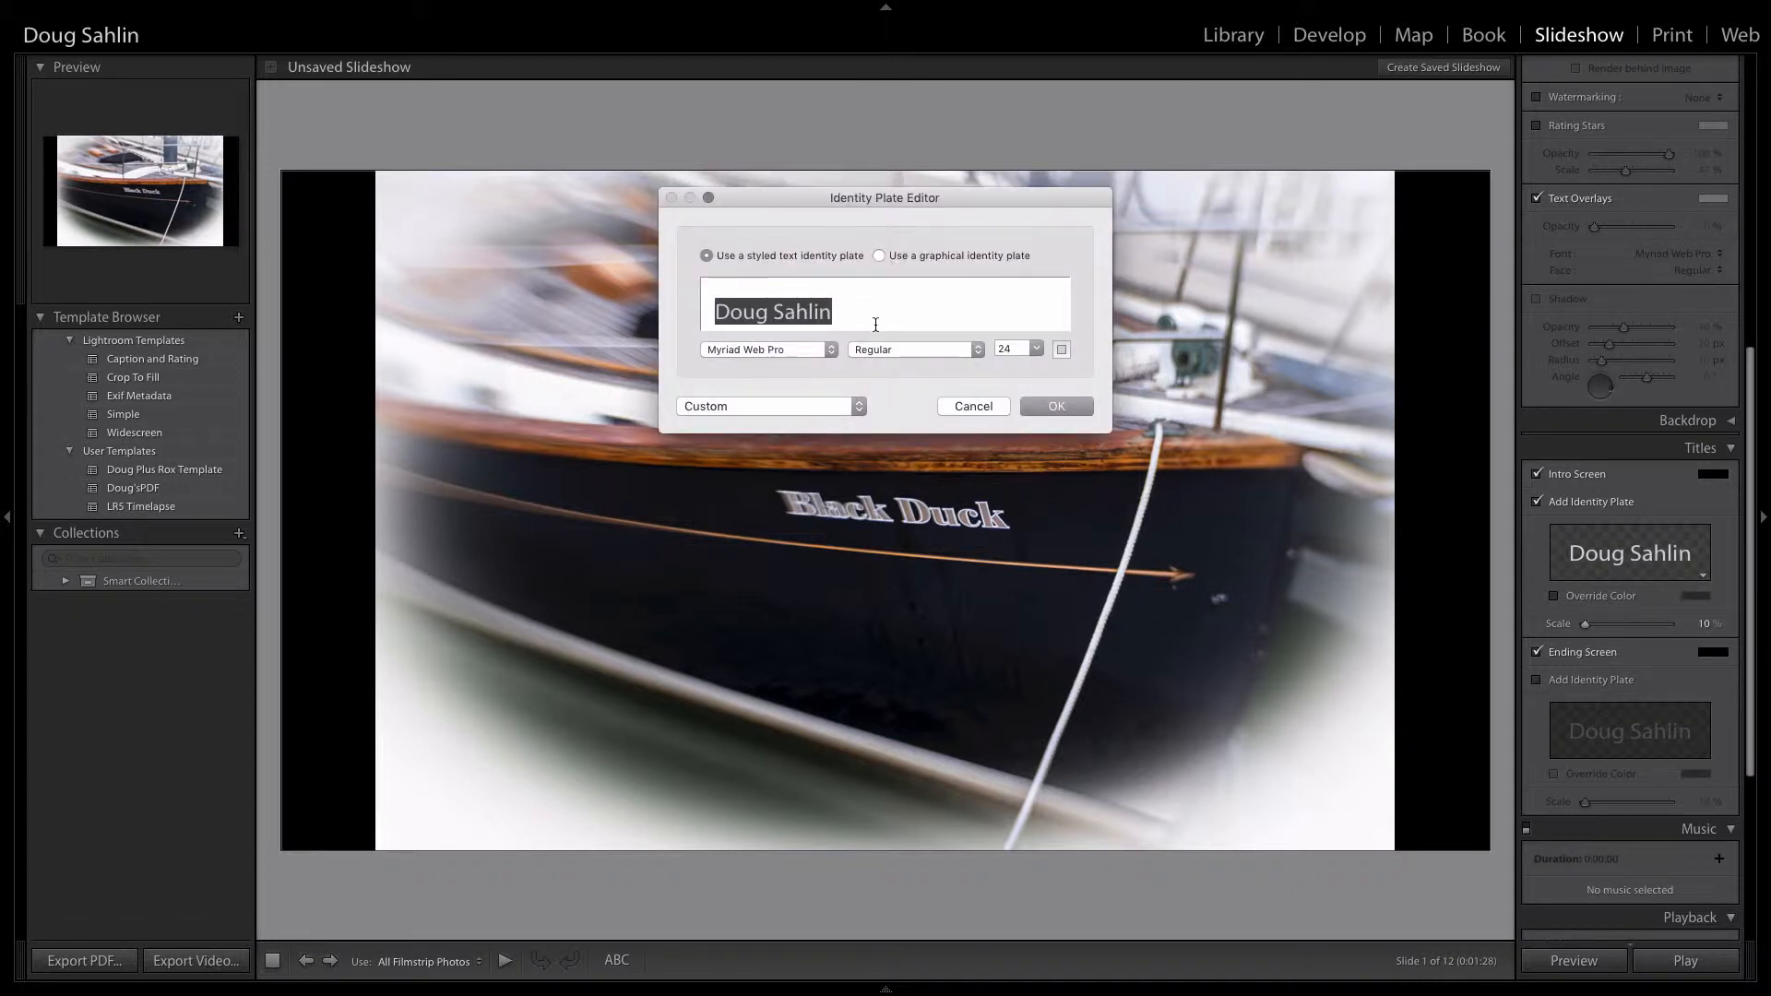
pyautogui.write('By the')
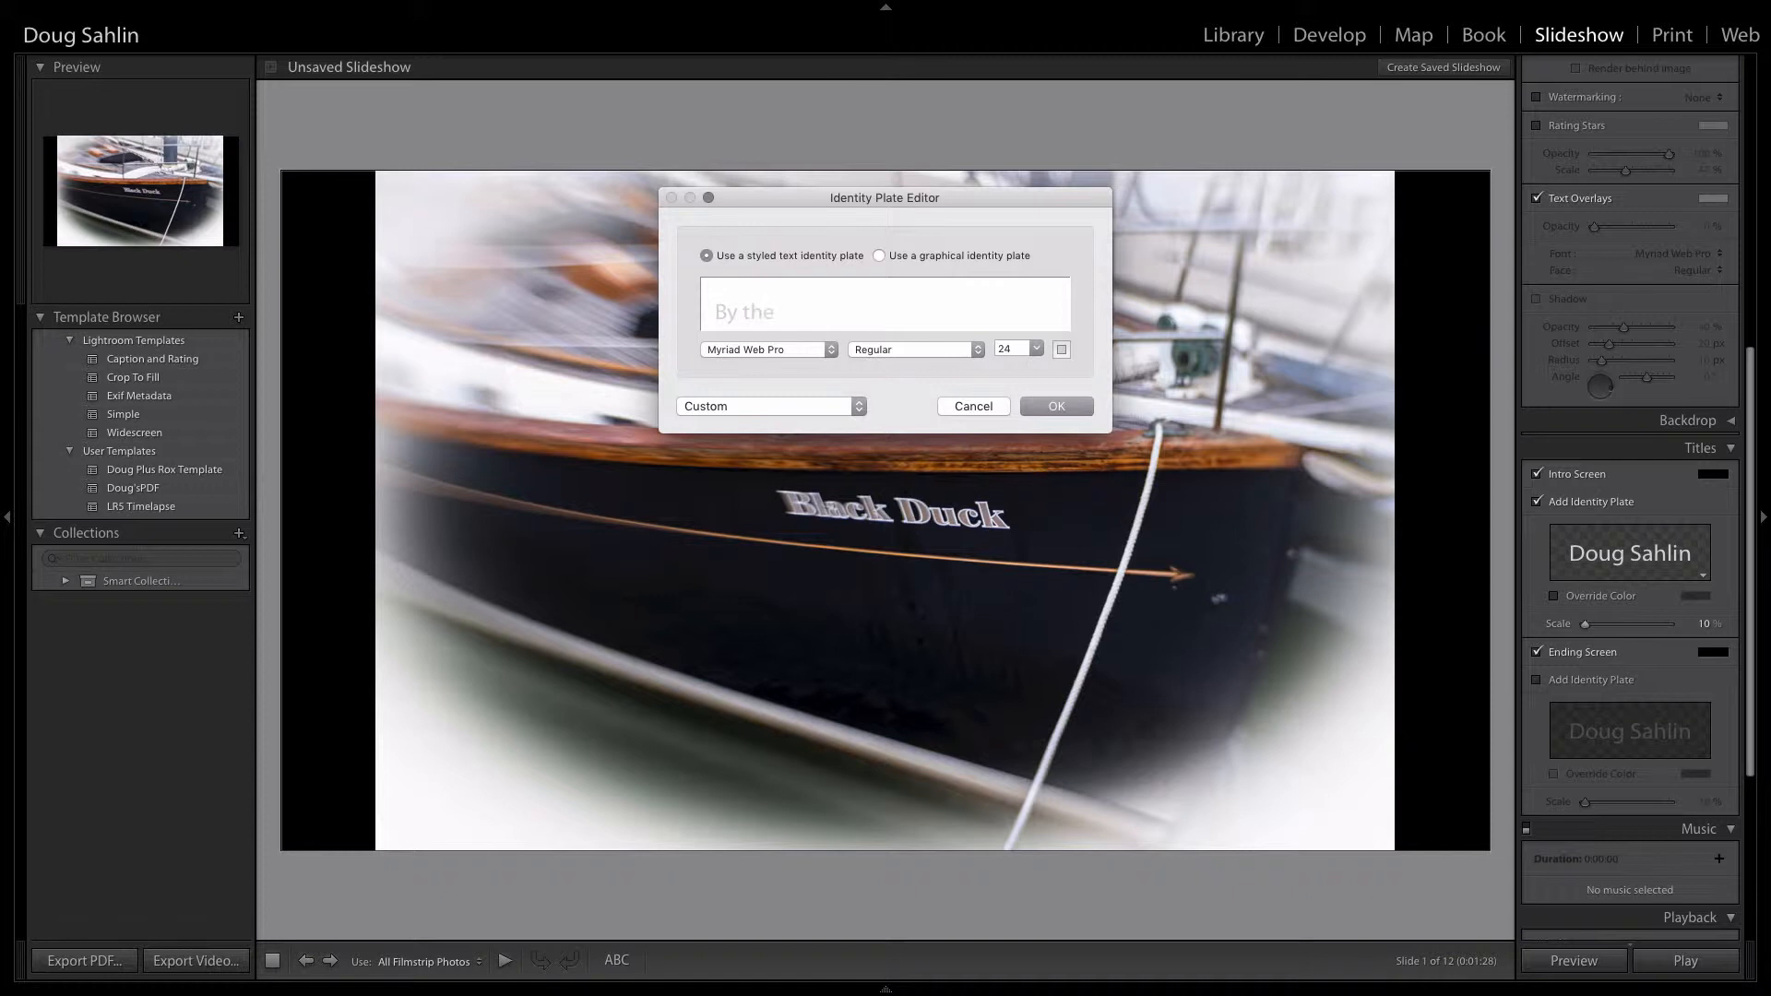
pyautogui.write(' Sea')
# Step: Lighten the intro title's text colour and scale the intro identity plate to 87%
pyautogui.click(1060, 349)
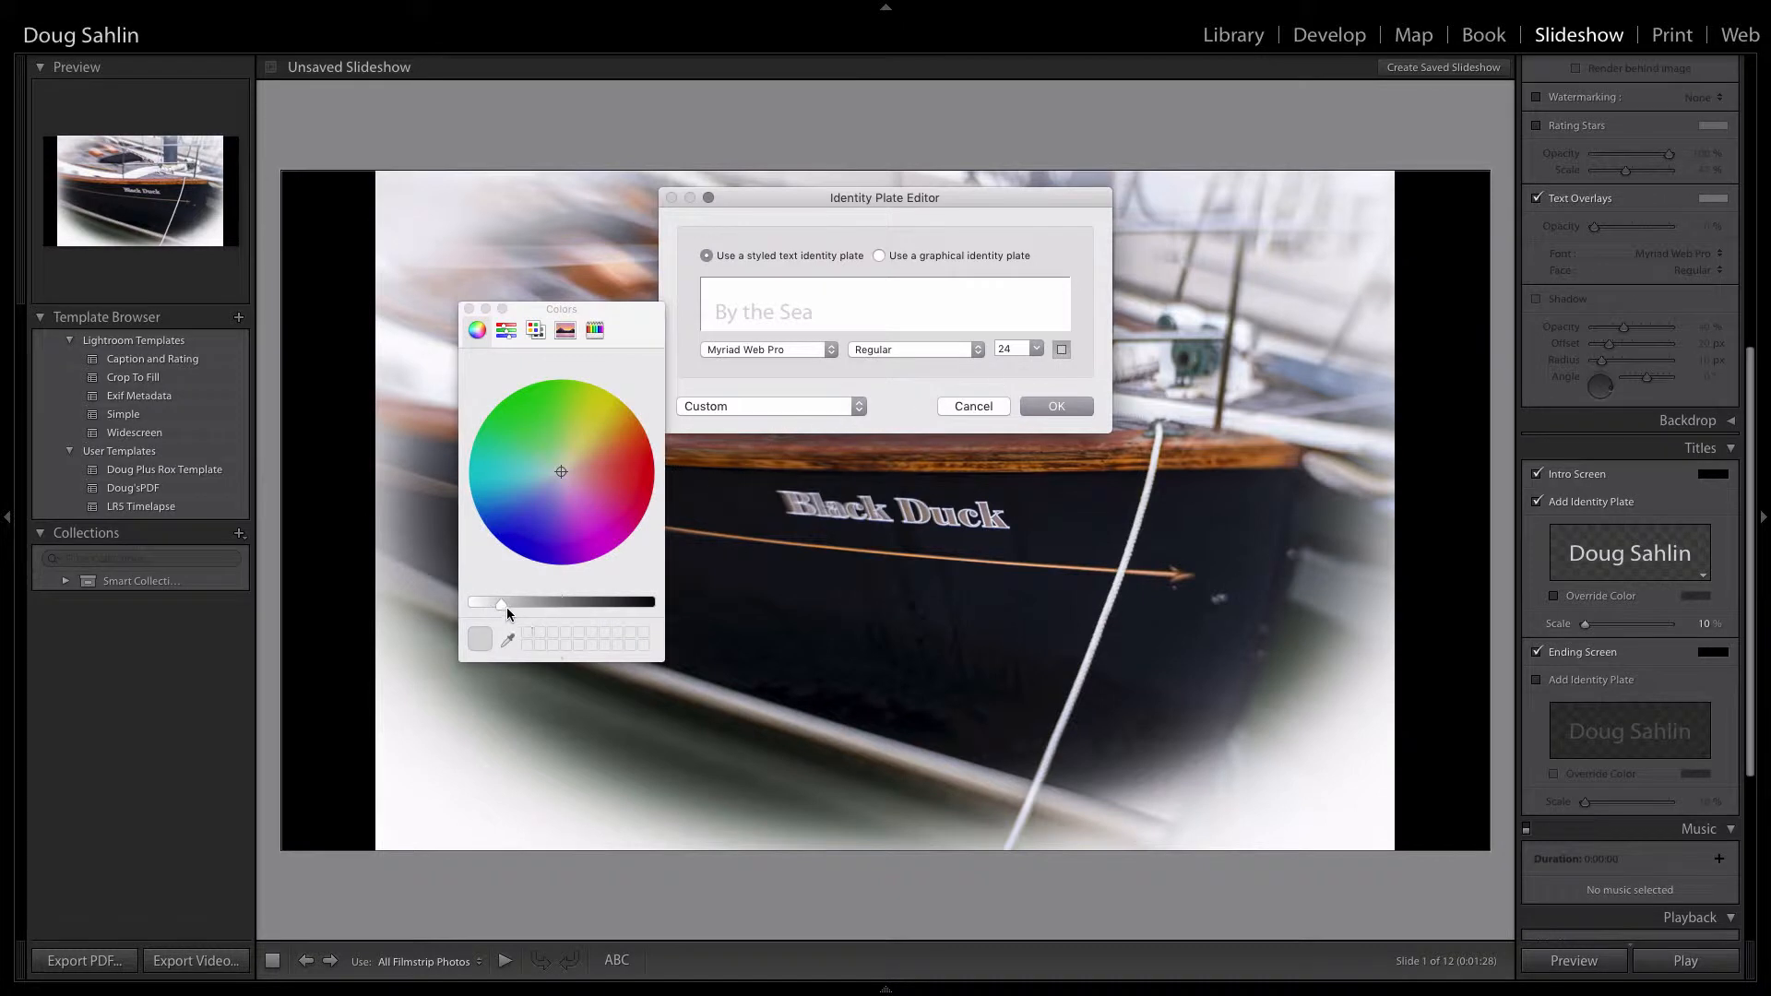
pyautogui.moveTo(506, 606)
pyautogui.mouseDown()
pyautogui.moveTo(491, 590)
pyautogui.moveTo(483, 605)
pyautogui.mouseUp()
pyautogui.click(1056, 406)
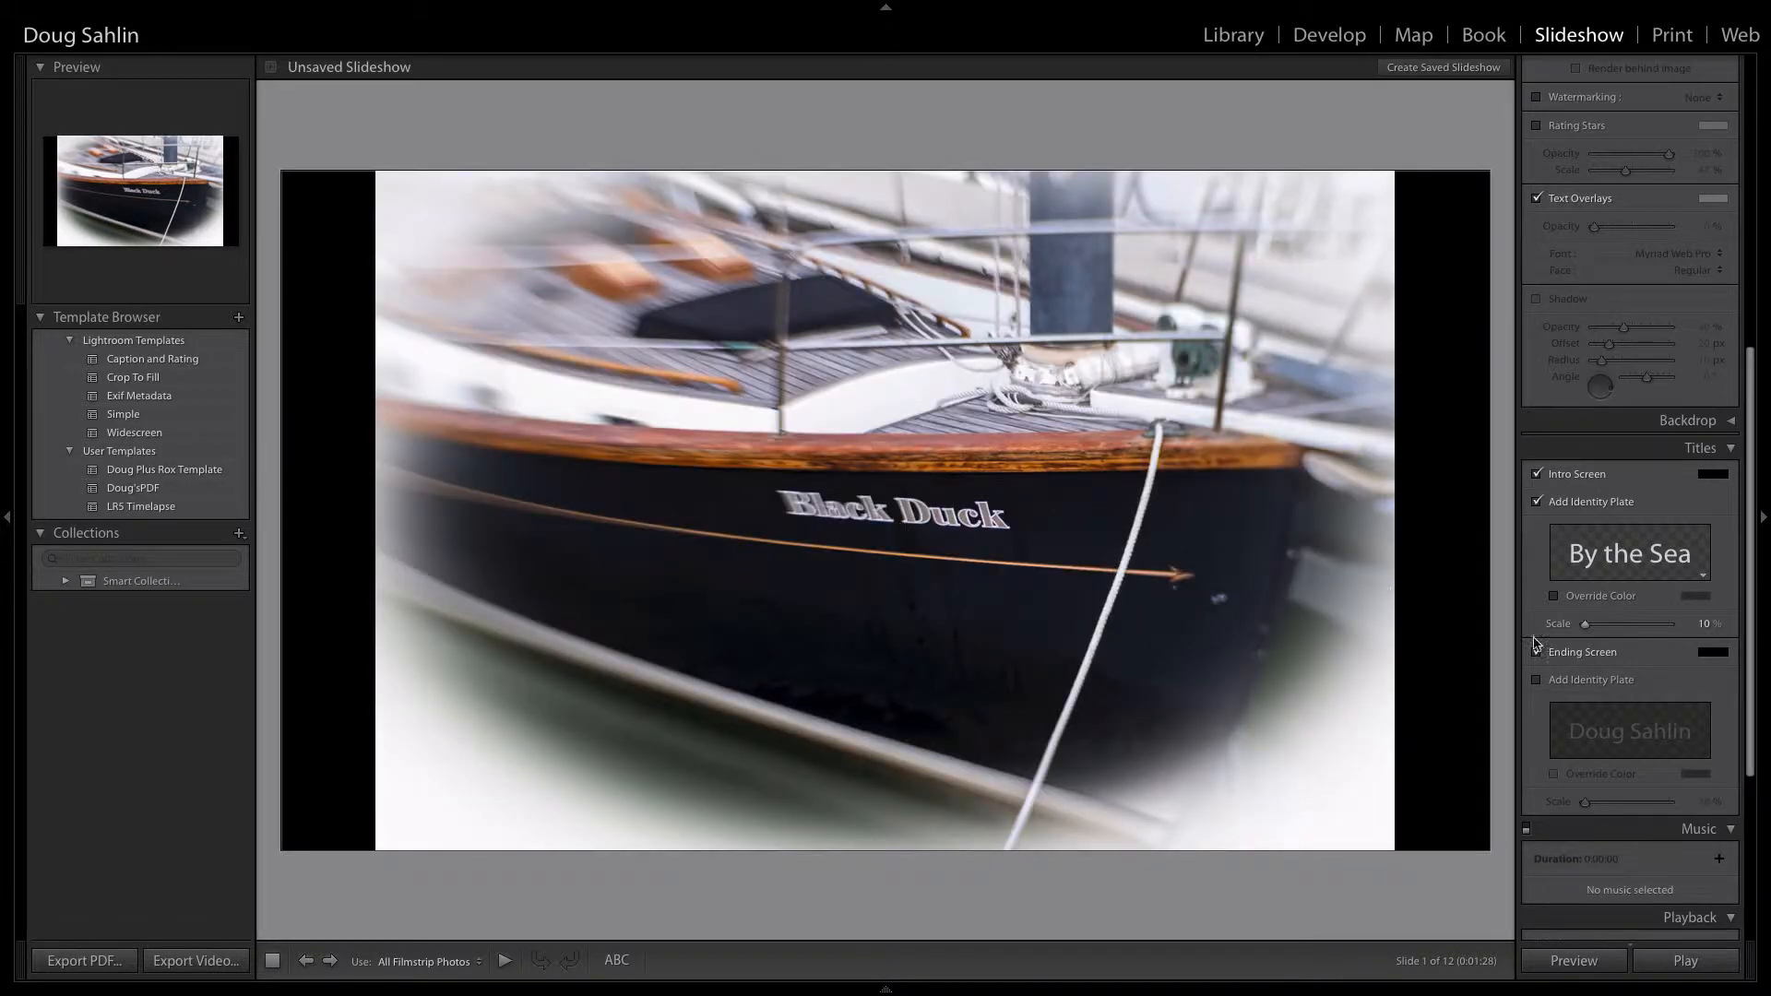
pyautogui.moveTo(1589, 628); pyautogui.dragTo(1653, 663)
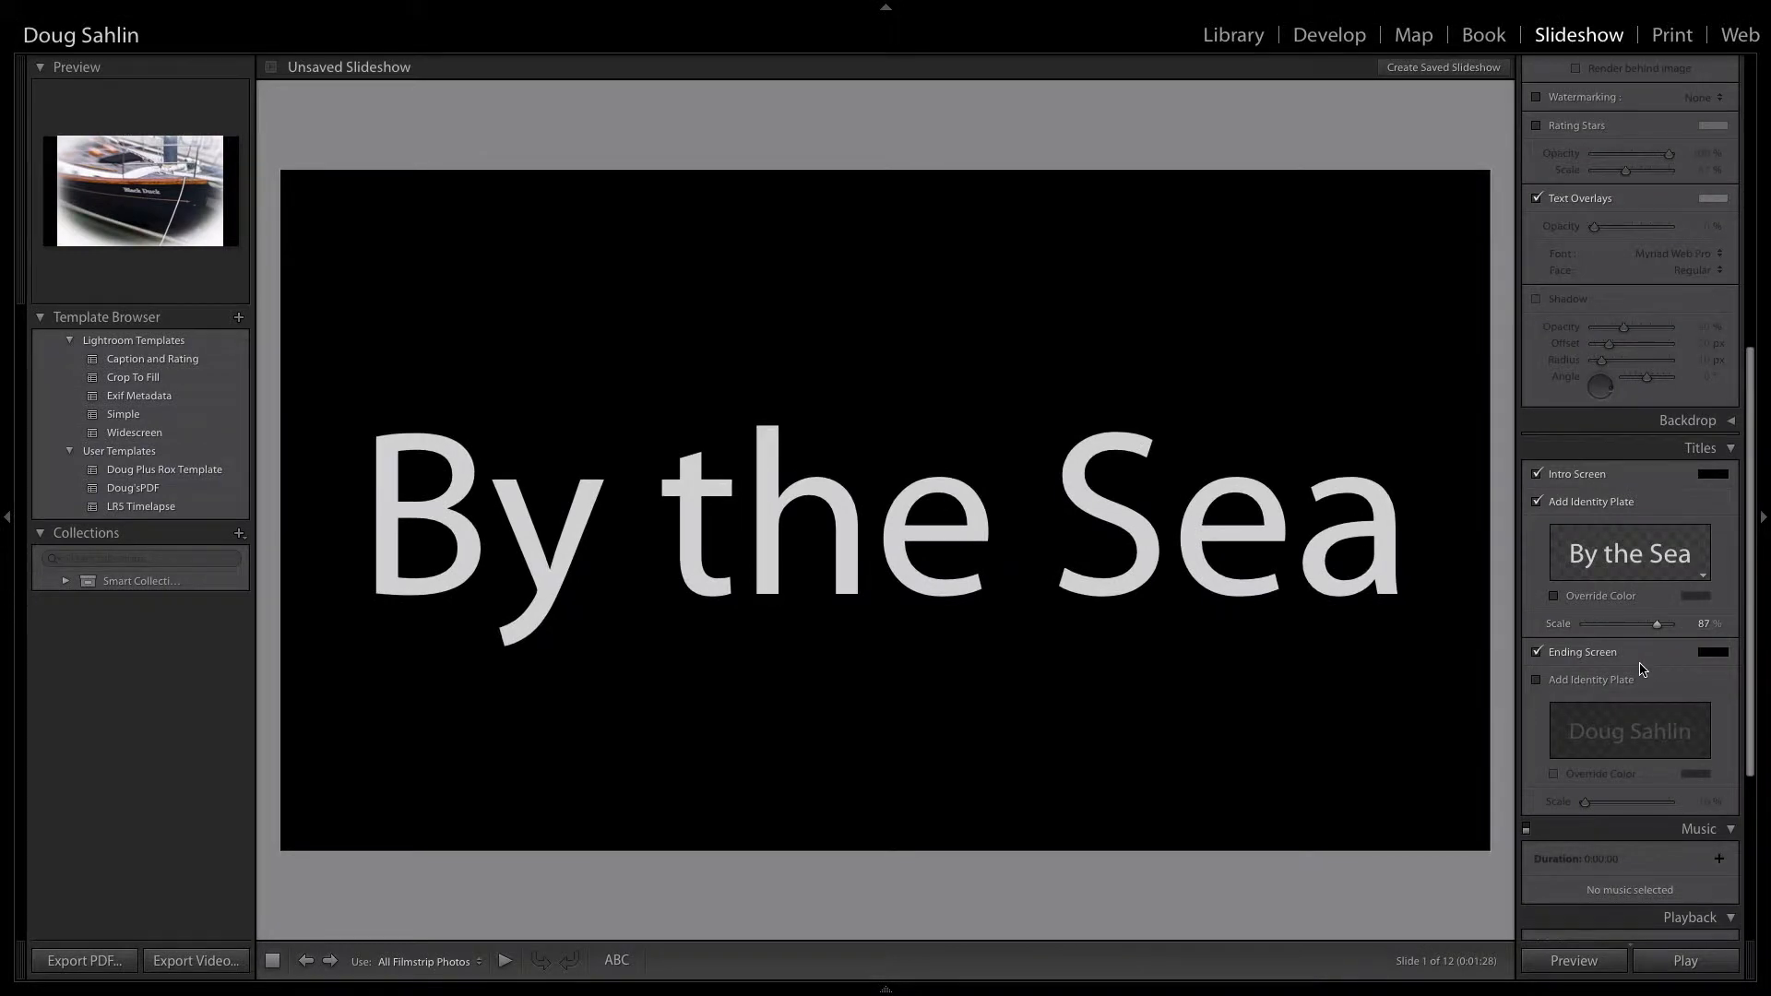
# Step: Add an identity plate reading "Doug Plus Rox Photography" to the ending screen and scale it to 89%
pyautogui.scroll(-2, 1657, 692)
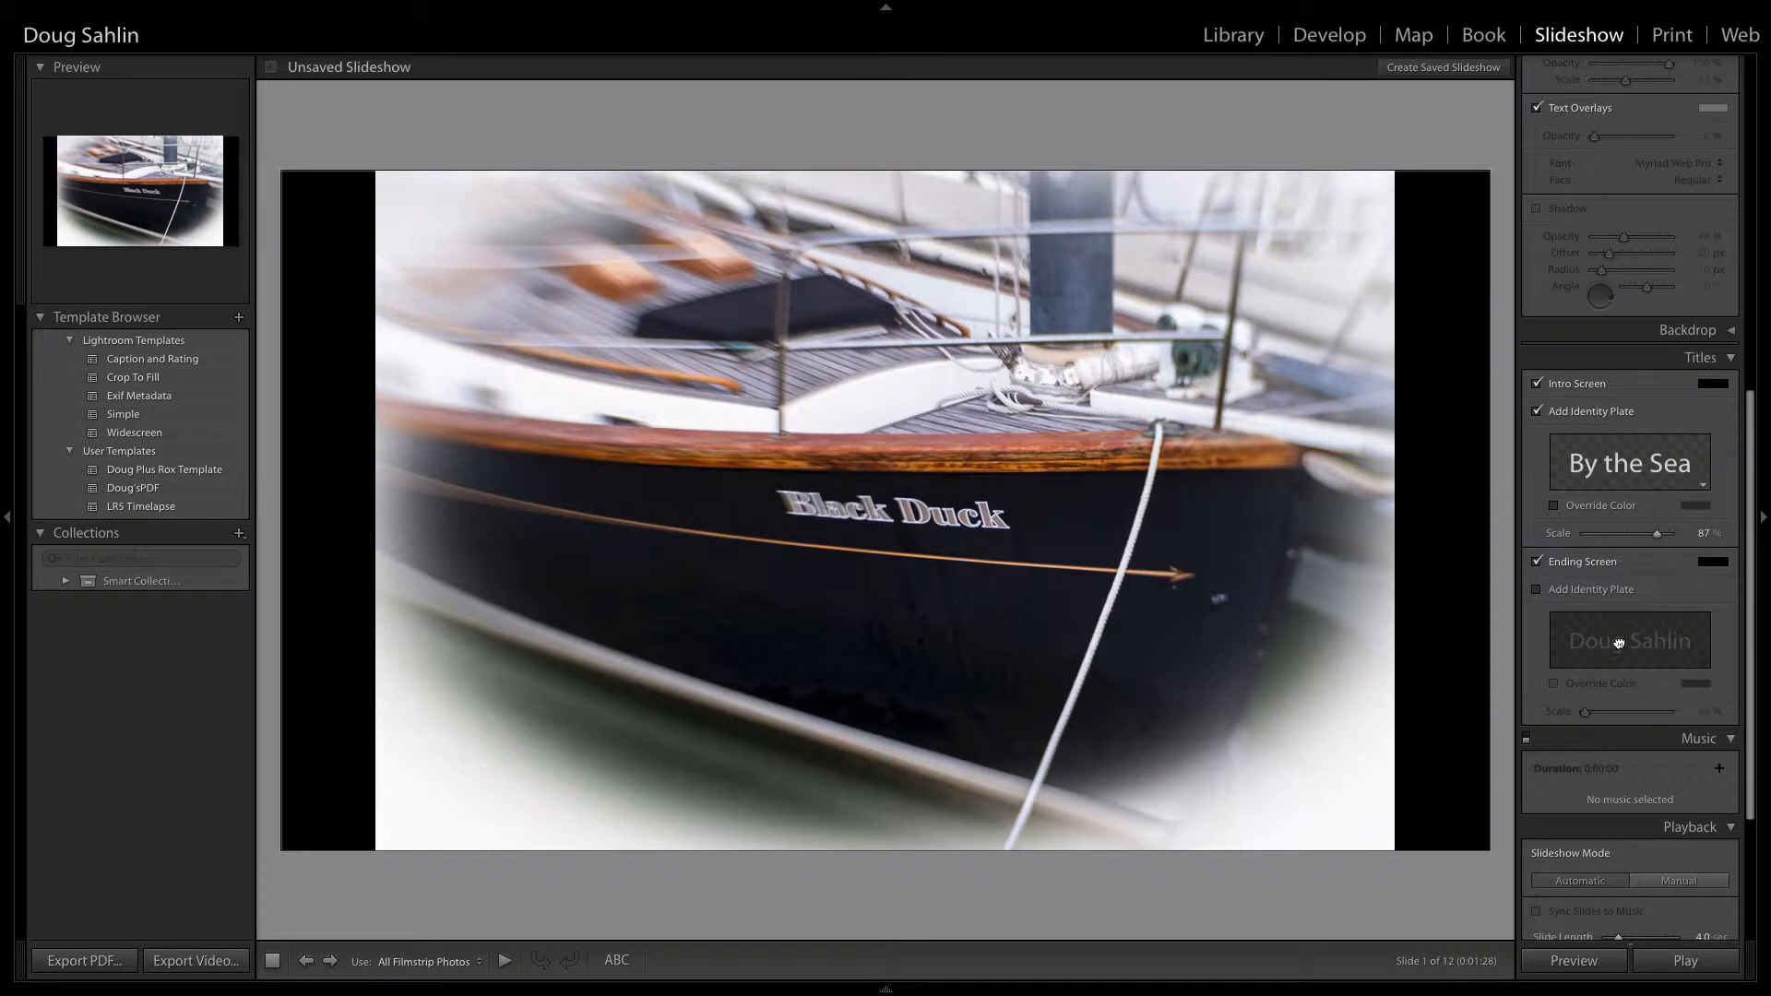
pyautogui.click(1538, 591)
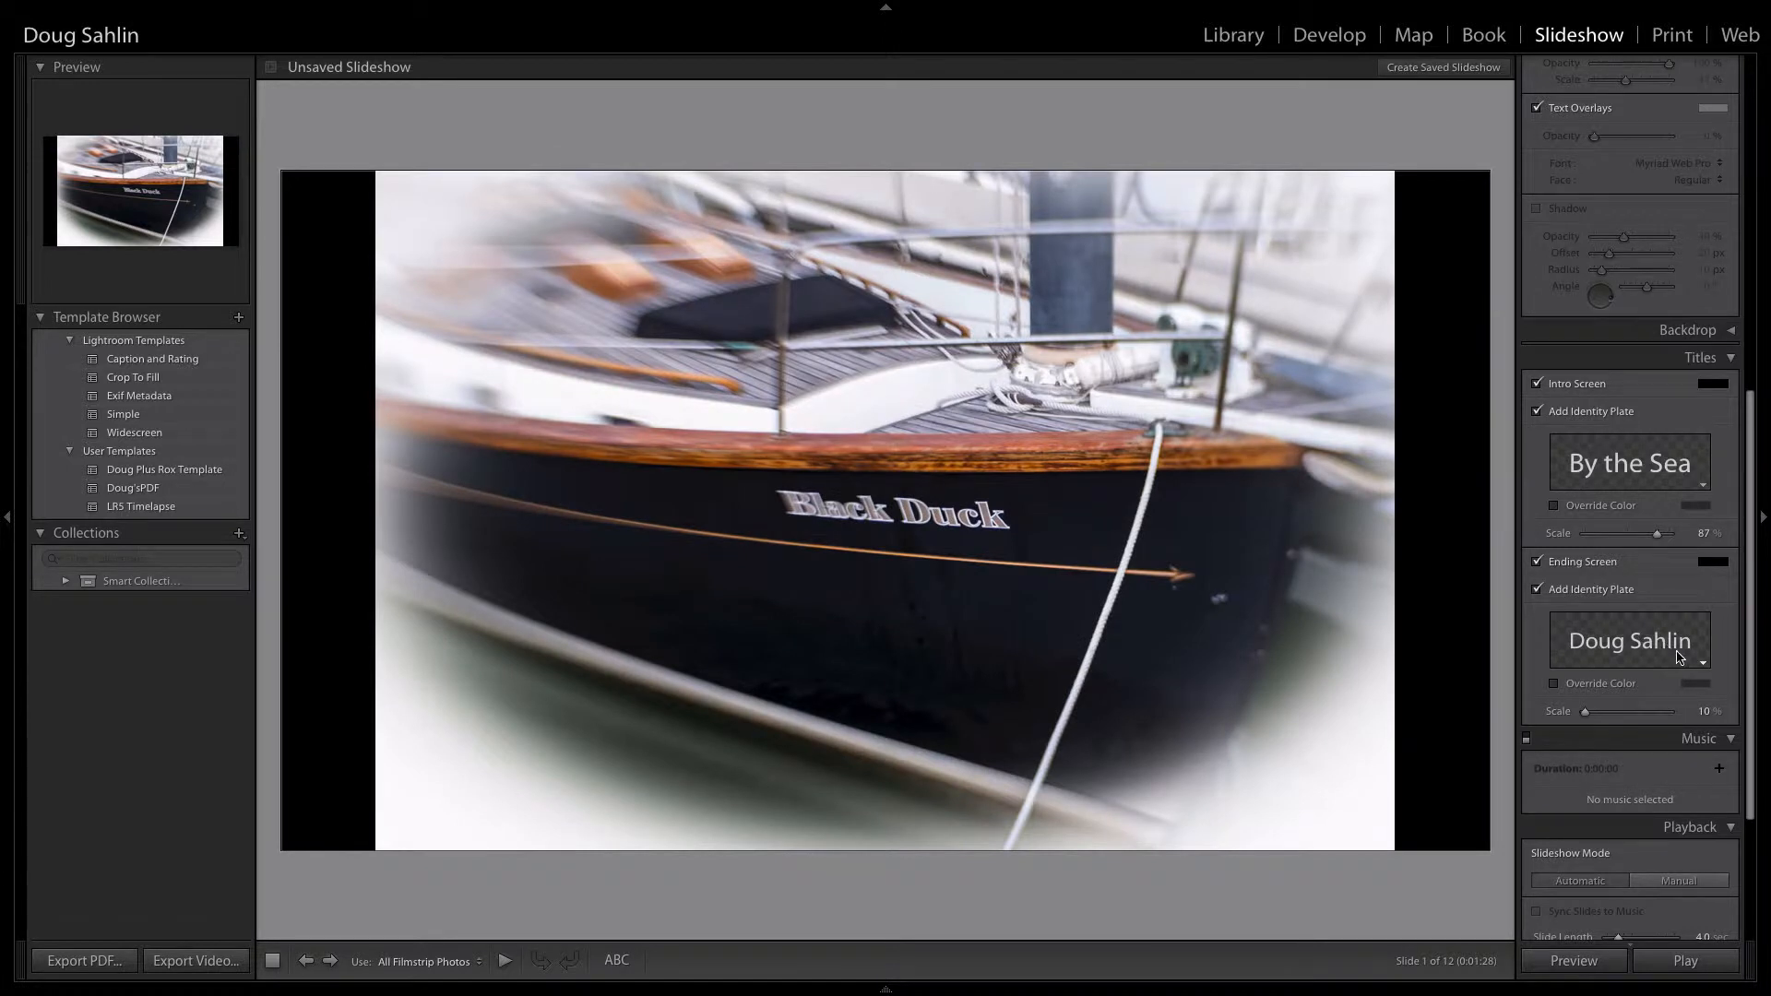
pyautogui.click(1668, 651)
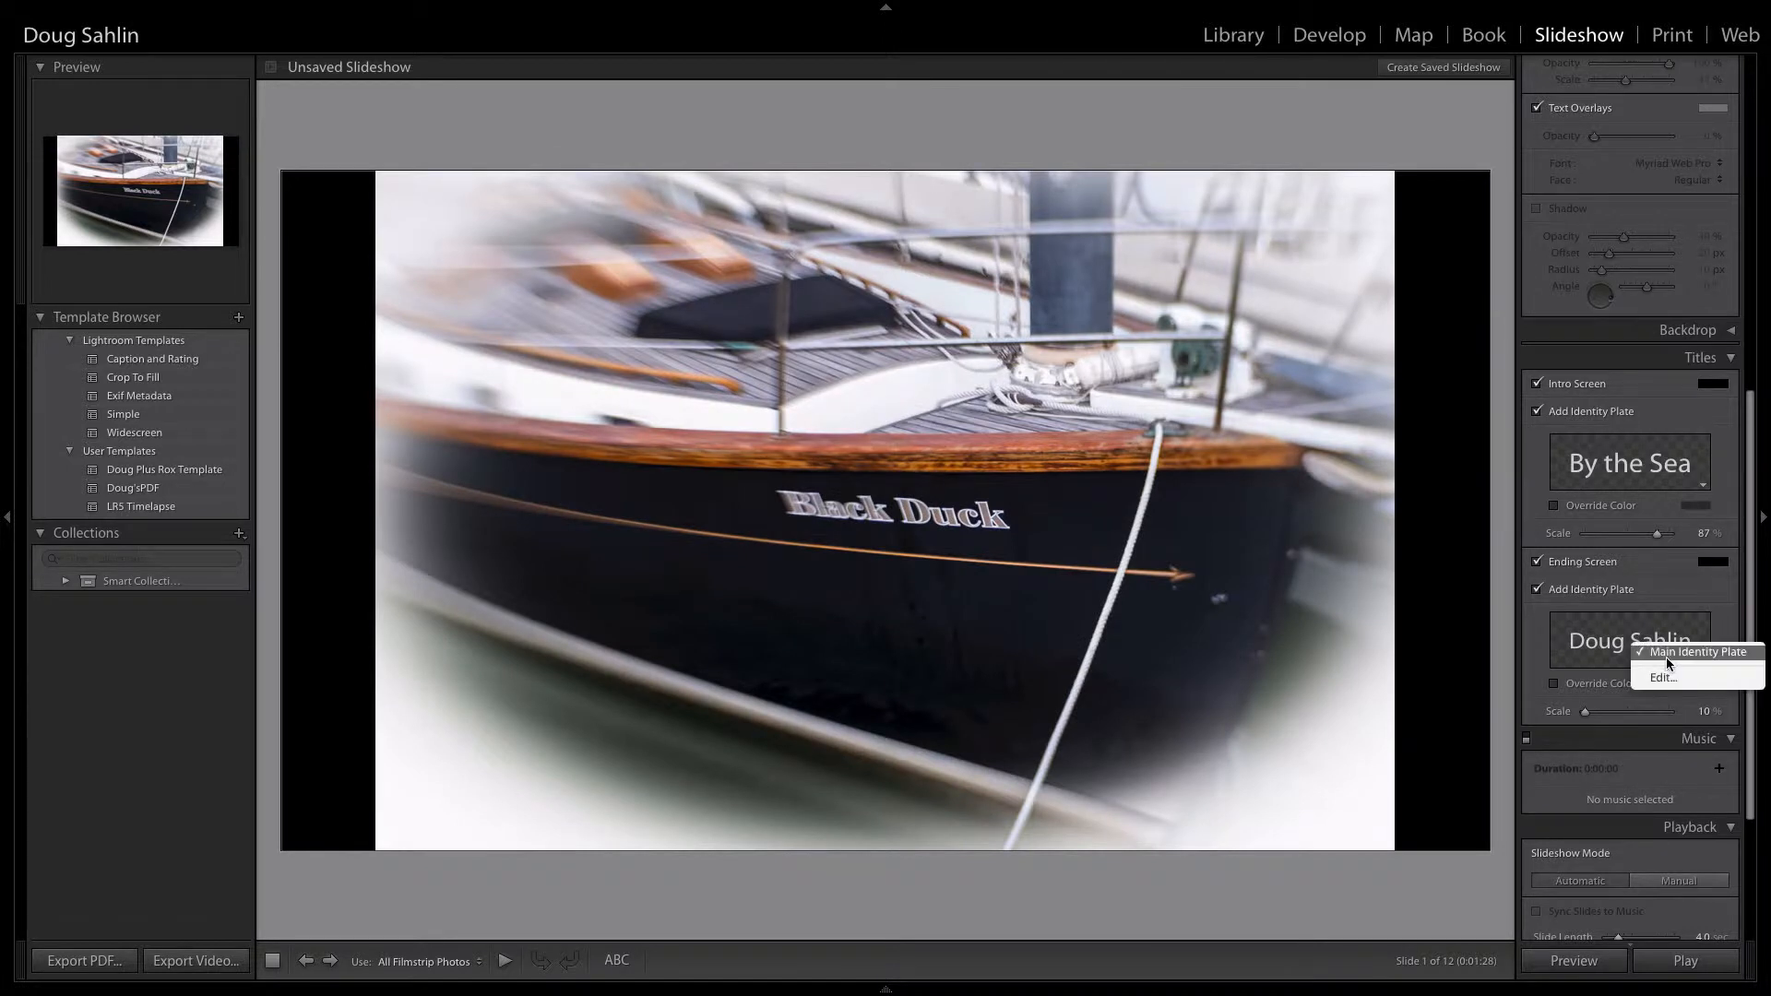
pyautogui.click(1664, 678)
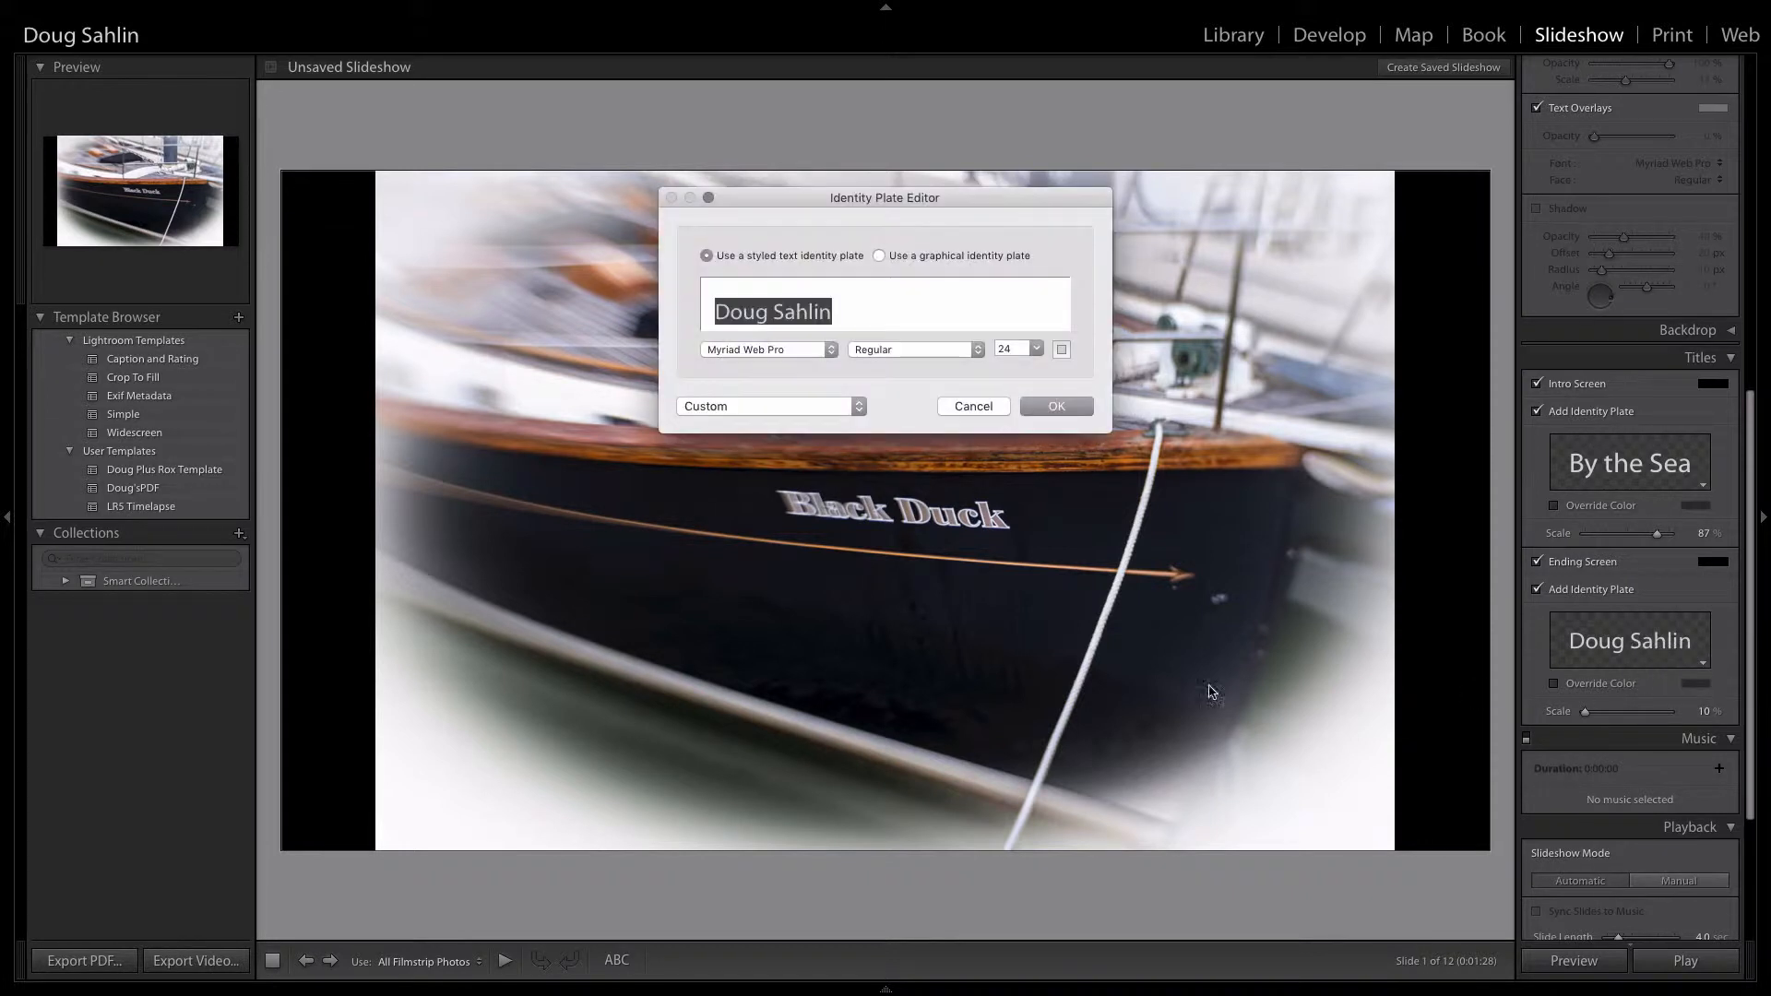
pyautogui.write('D')
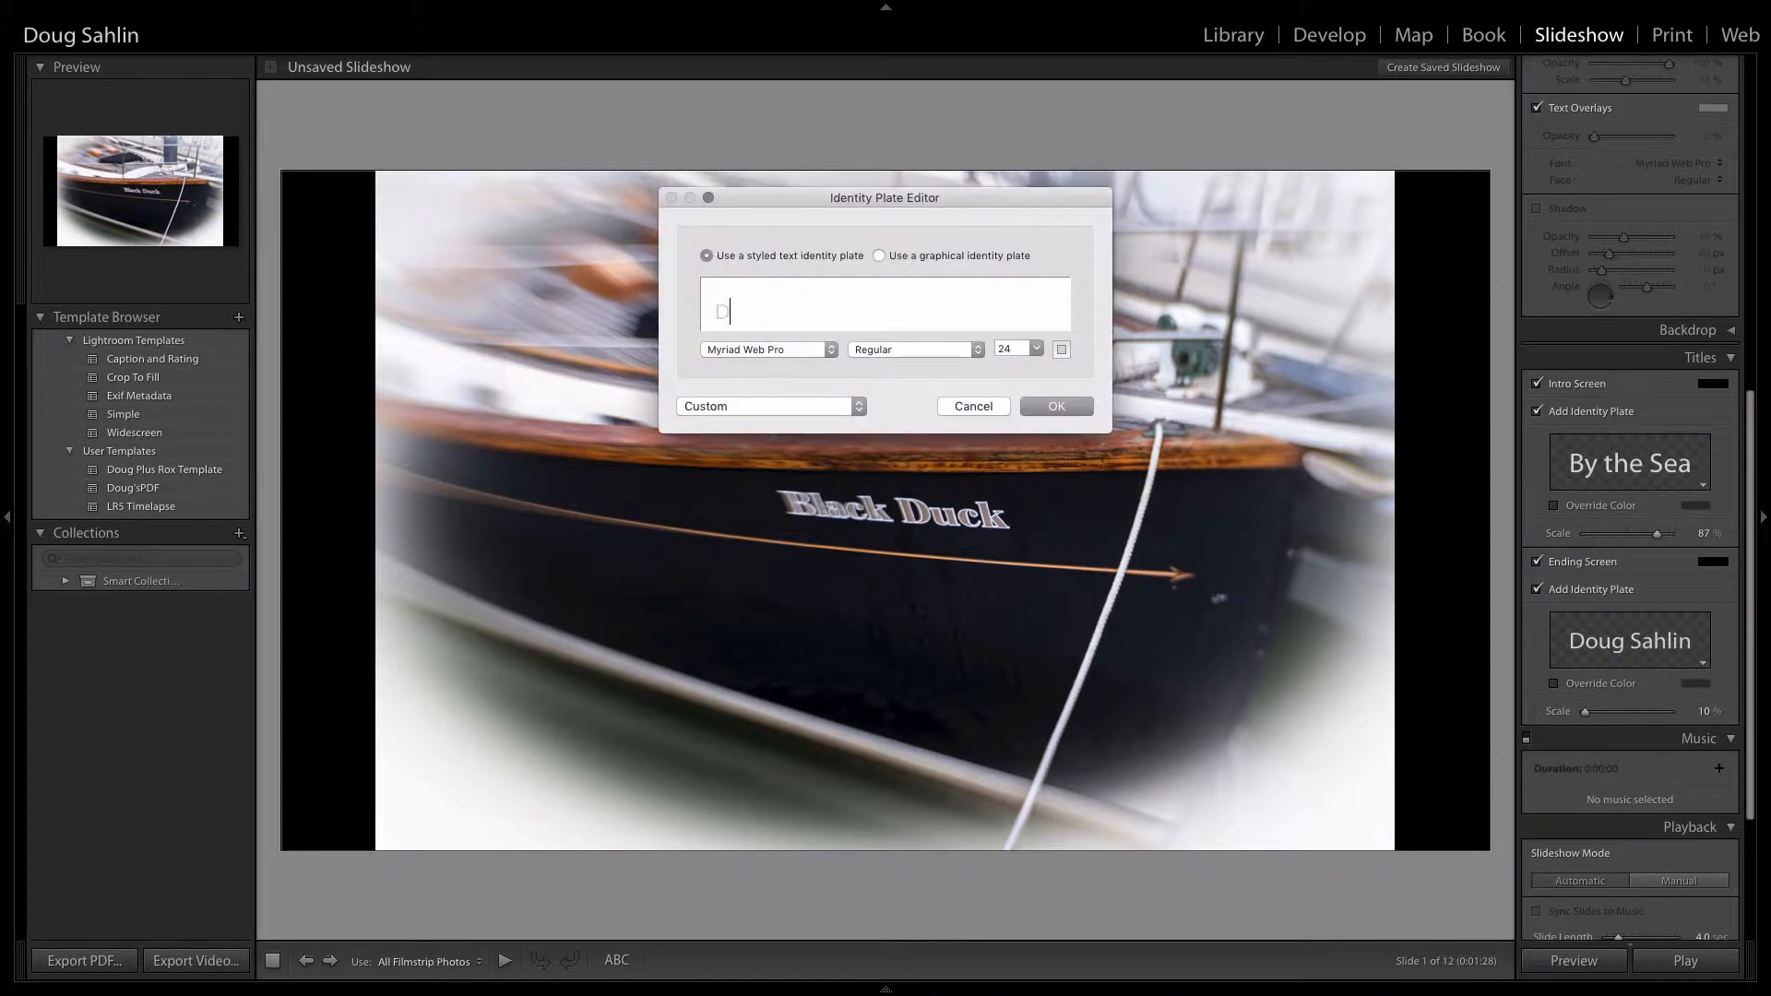
pyautogui.write('oug Plus Rox Photograph')
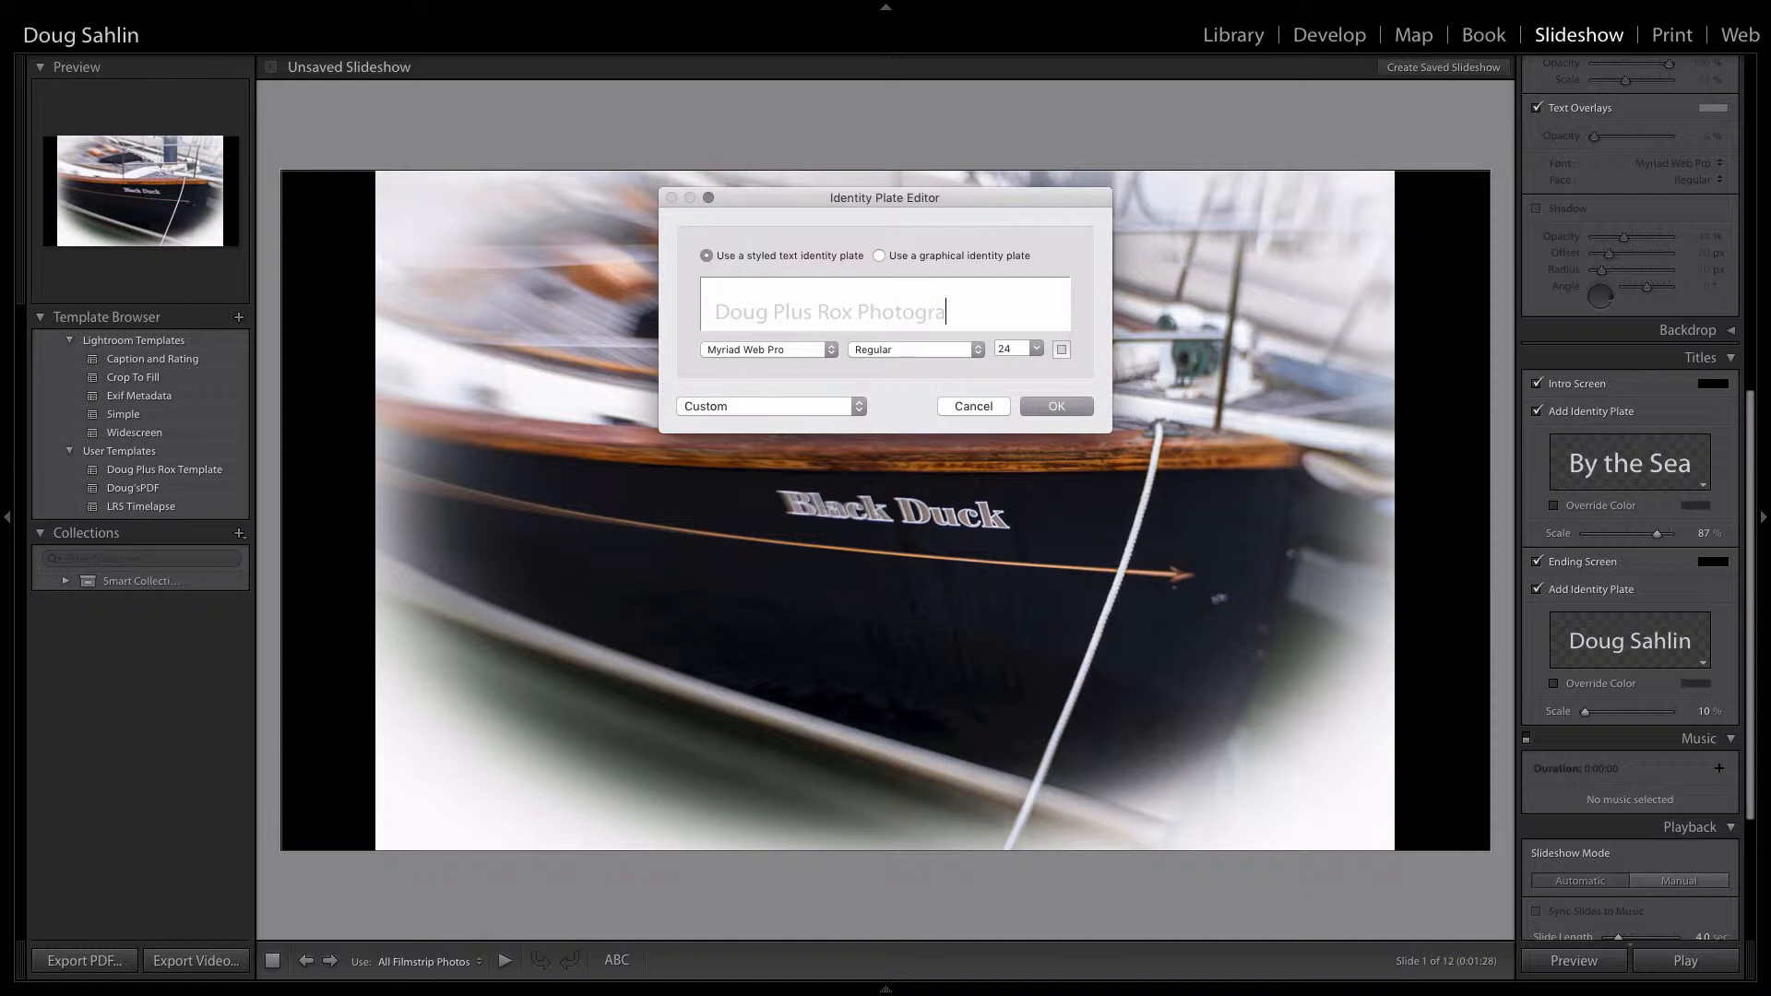
pyautogui.write('y')
pyautogui.click(1045, 409)
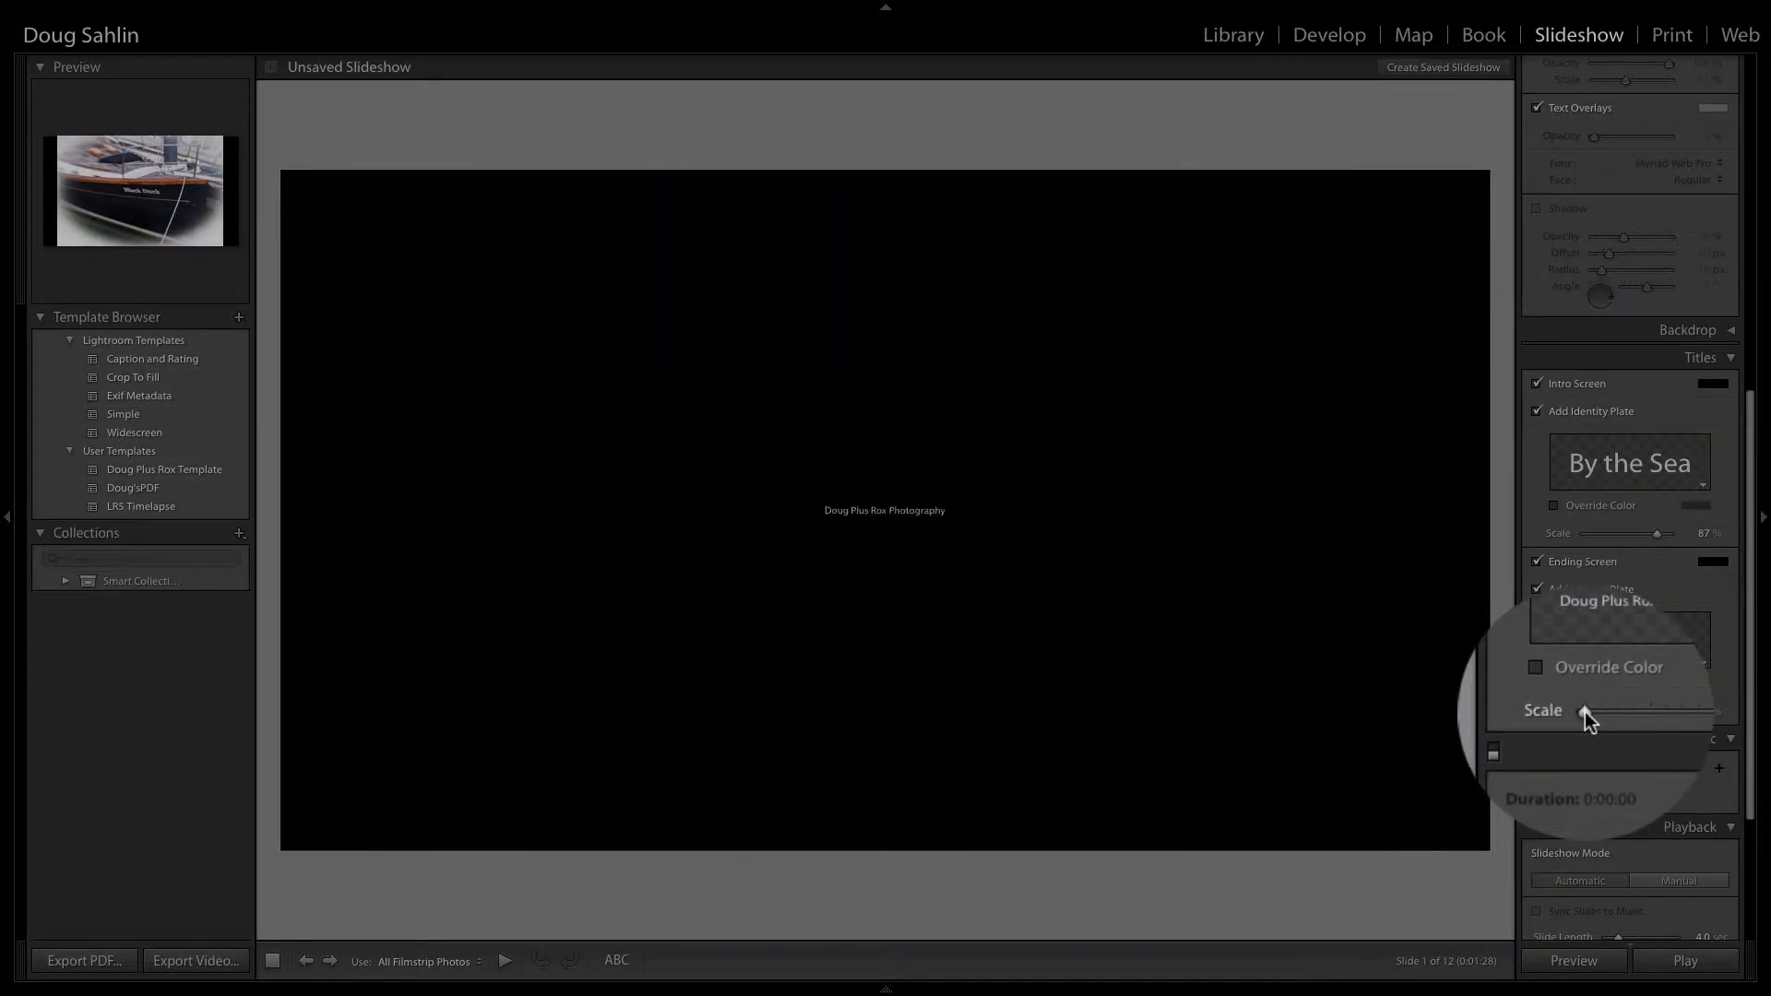
pyautogui.moveTo(1585, 711); pyautogui.dragTo(1640, 726)
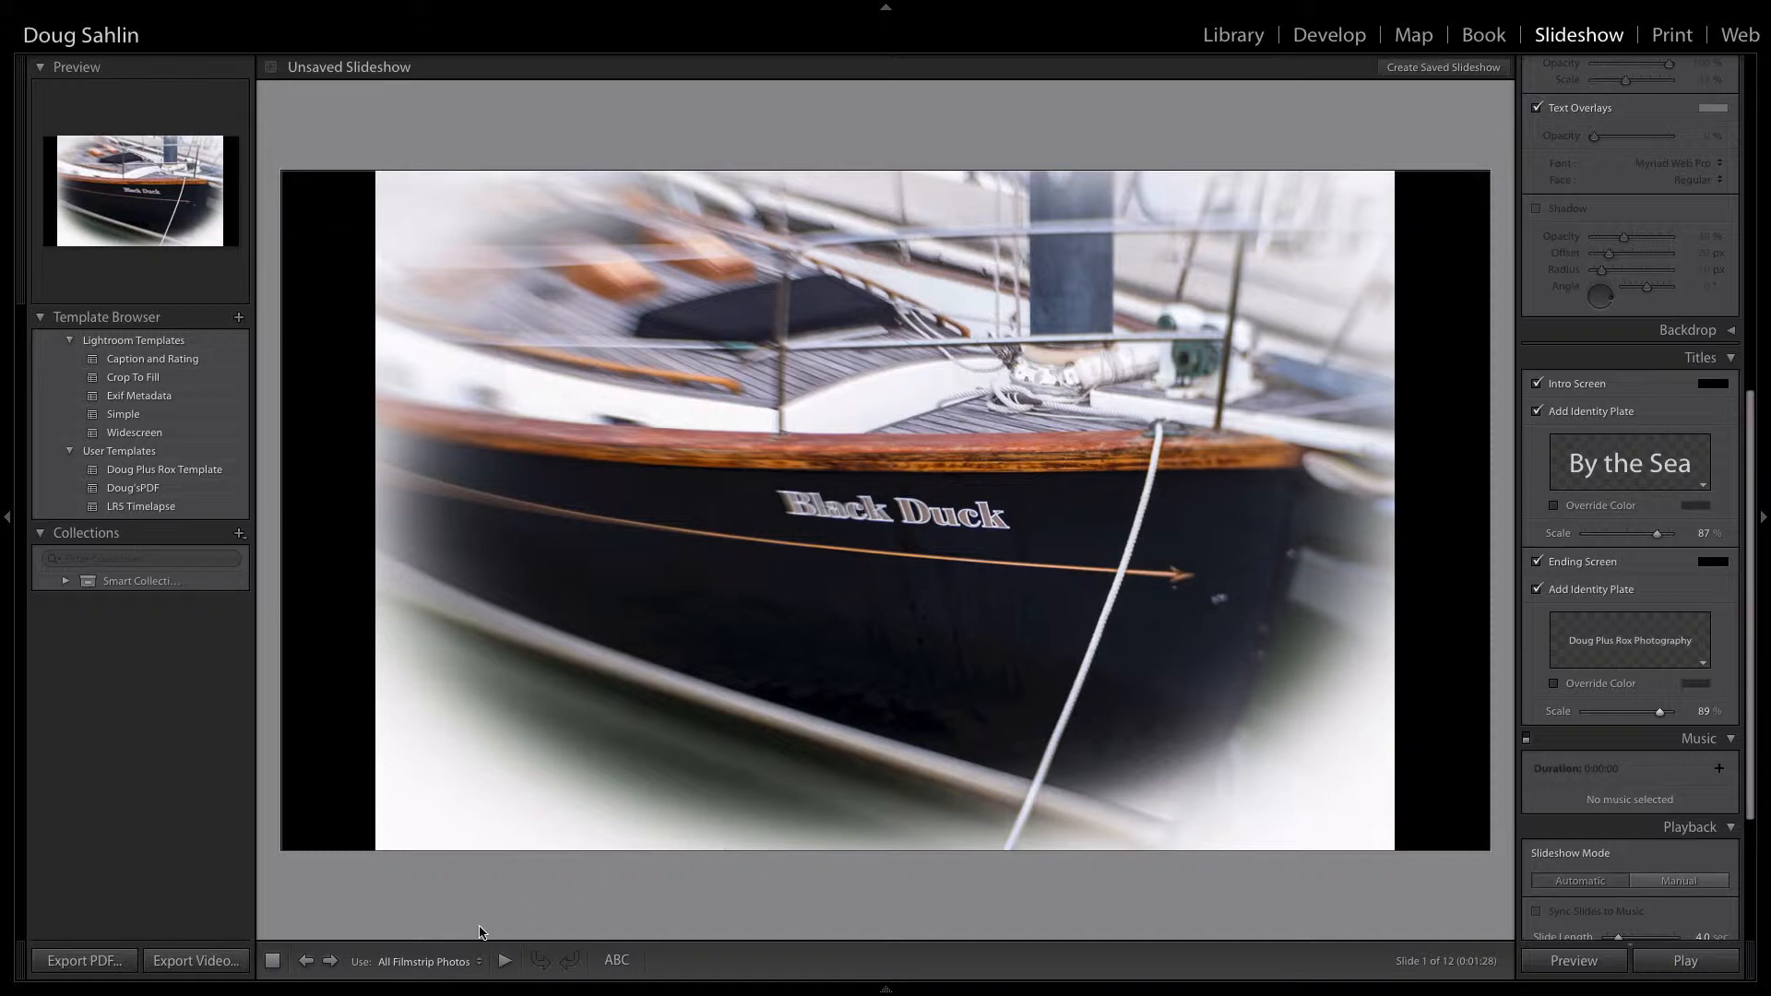
# Step: Turn on audio for the slideshow
pyautogui.moveTo(515, 982)
pyautogui.scroll(-1, 1616, 784)
pyautogui.scroll(-3, 1616, 784)
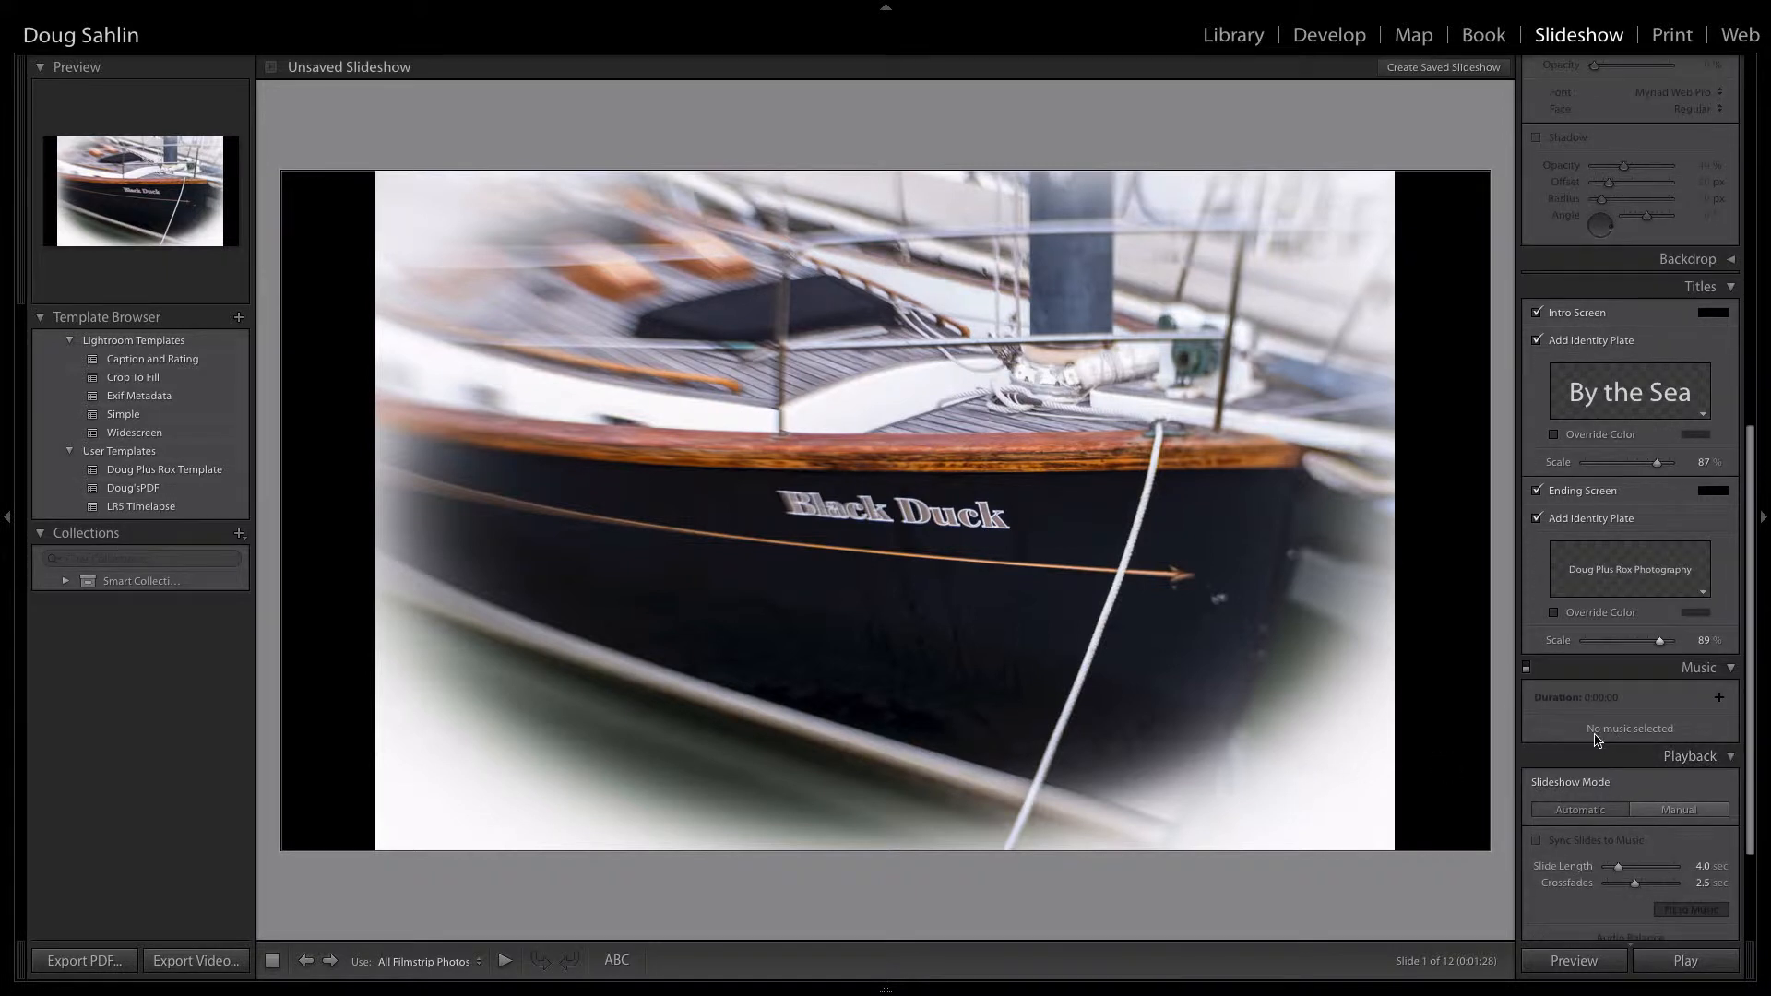
pyautogui.click(1525, 668)
pyautogui.click(1526, 669)
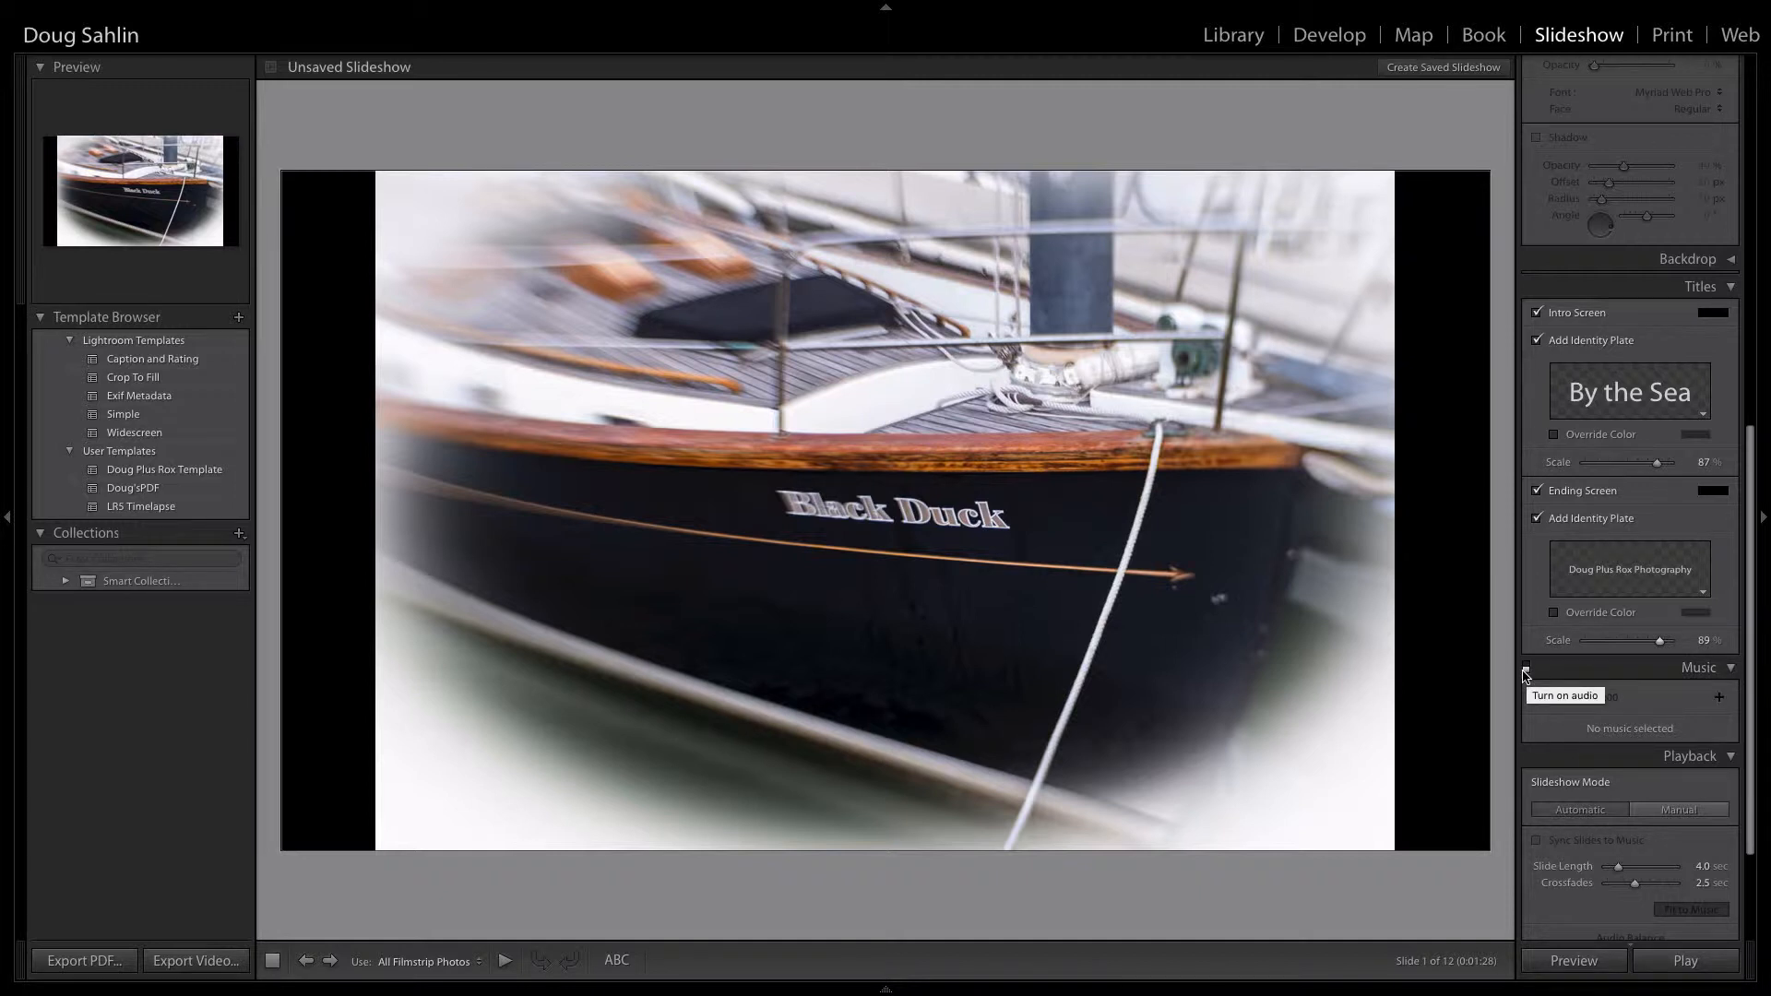
pyautogui.click(1526, 670)
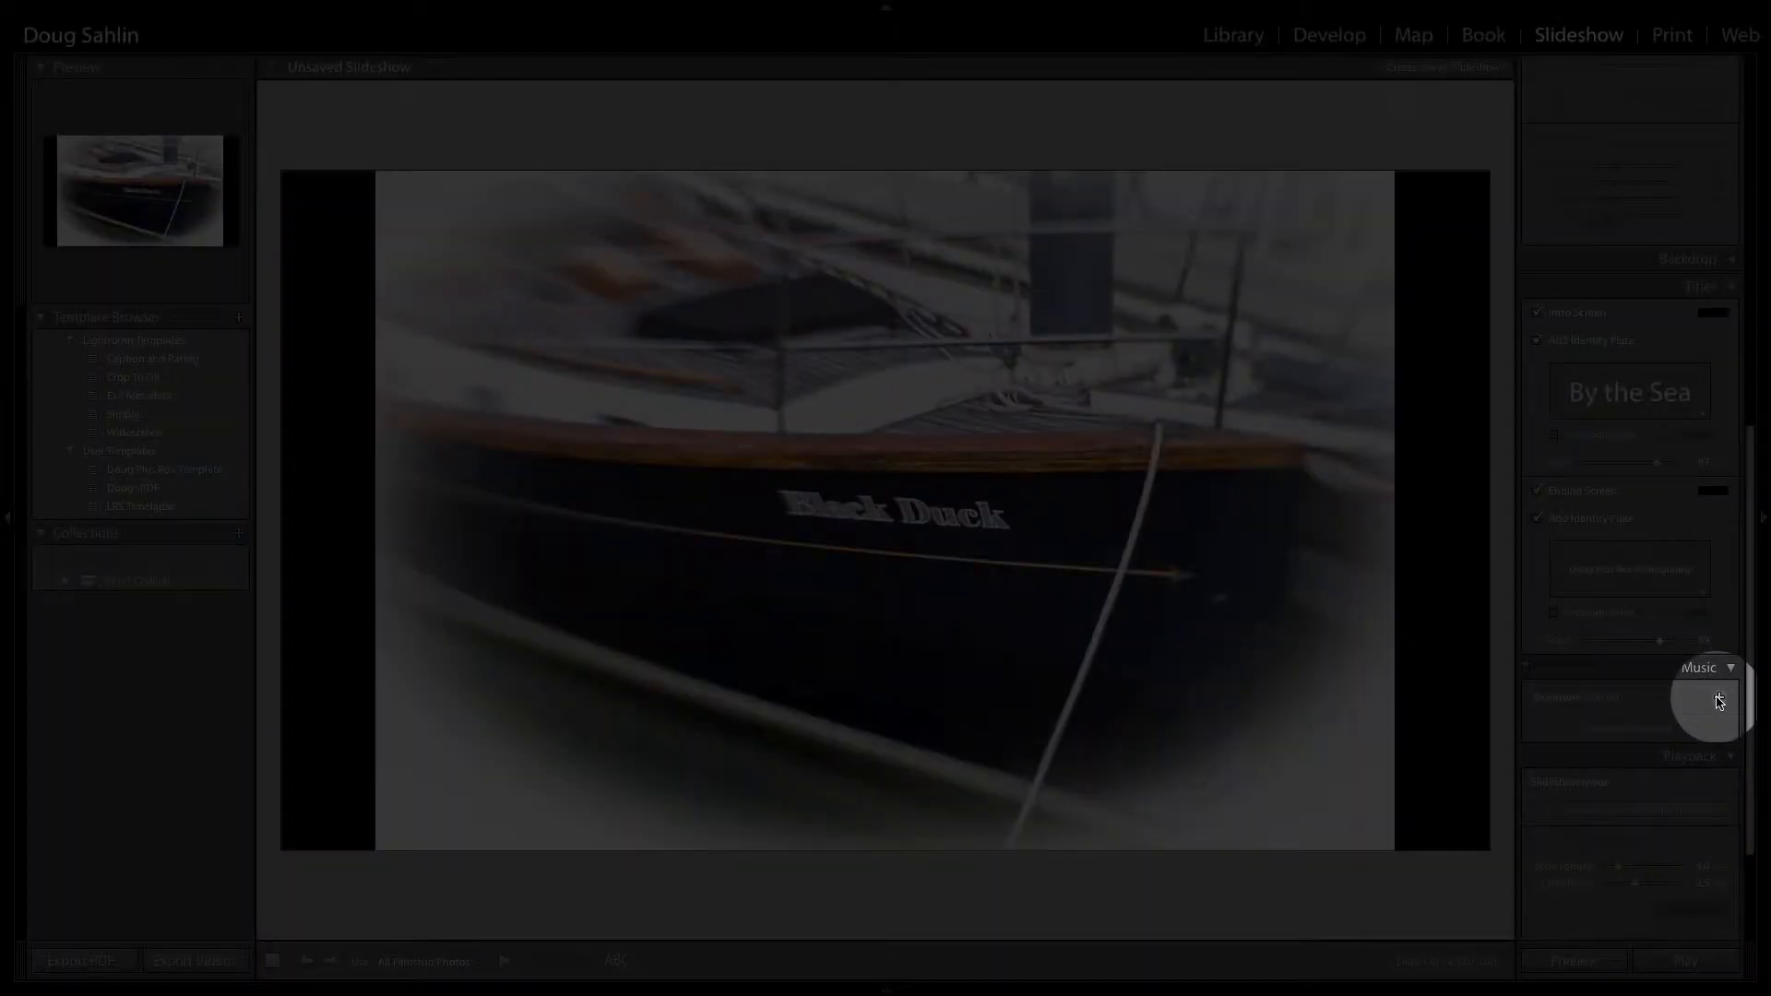
# Step: Add BlueSkies_60.mp3 from the MP3 clips folder in Royalty Free Music on Drobo 3 as the slideshow's music track
pyautogui.click(1719, 698)
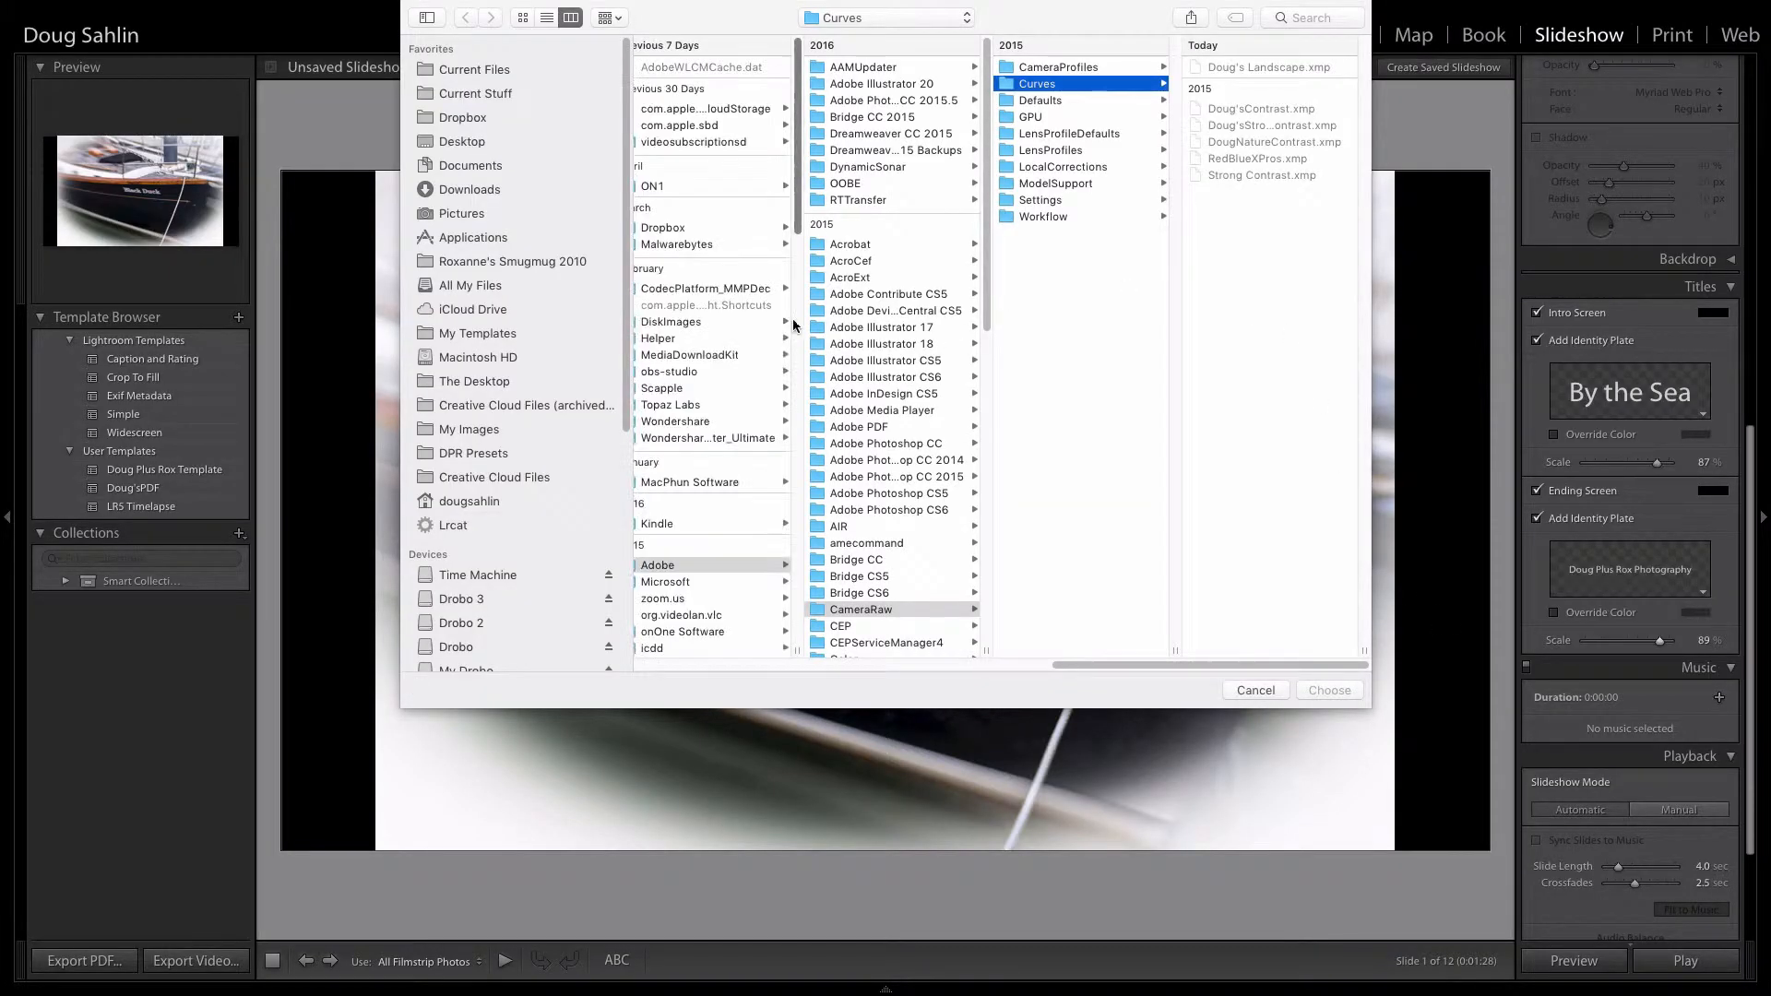
pyautogui.click(969, 18)
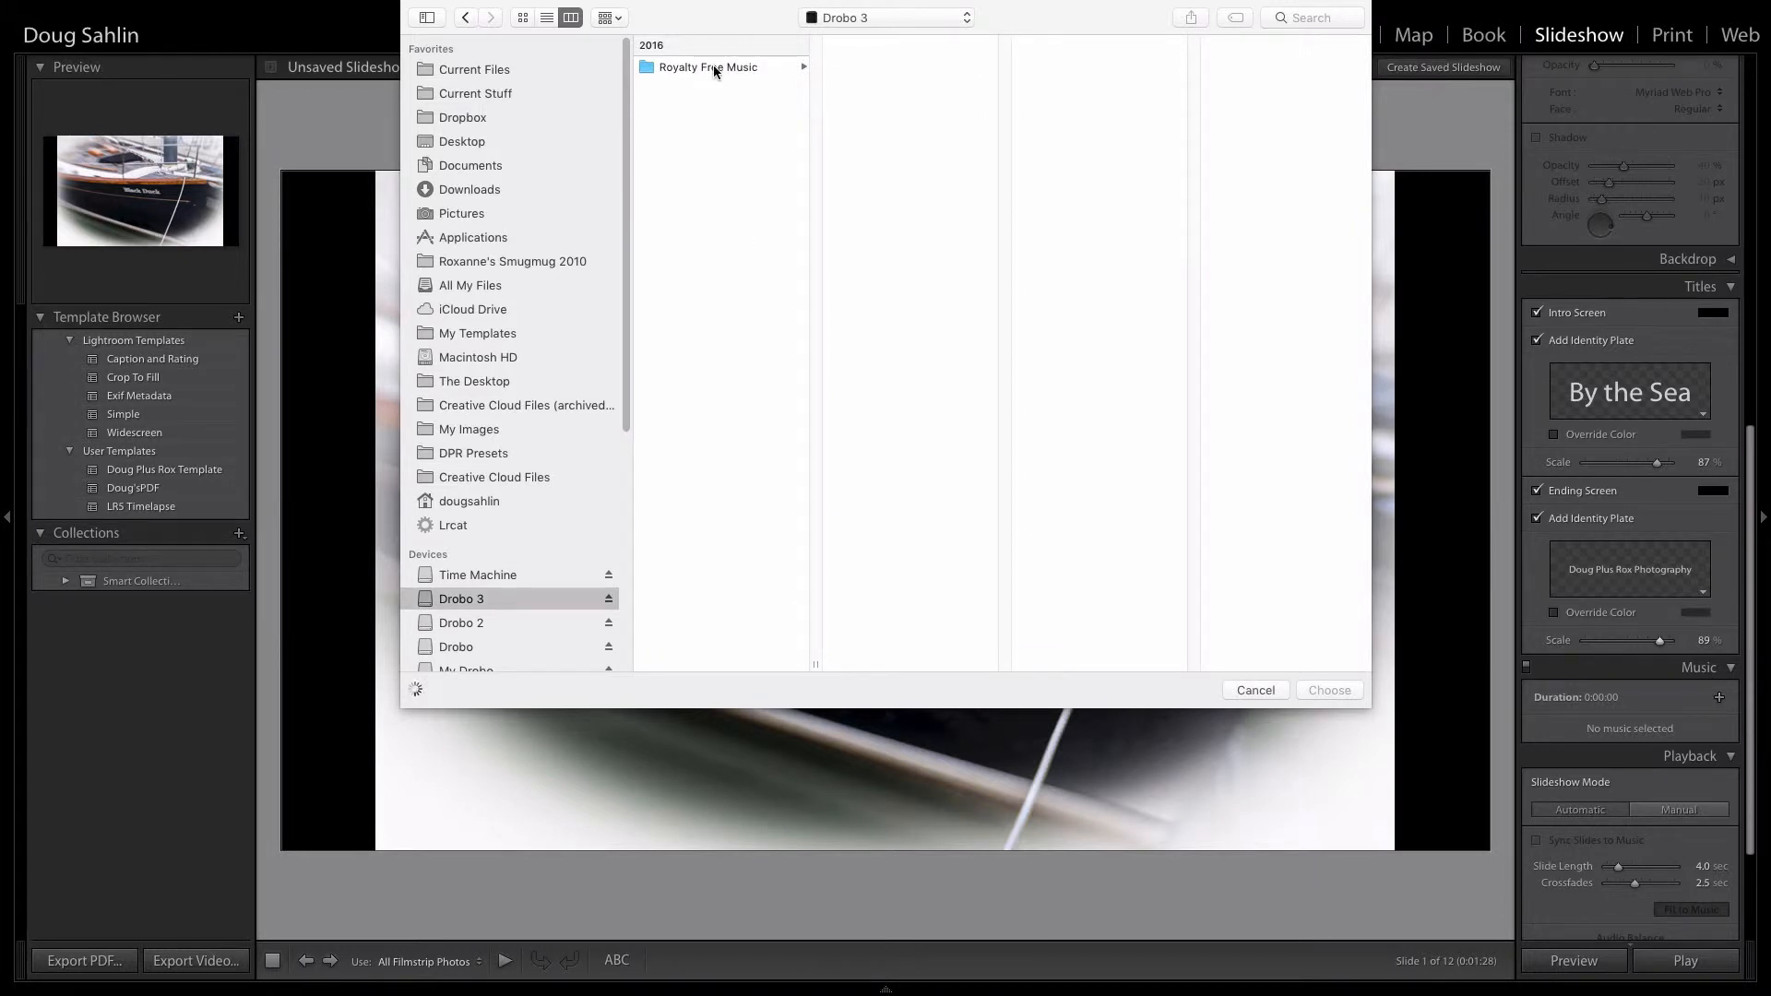
pyautogui.click(733, 66)
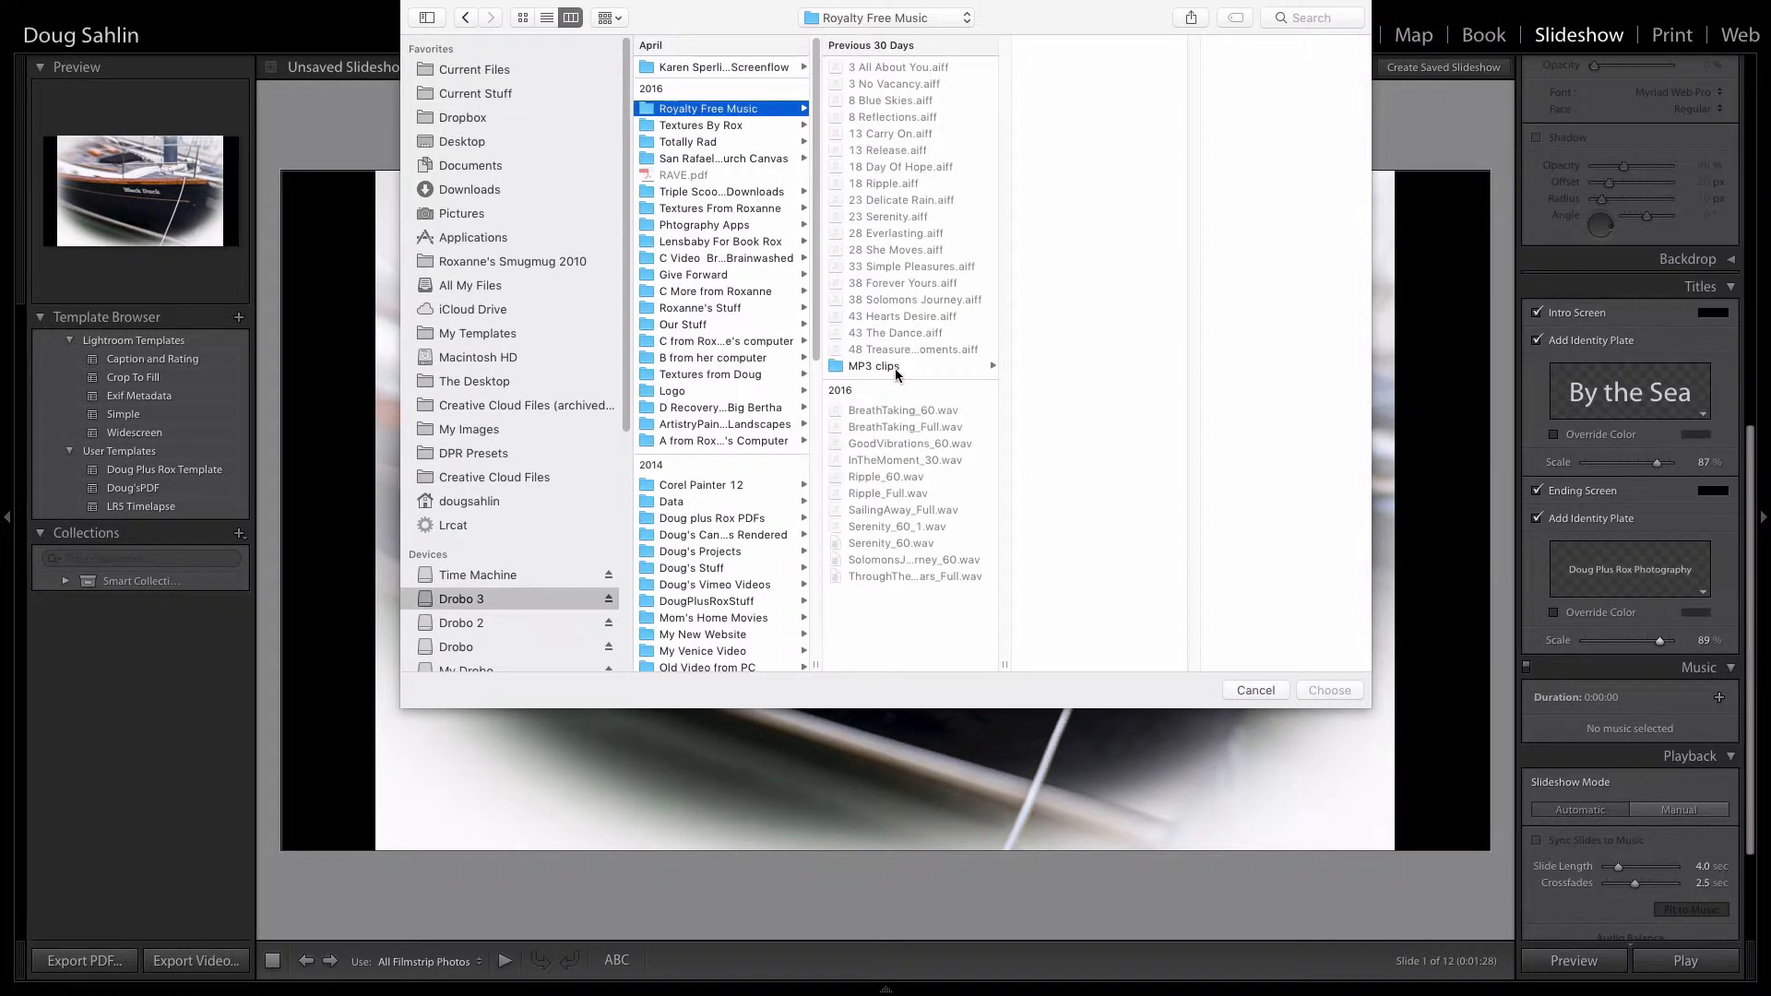
pyautogui.click(894, 366)
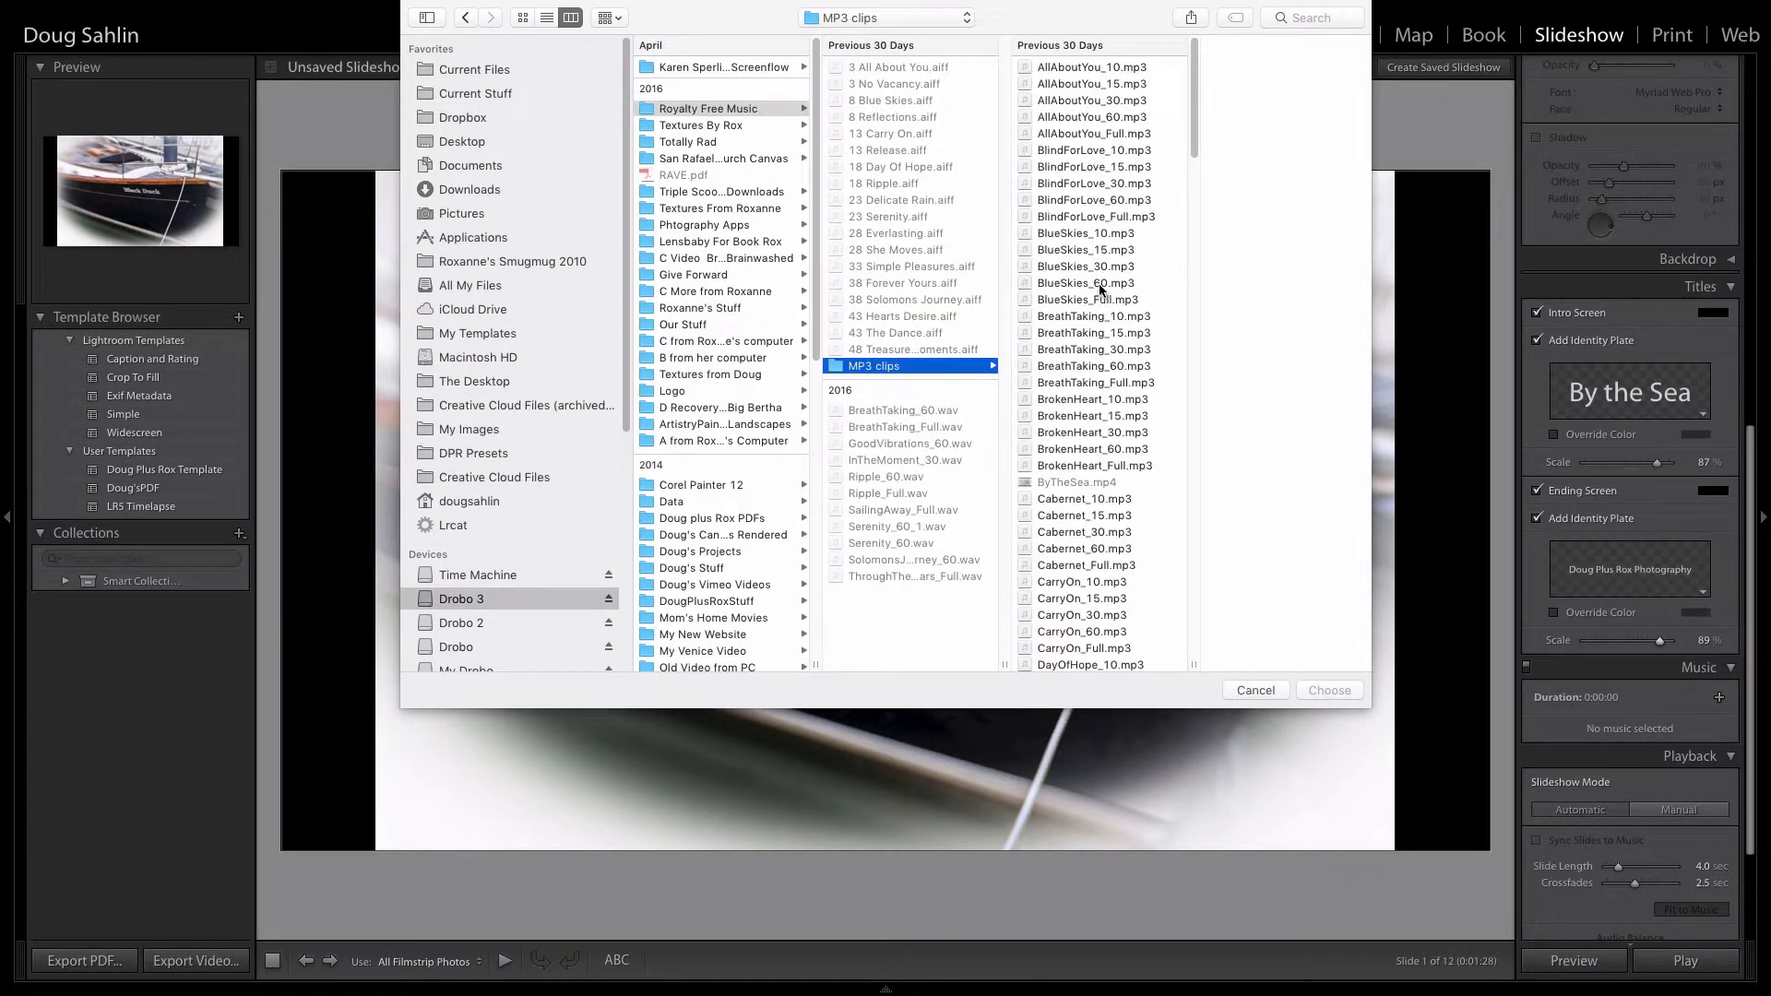
pyautogui.click(1070, 267)
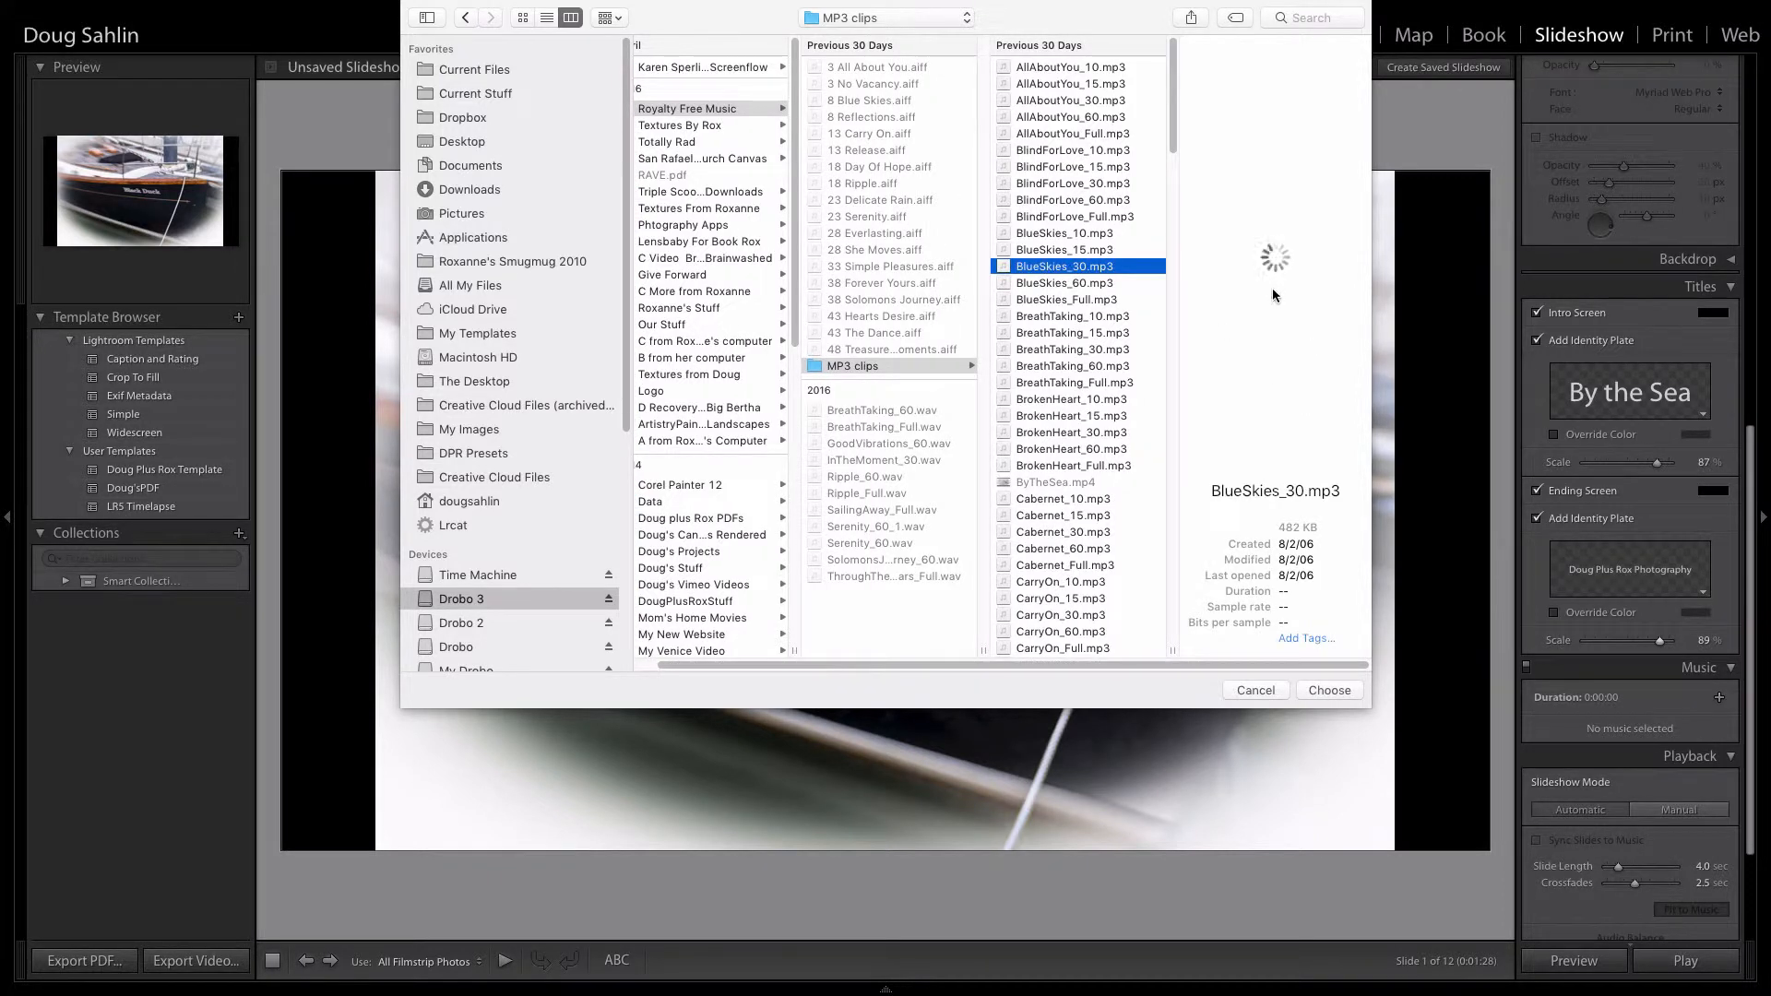
pyautogui.click(1065, 284)
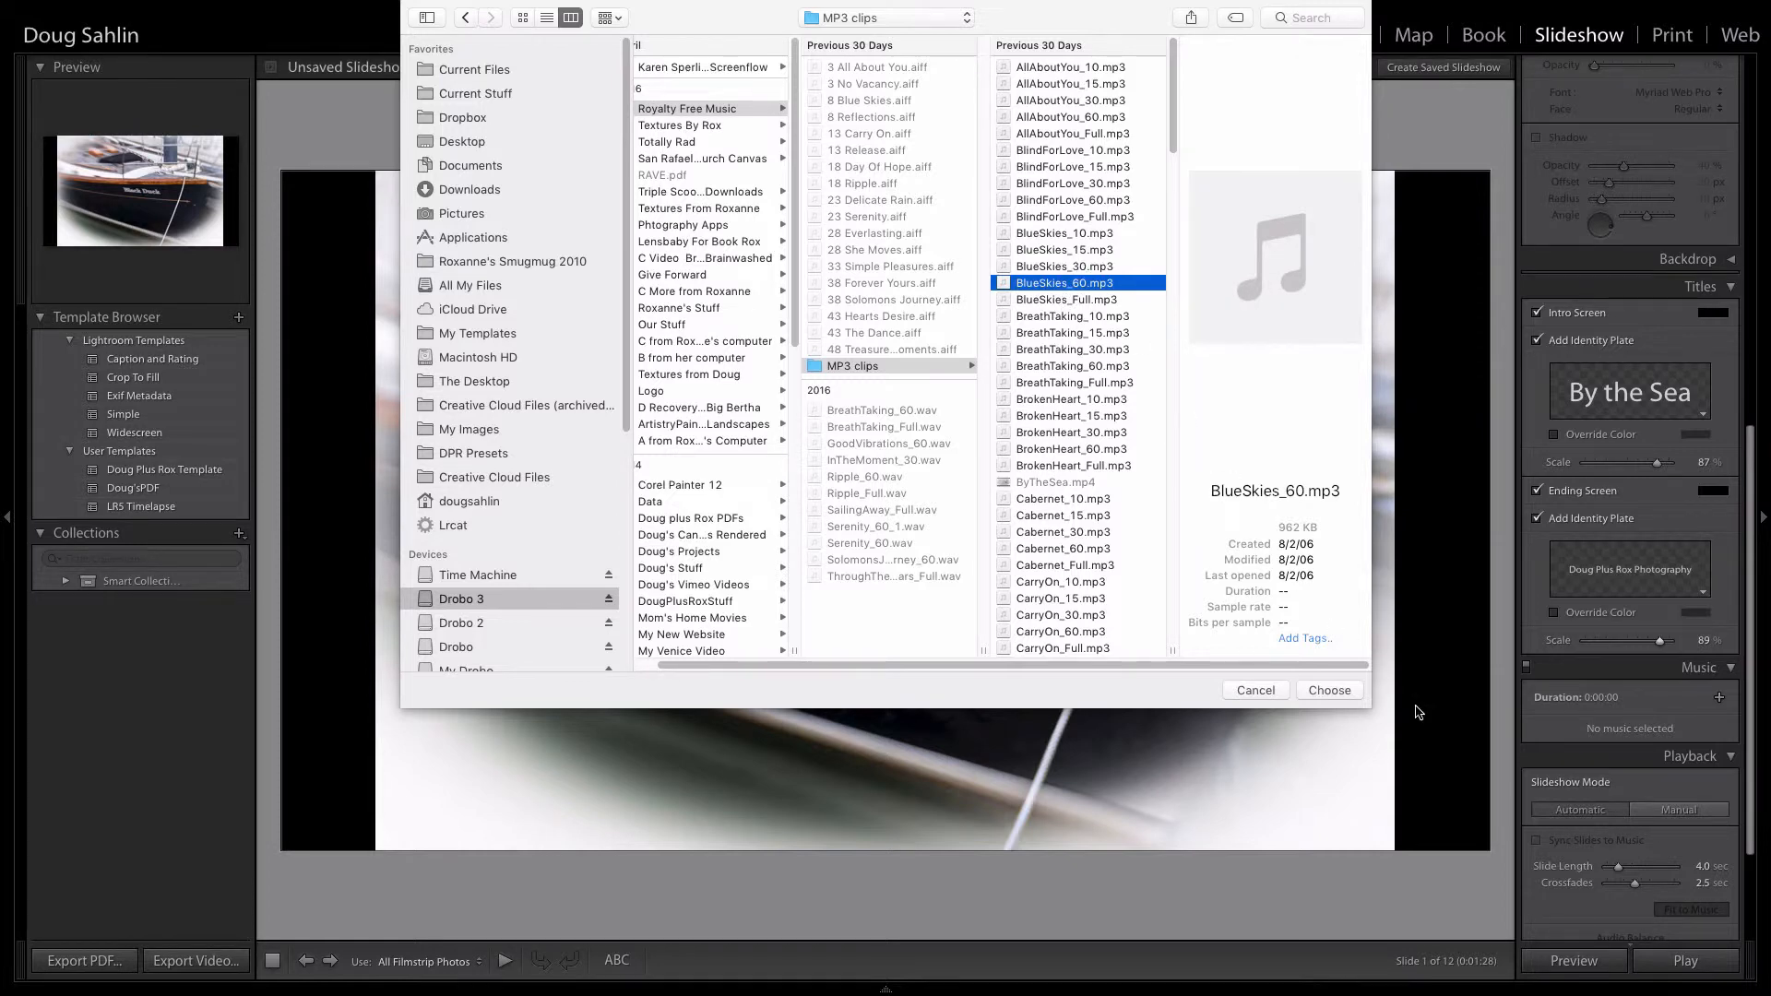
pyautogui.click(1327, 690)
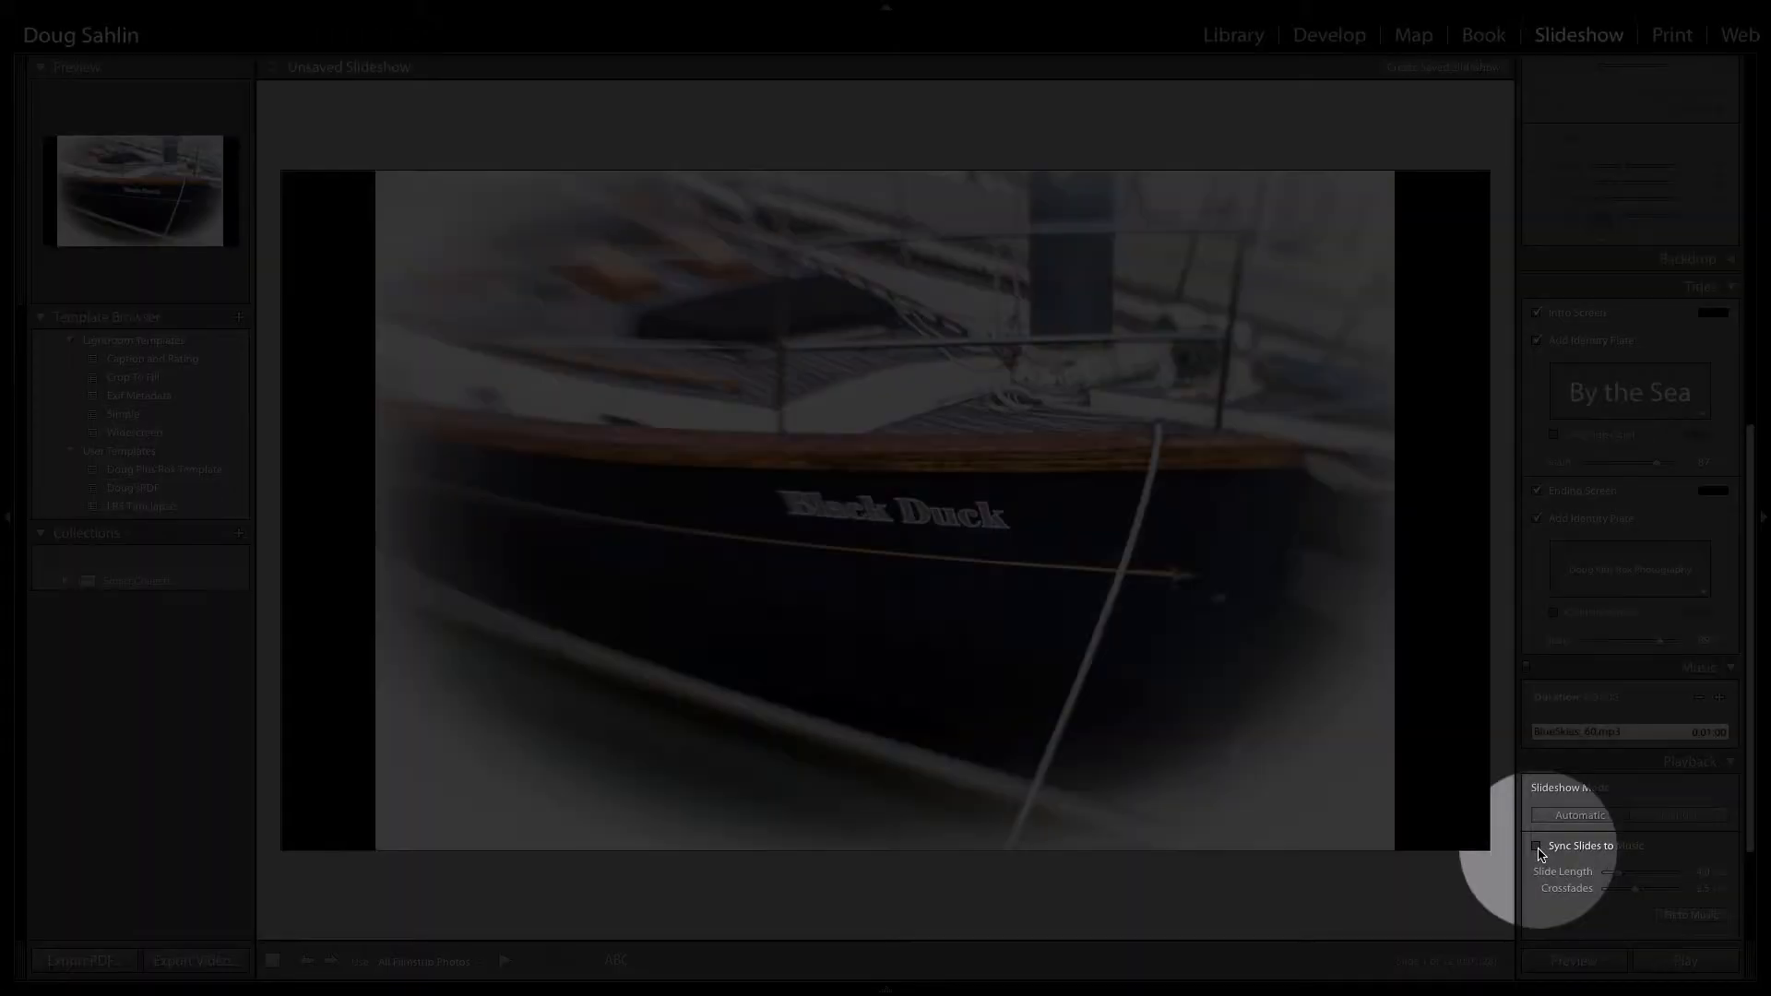
# Step: Sync the slides to the music and enable Pan and Zoom for the slideshow playback
pyautogui.click(1540, 849)
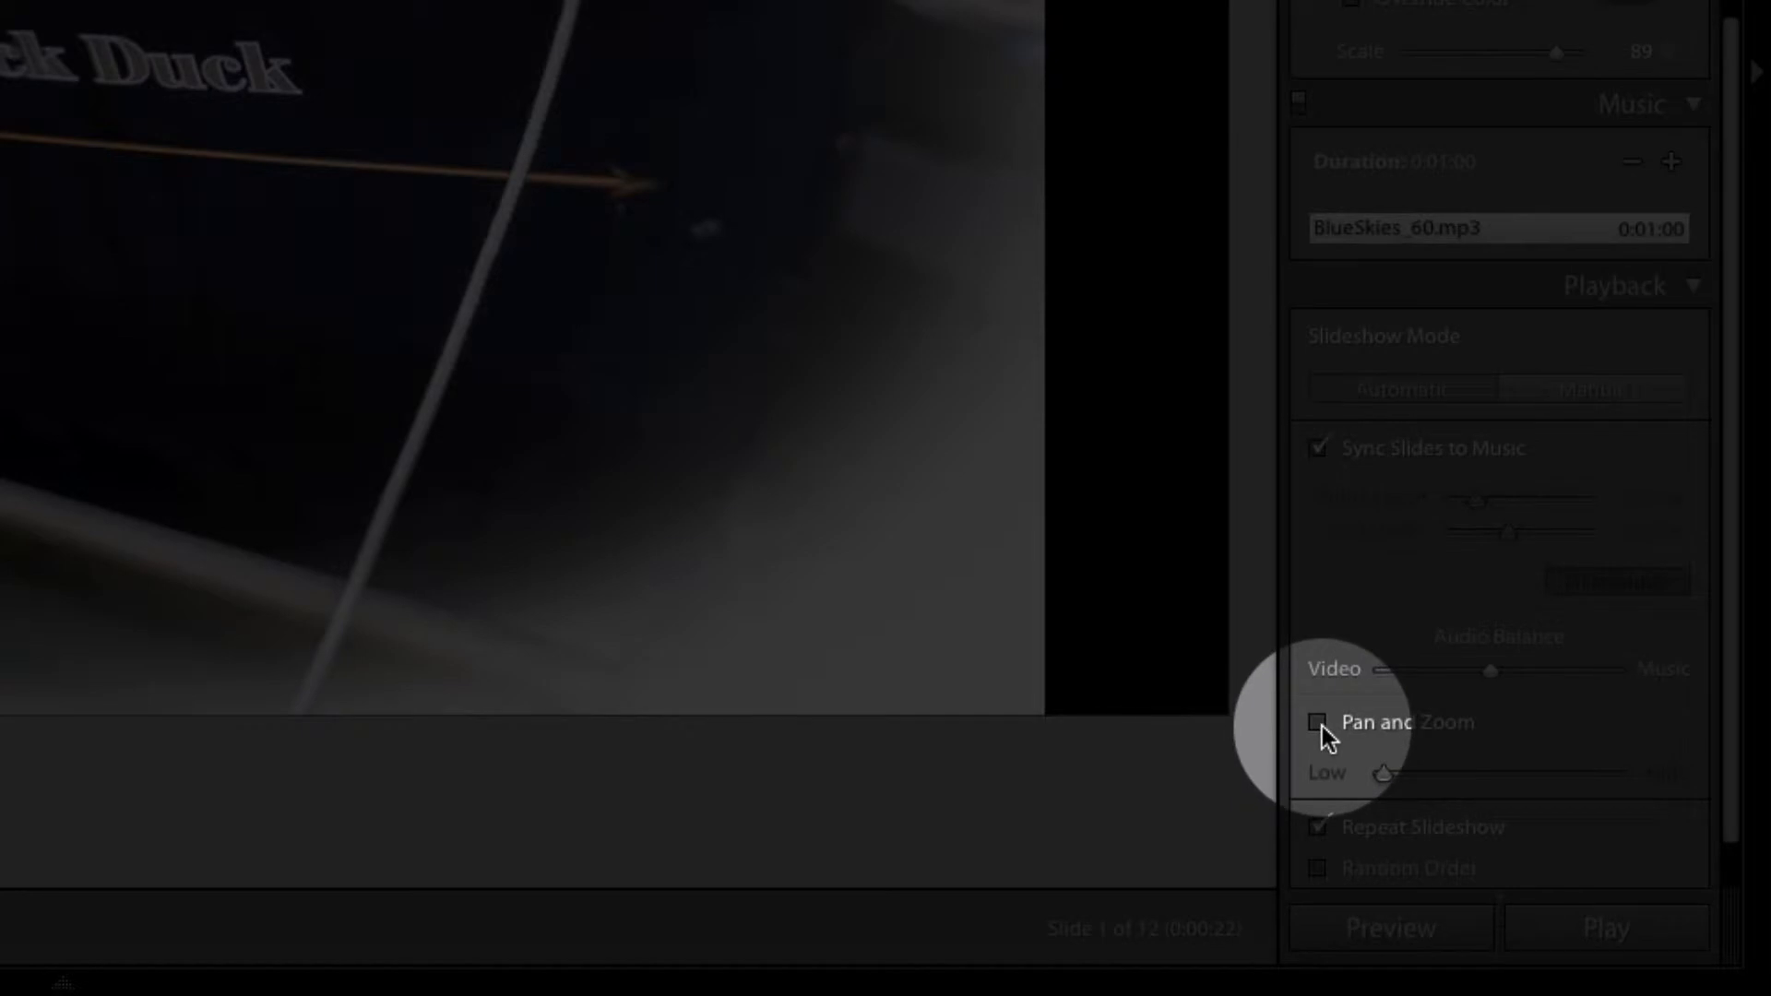
pyautogui.click(1321, 727)
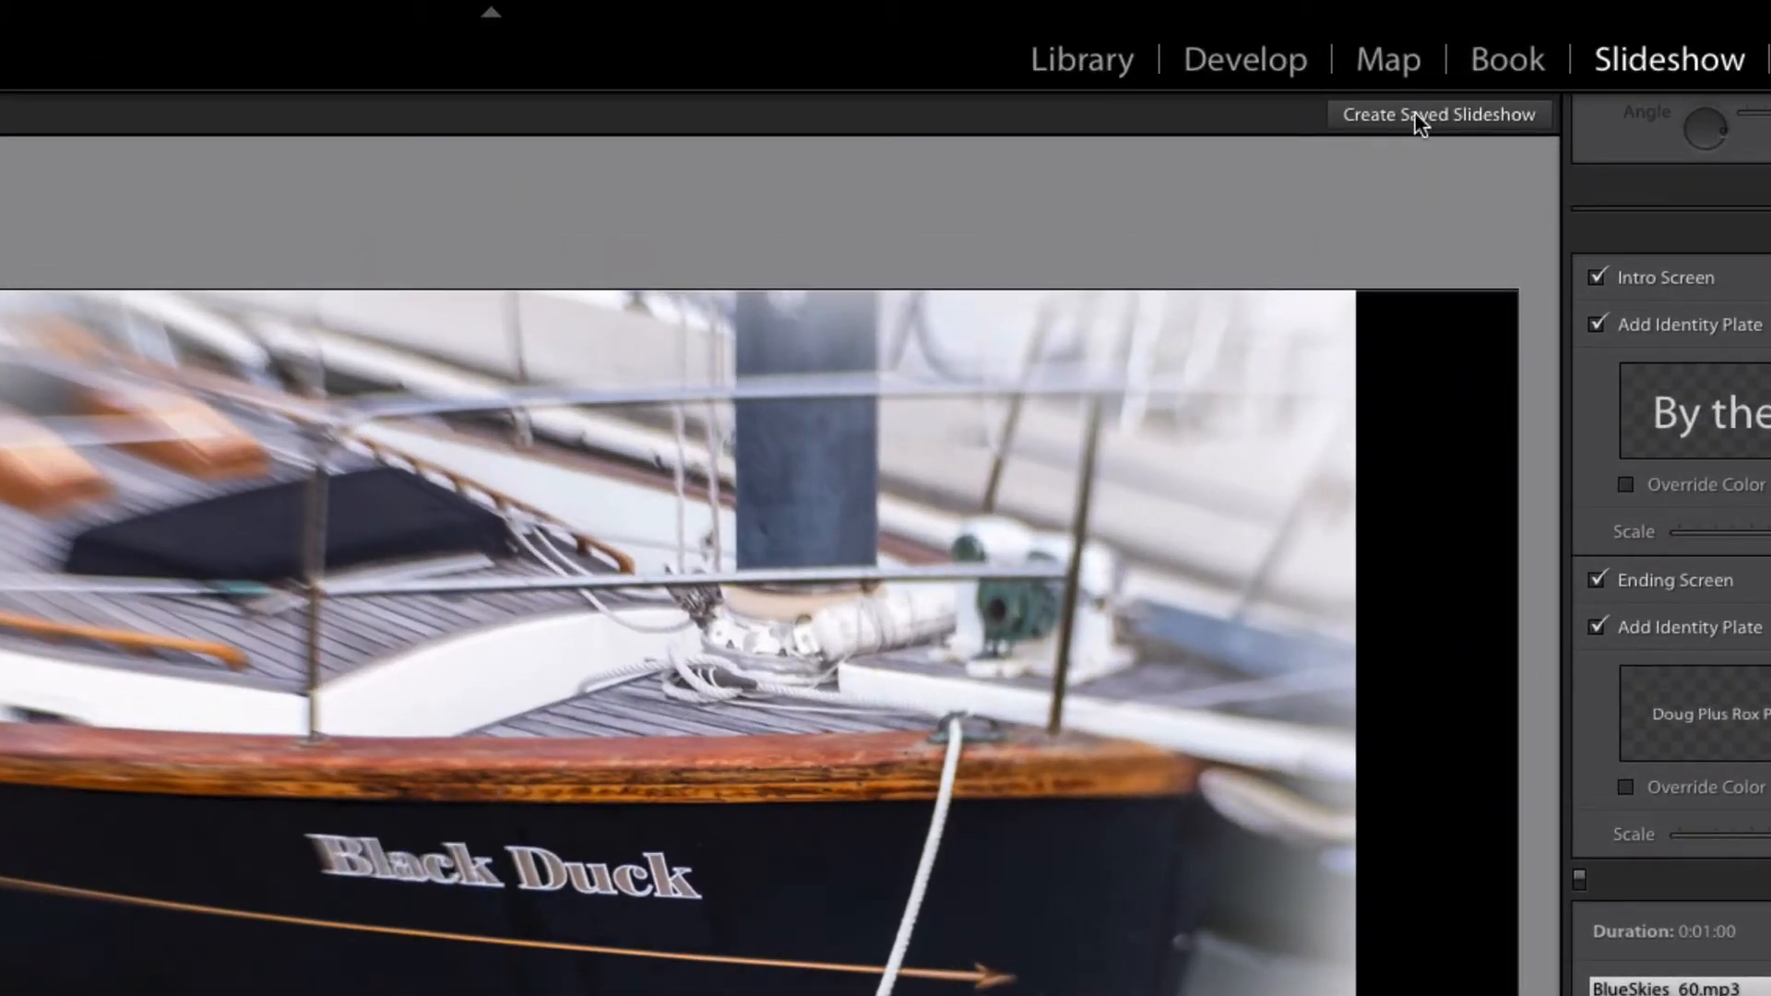
# Step: Create a saved slideshow named "By the Sea"
pyautogui.click(1414, 113)
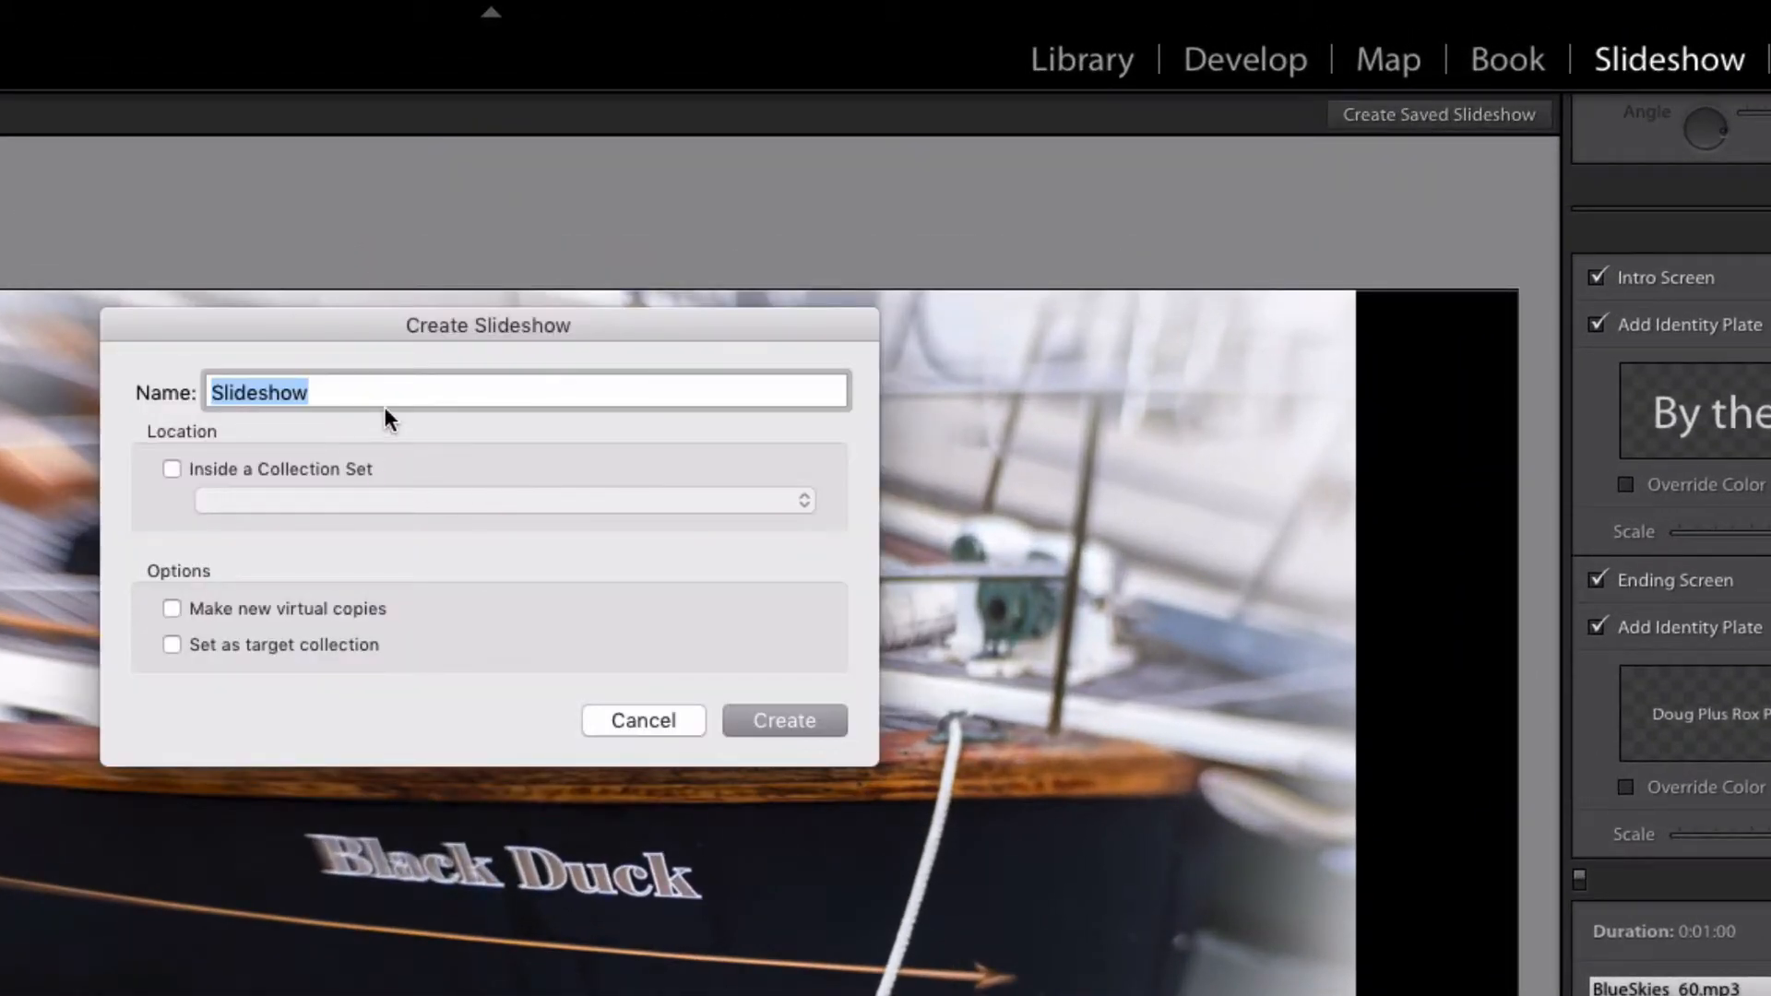
pyautogui.write('By t')
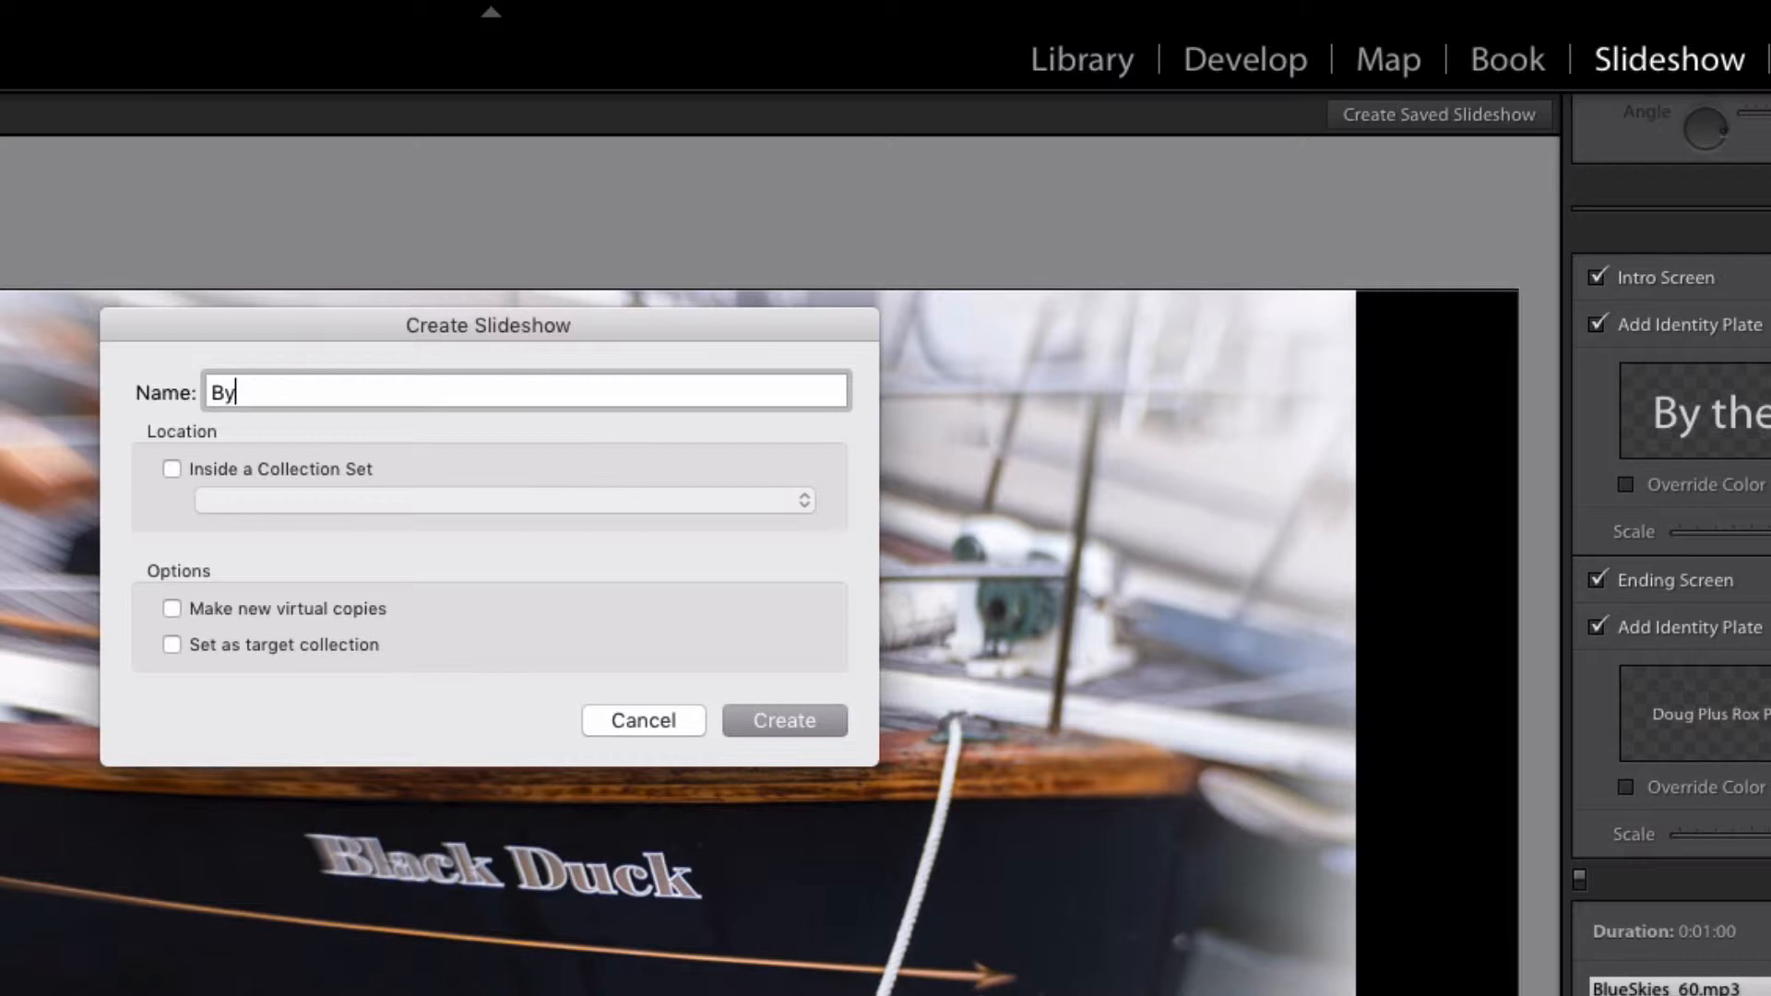
pyautogui.write('he Sea')
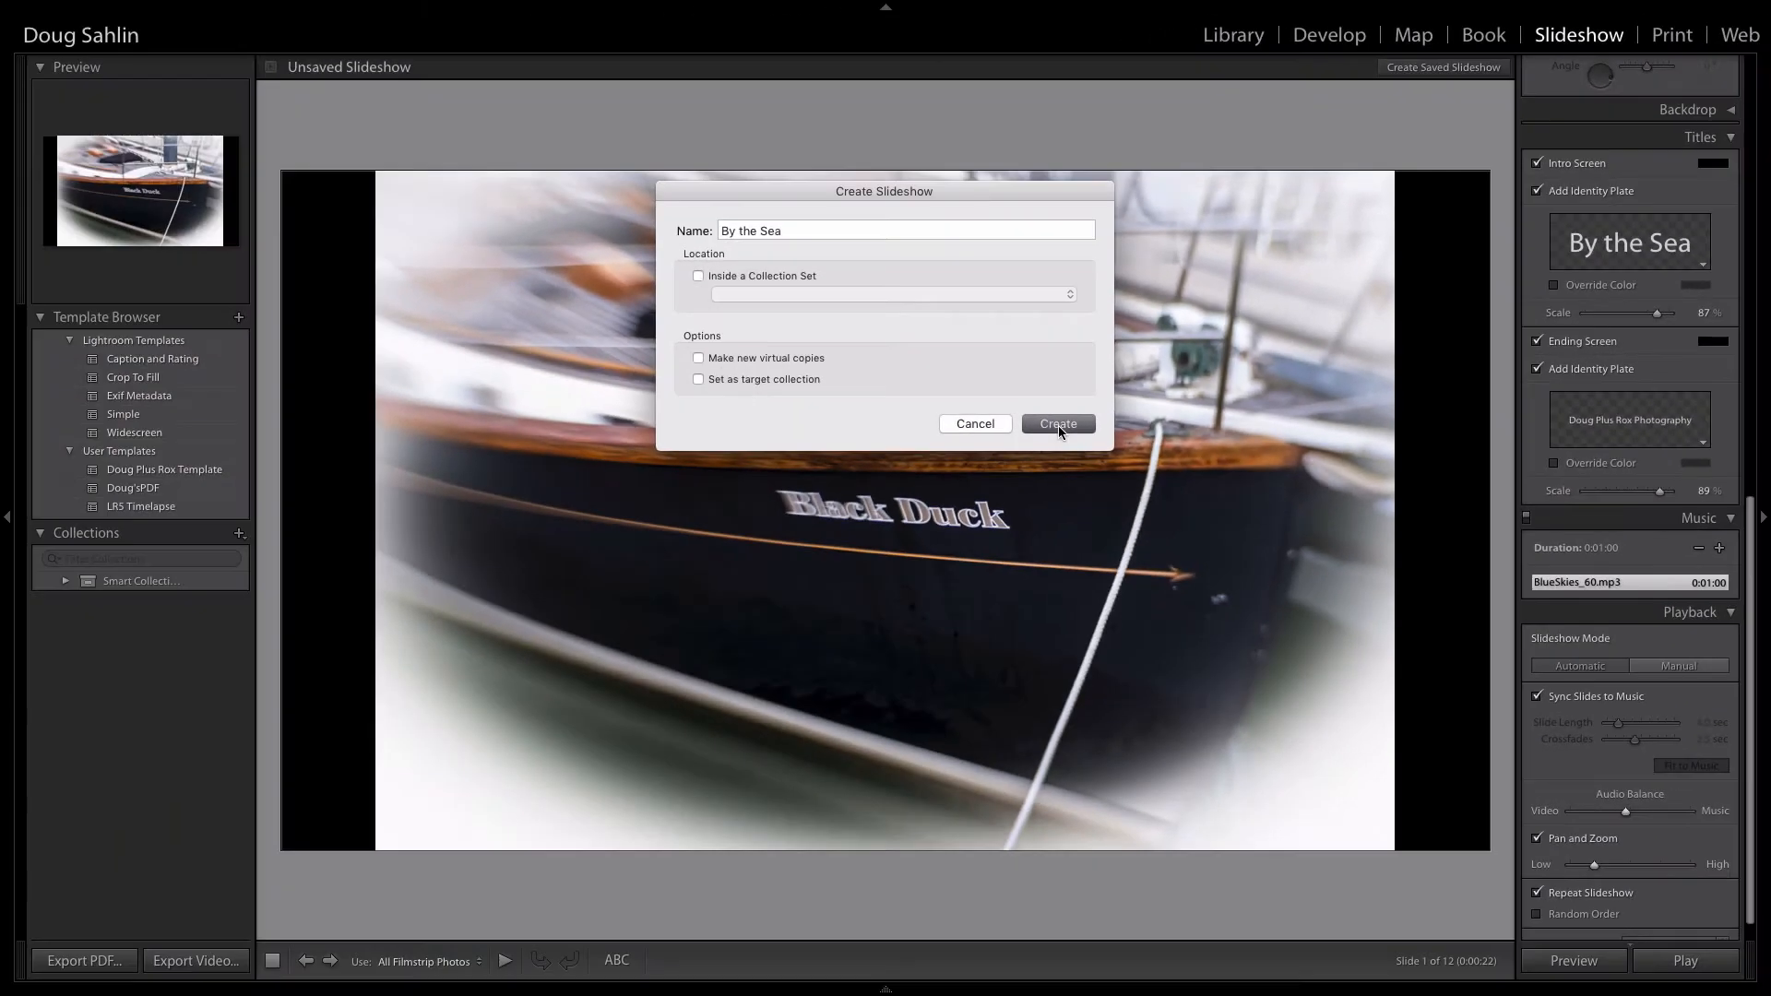
pyautogui.click(784, 720)
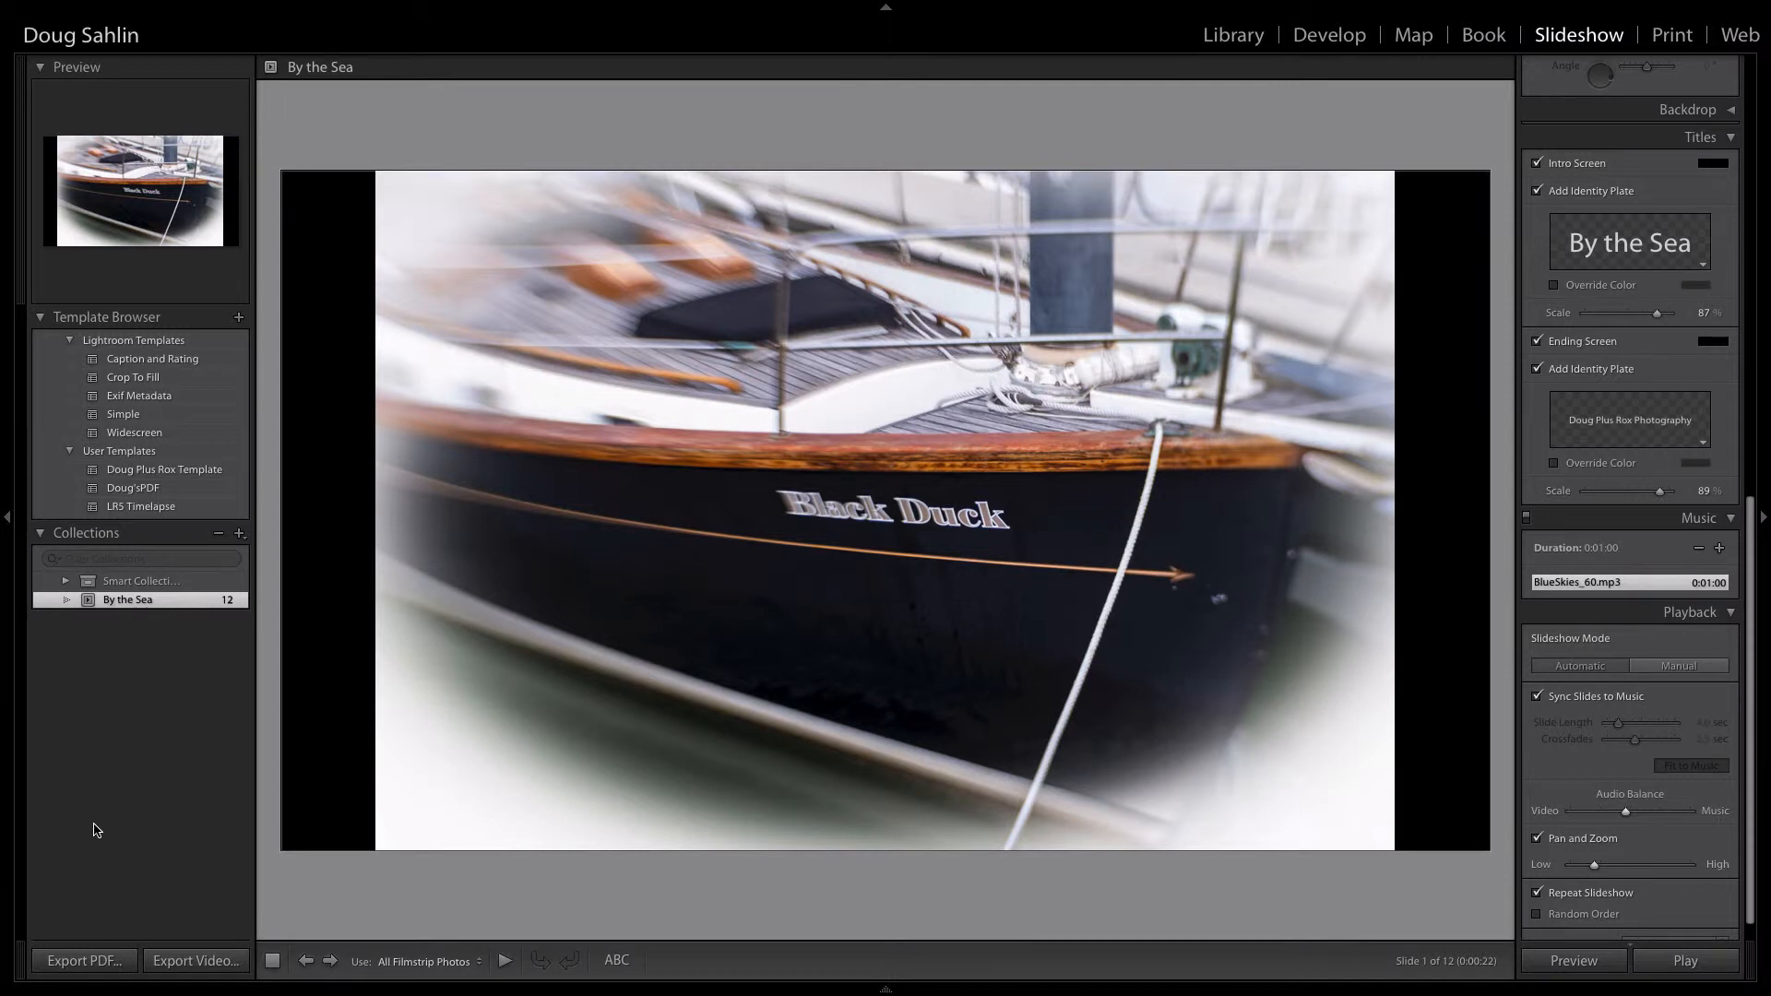
pyautogui.click(83, 962)
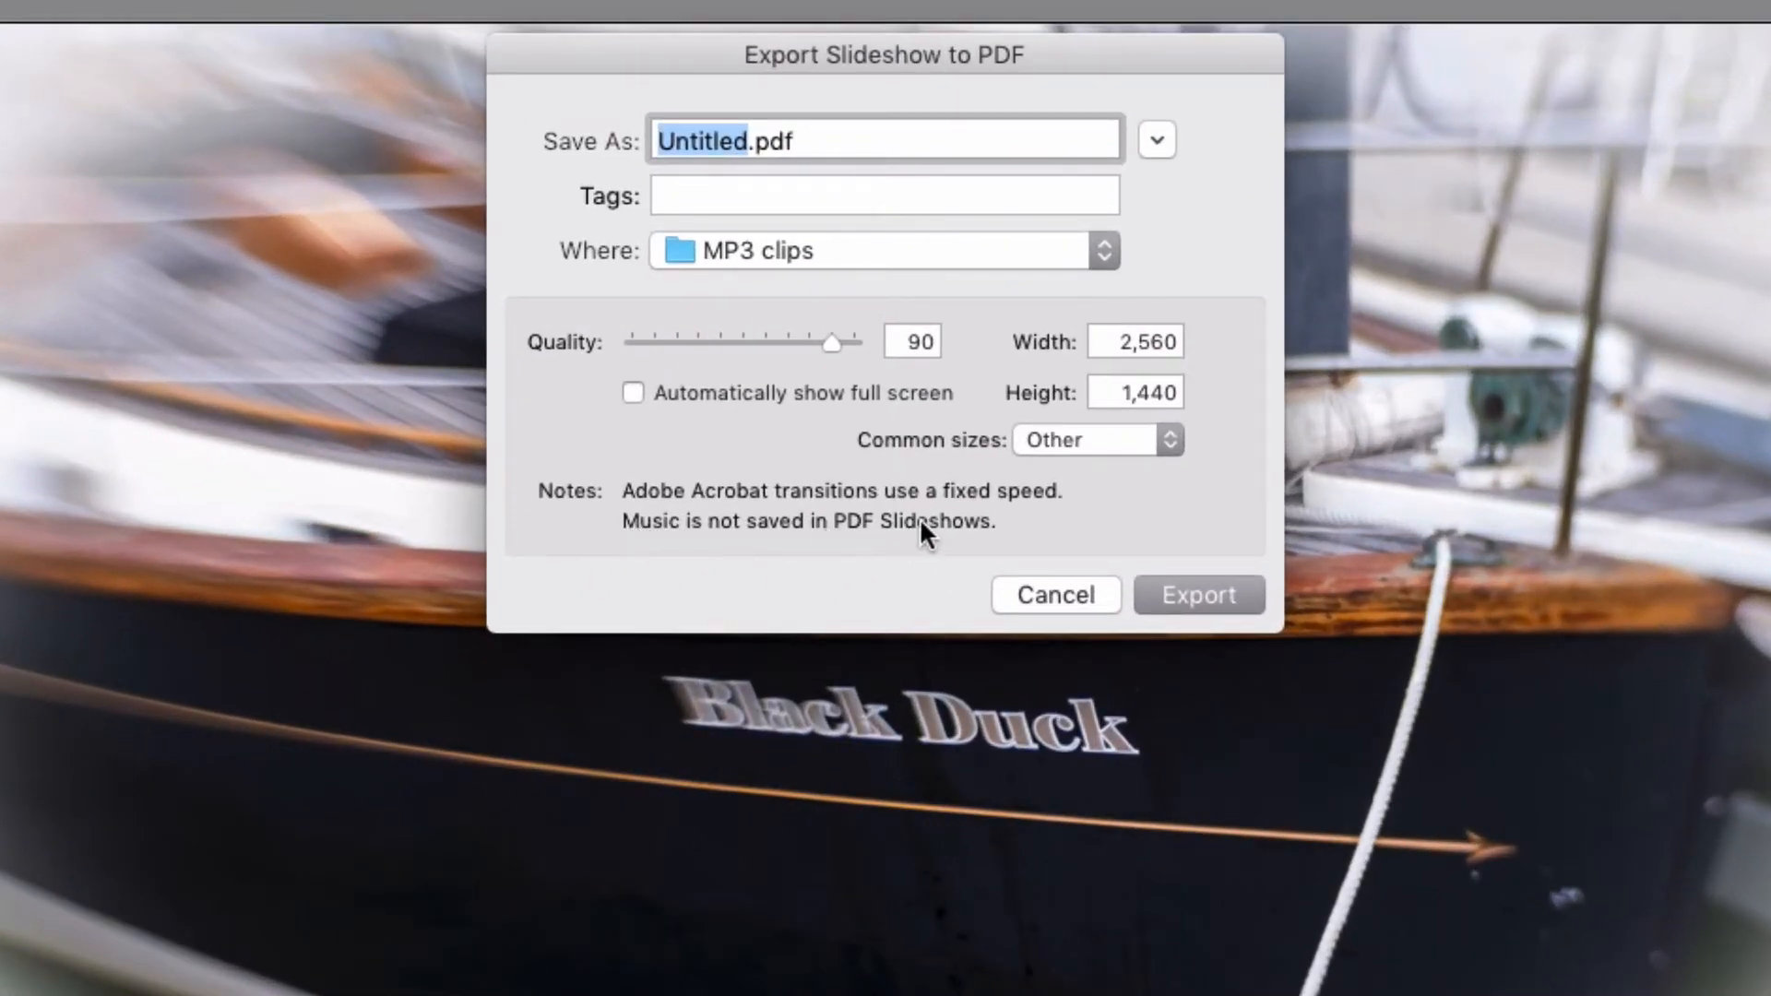
pyautogui.click(1061, 593)
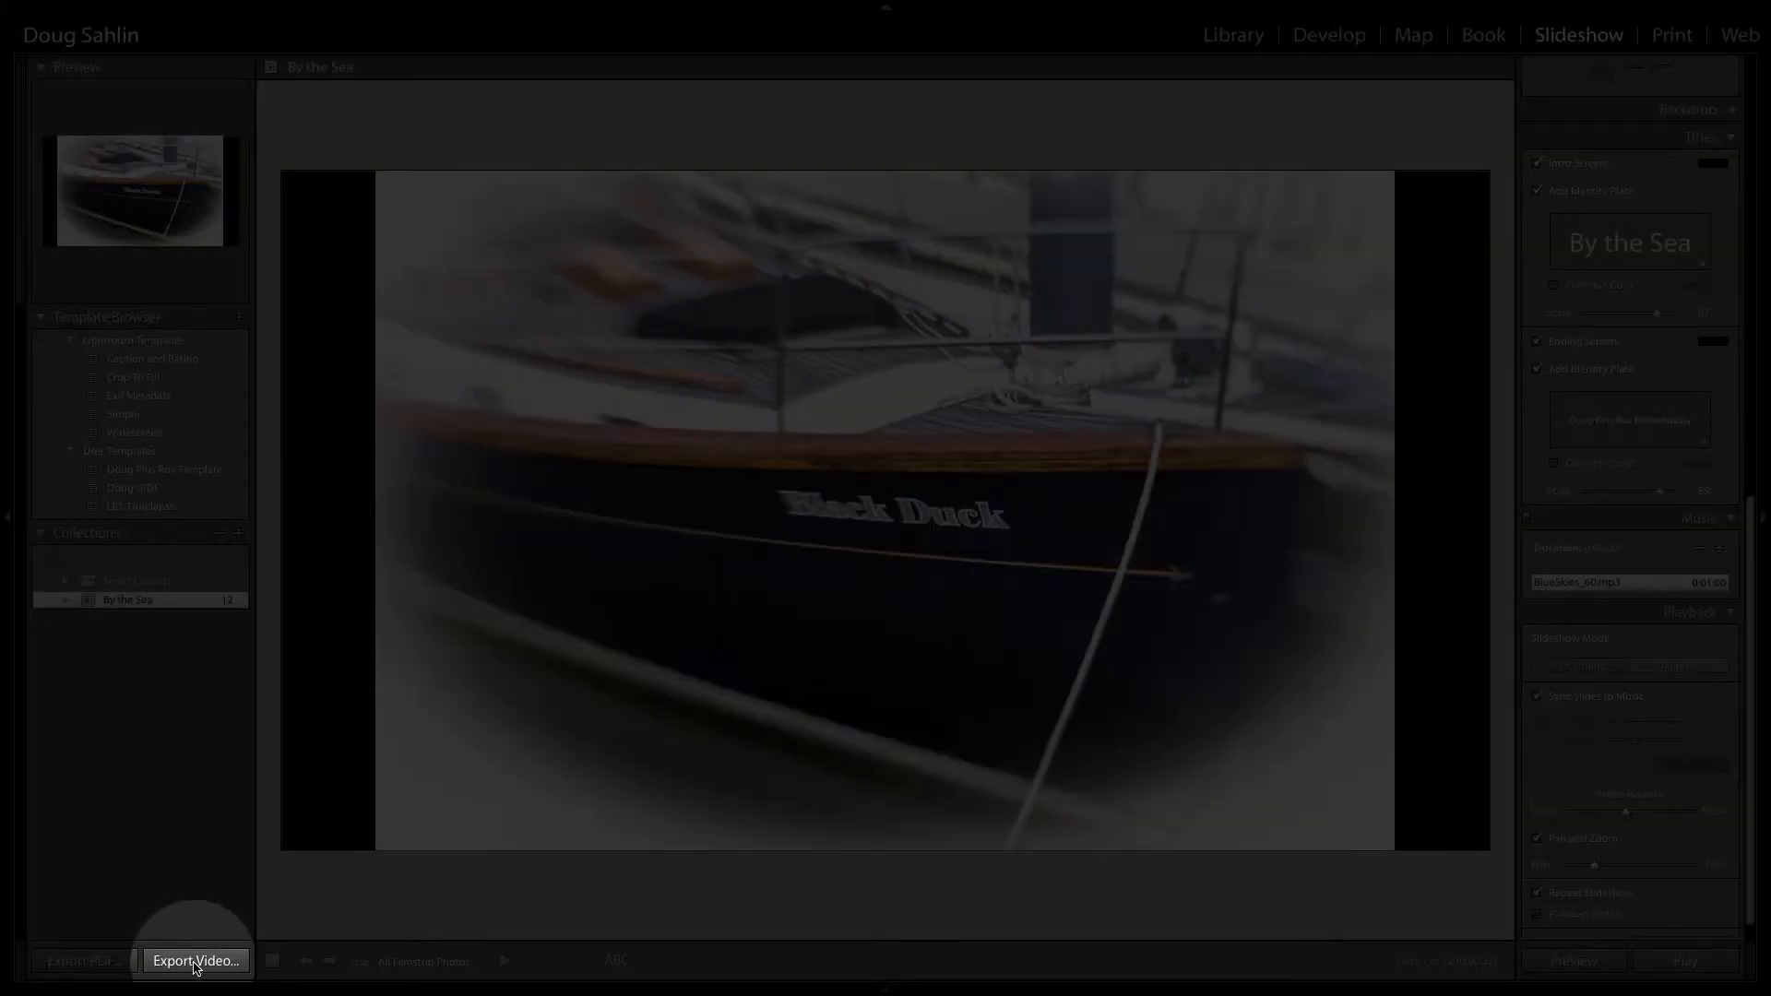
pyautogui.click(194, 961)
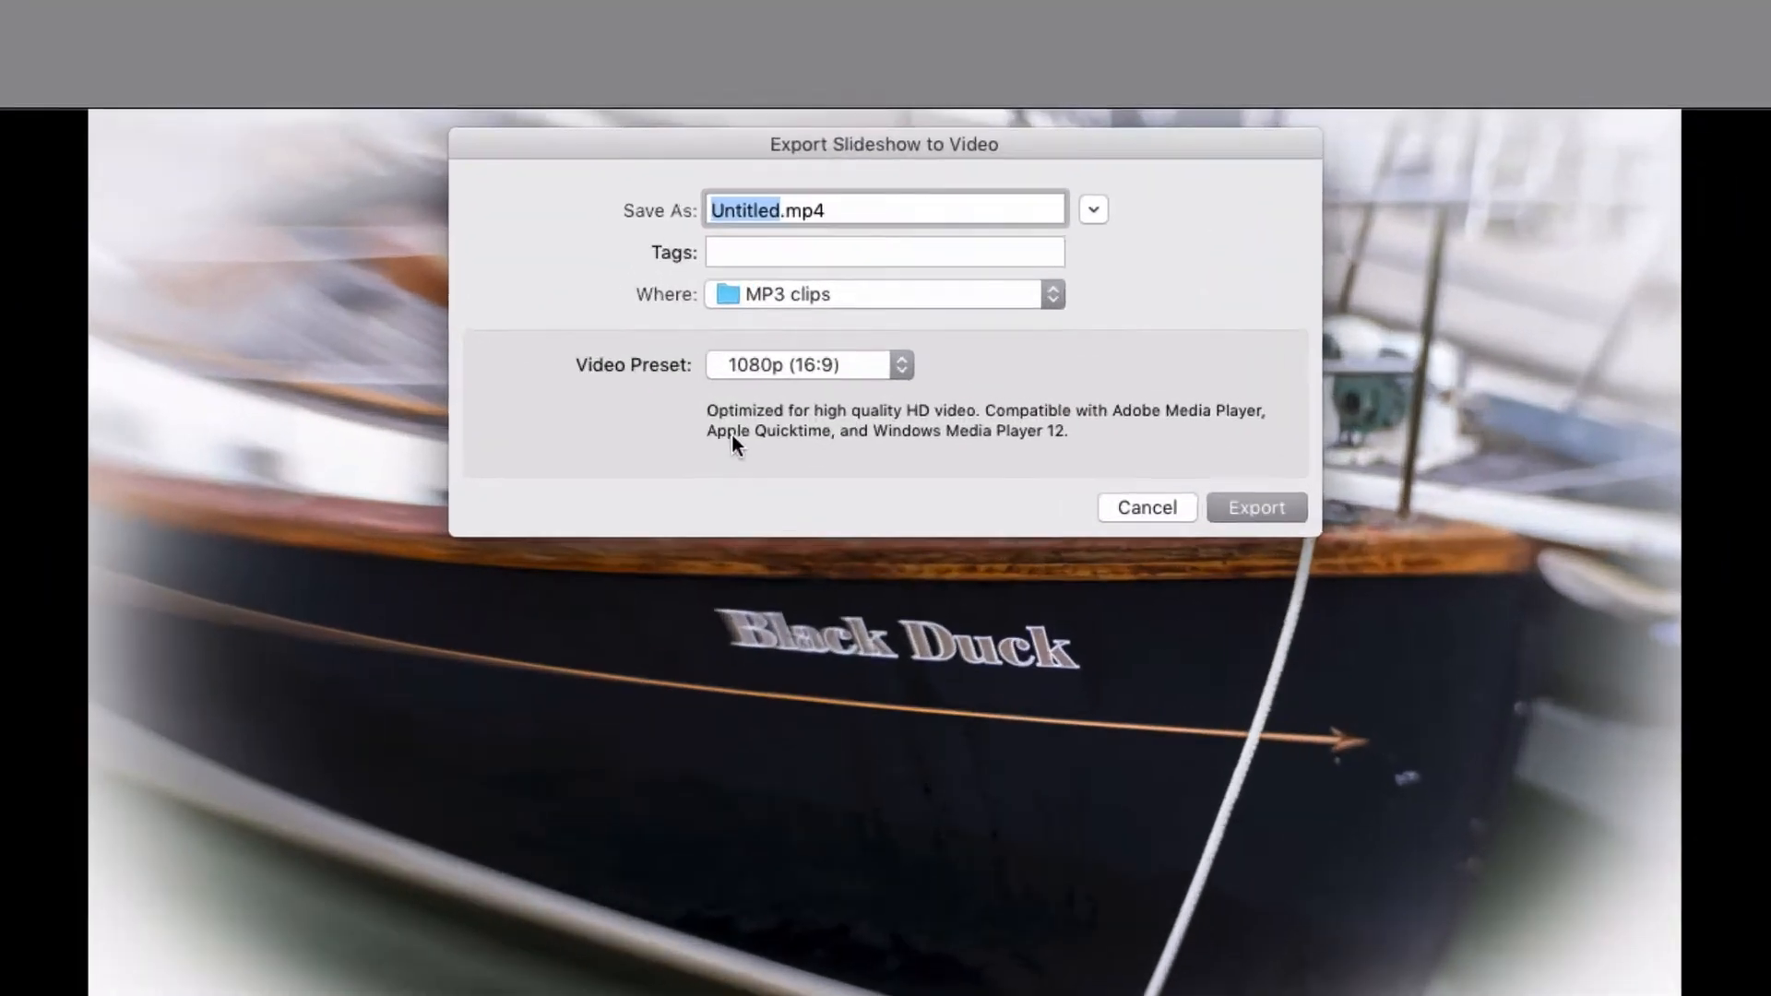
pyautogui.write('By')
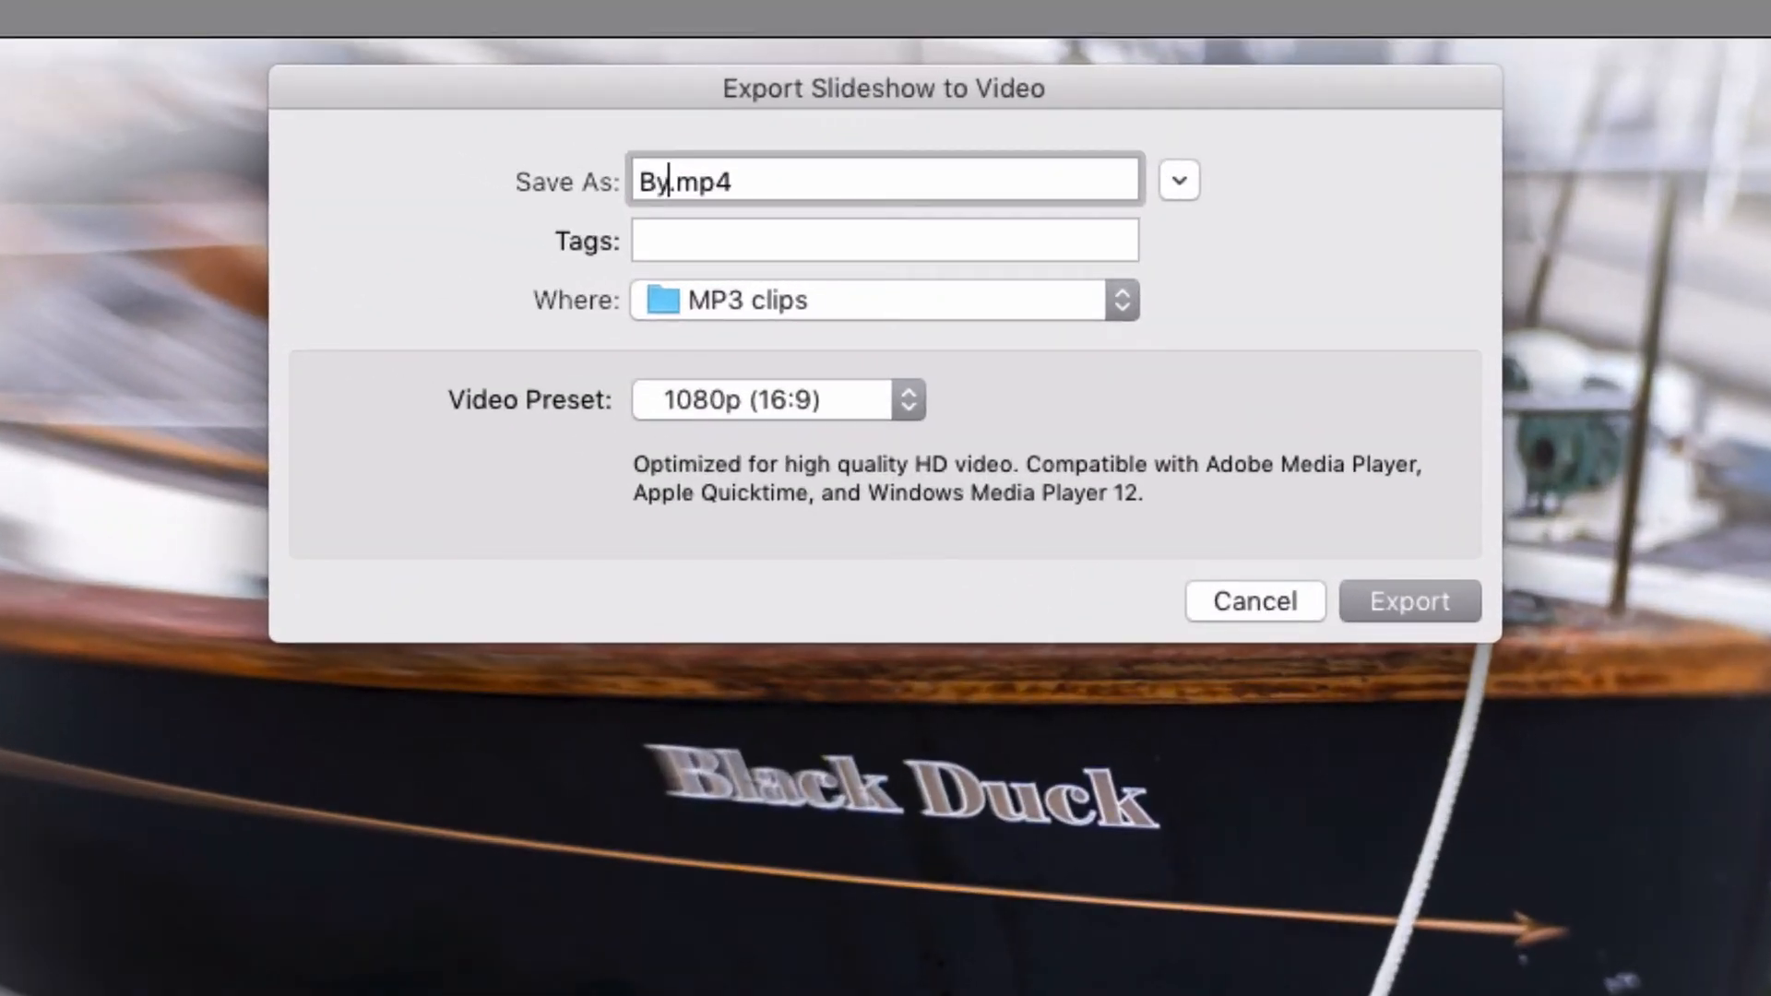
pyautogui.write('TheSea')
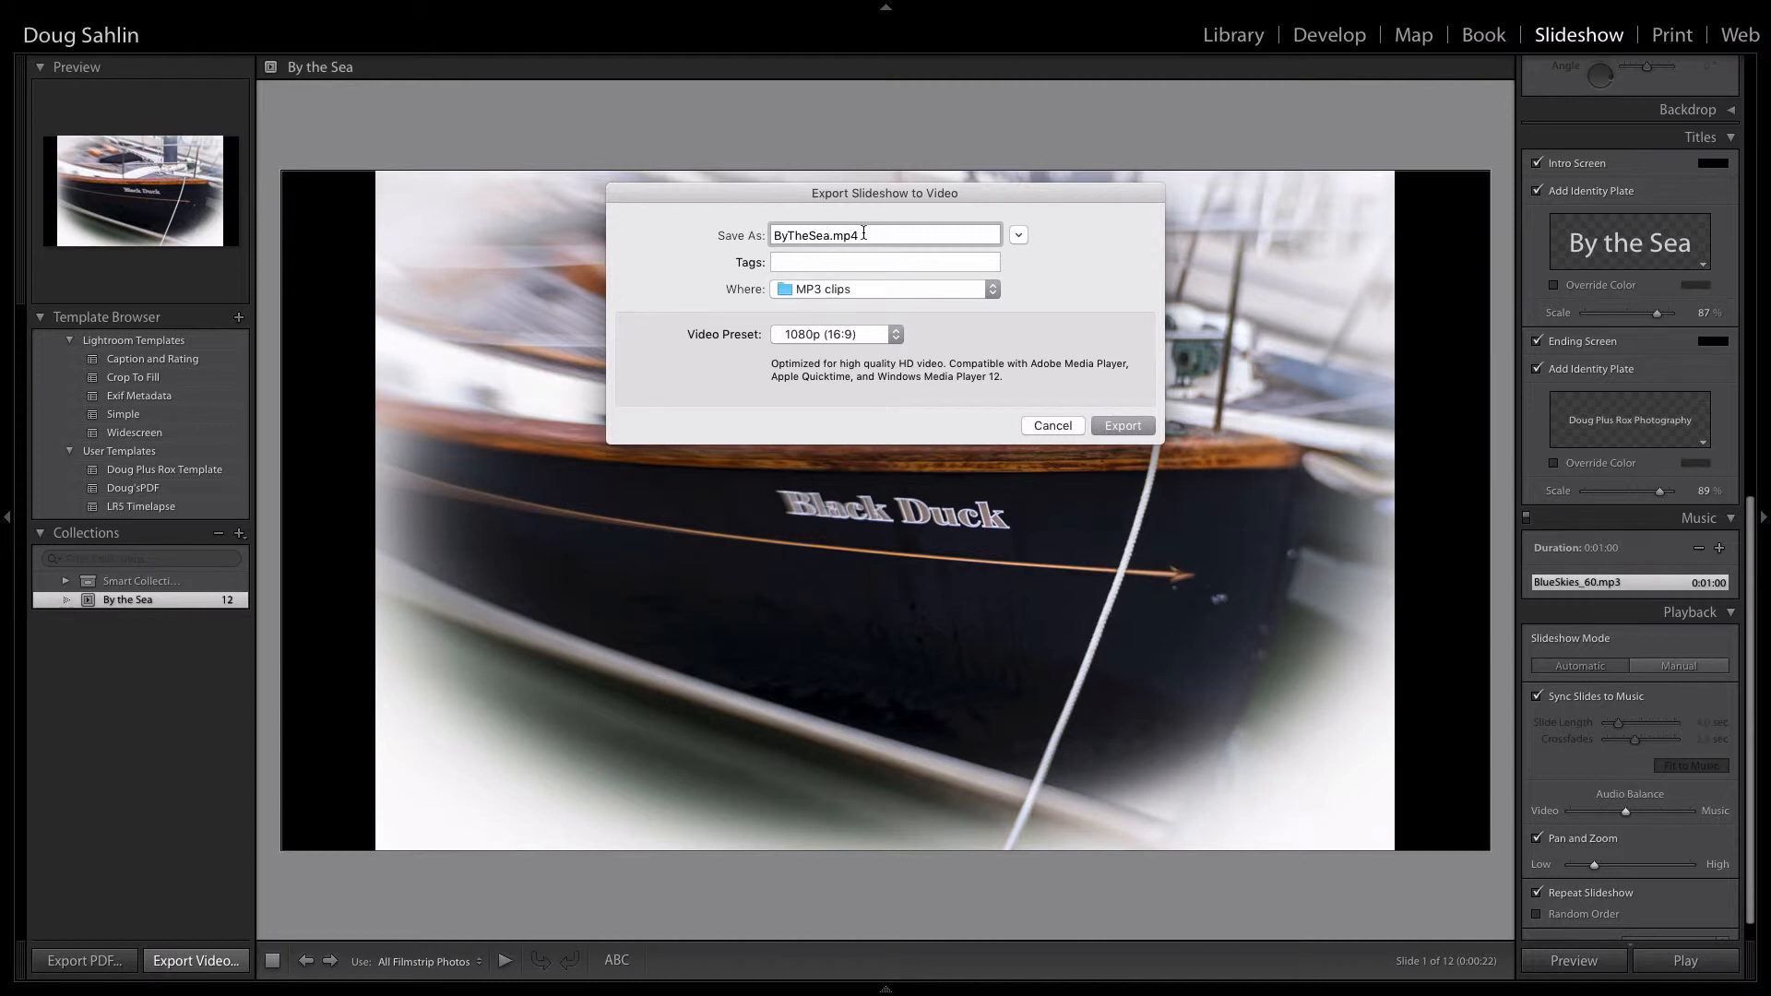
pyautogui.click(1040, 427)
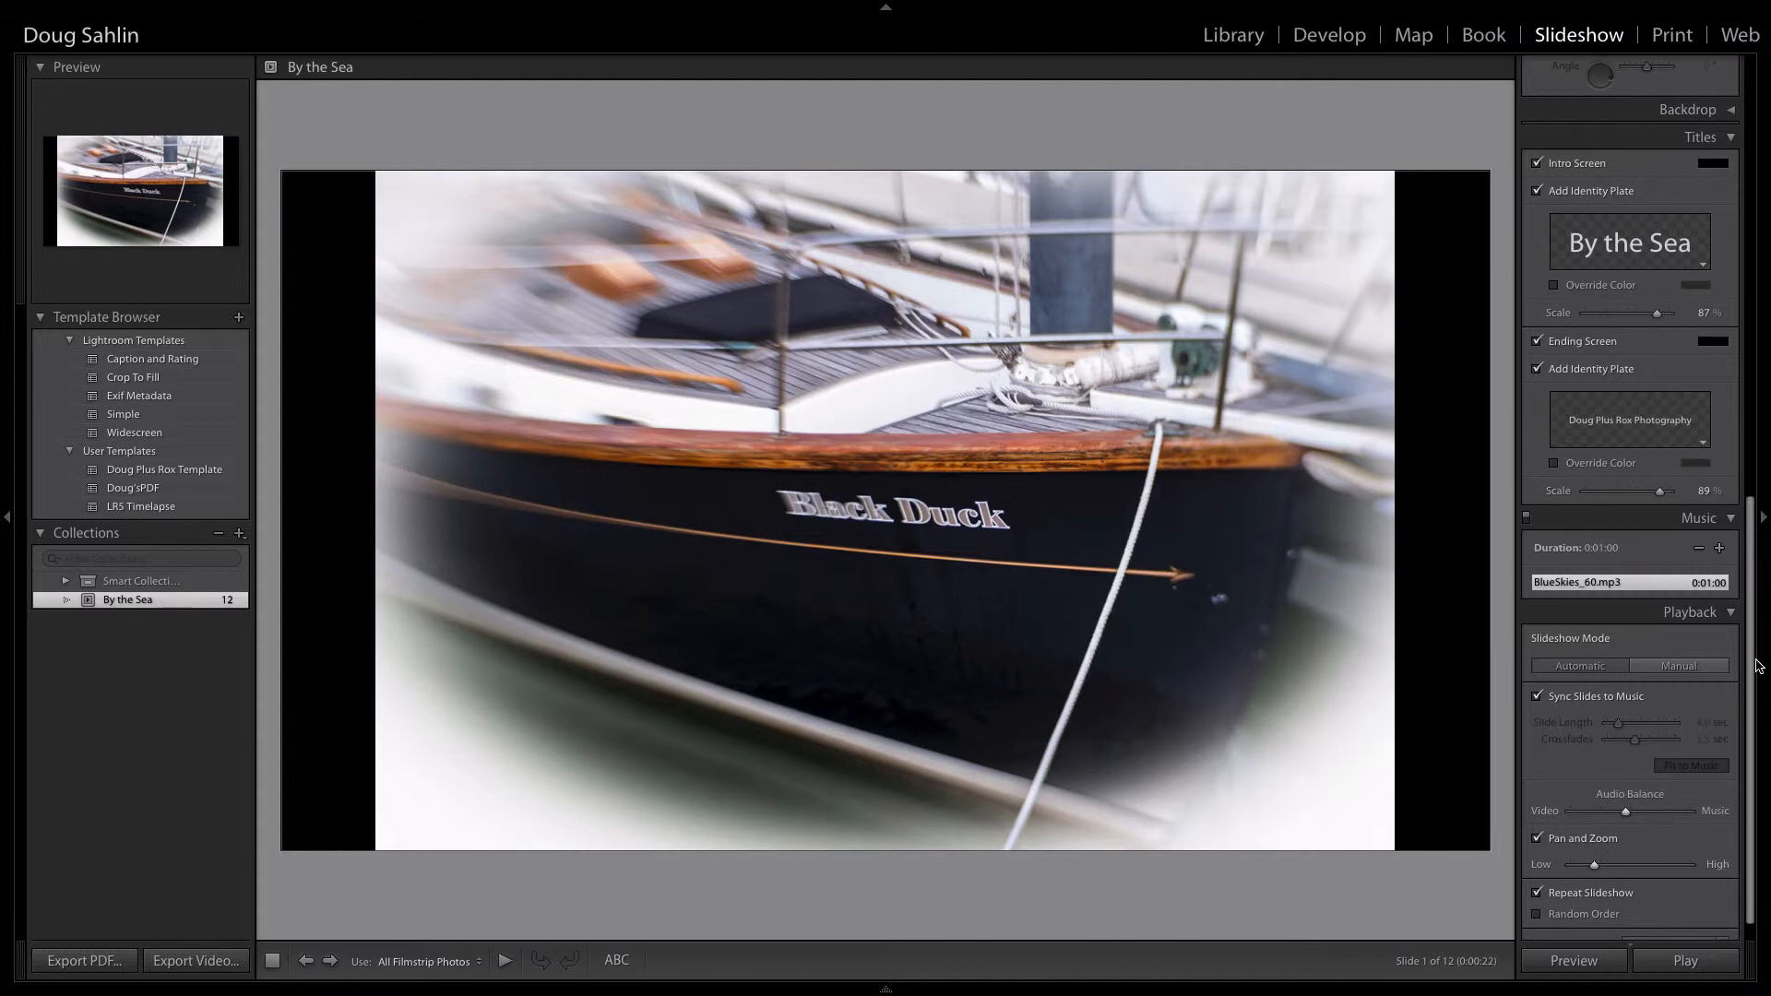
# Step: Set the slideshow's playback quality to High
pyautogui.scroll(-2, 1751, 676)
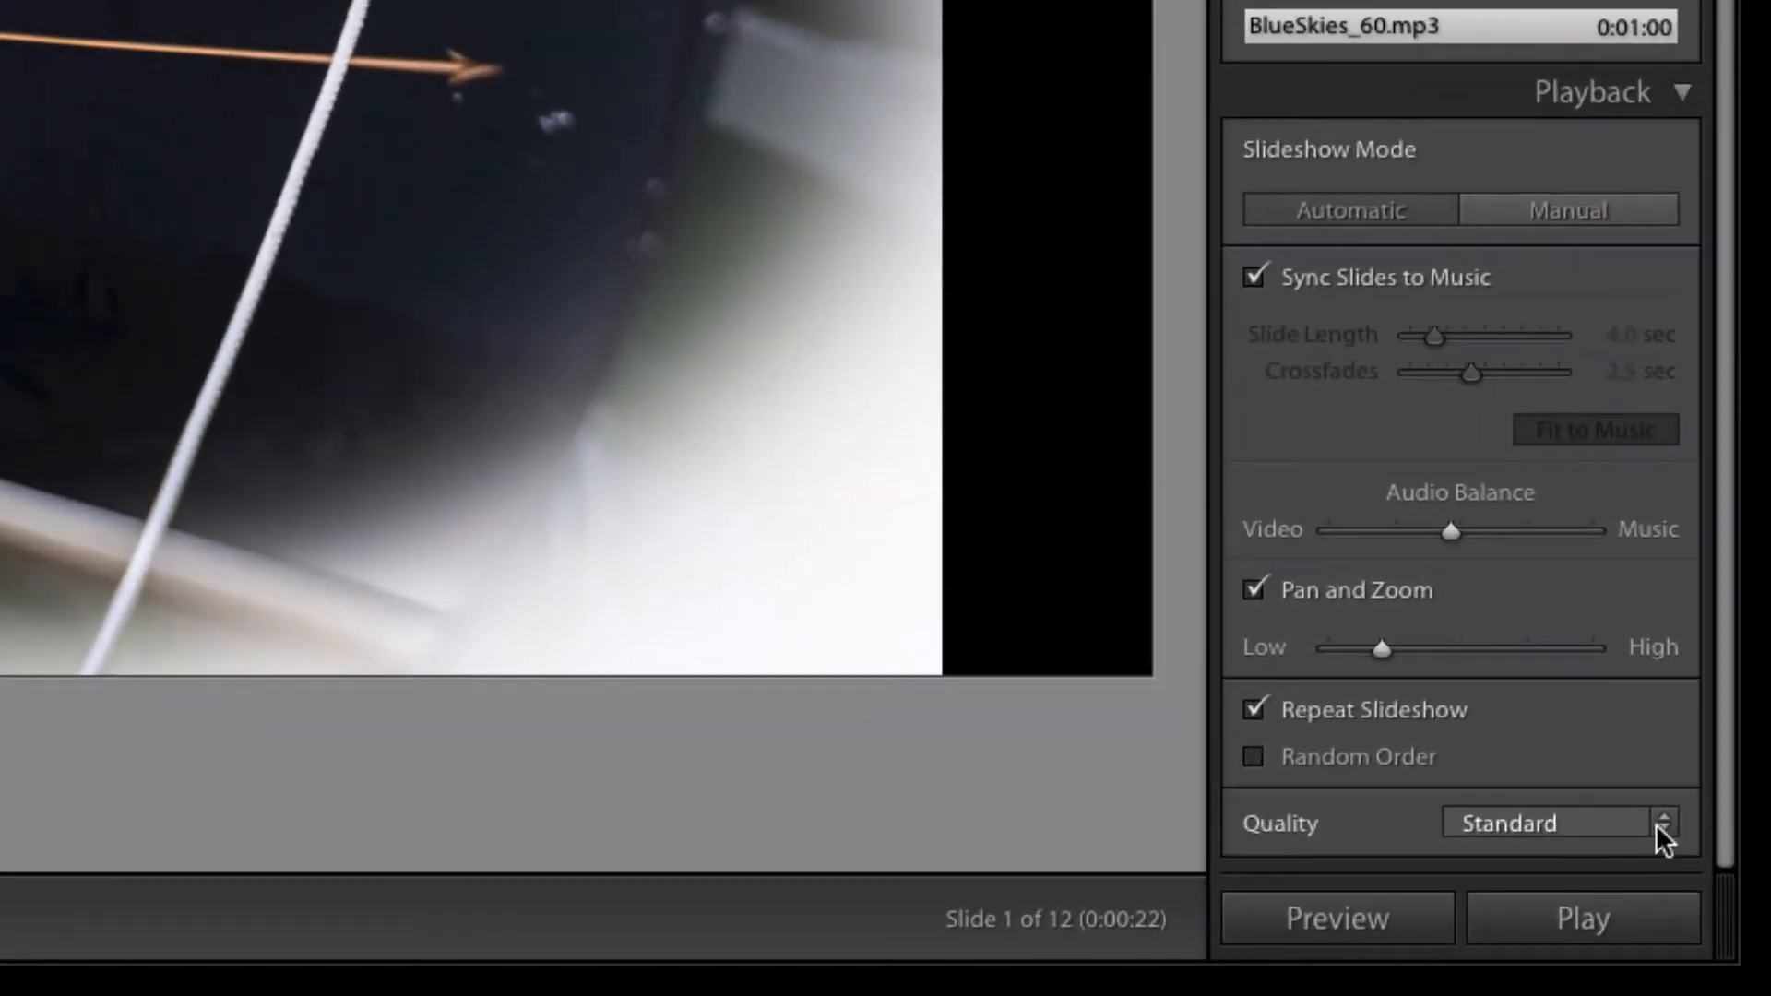
pyautogui.click(1662, 824)
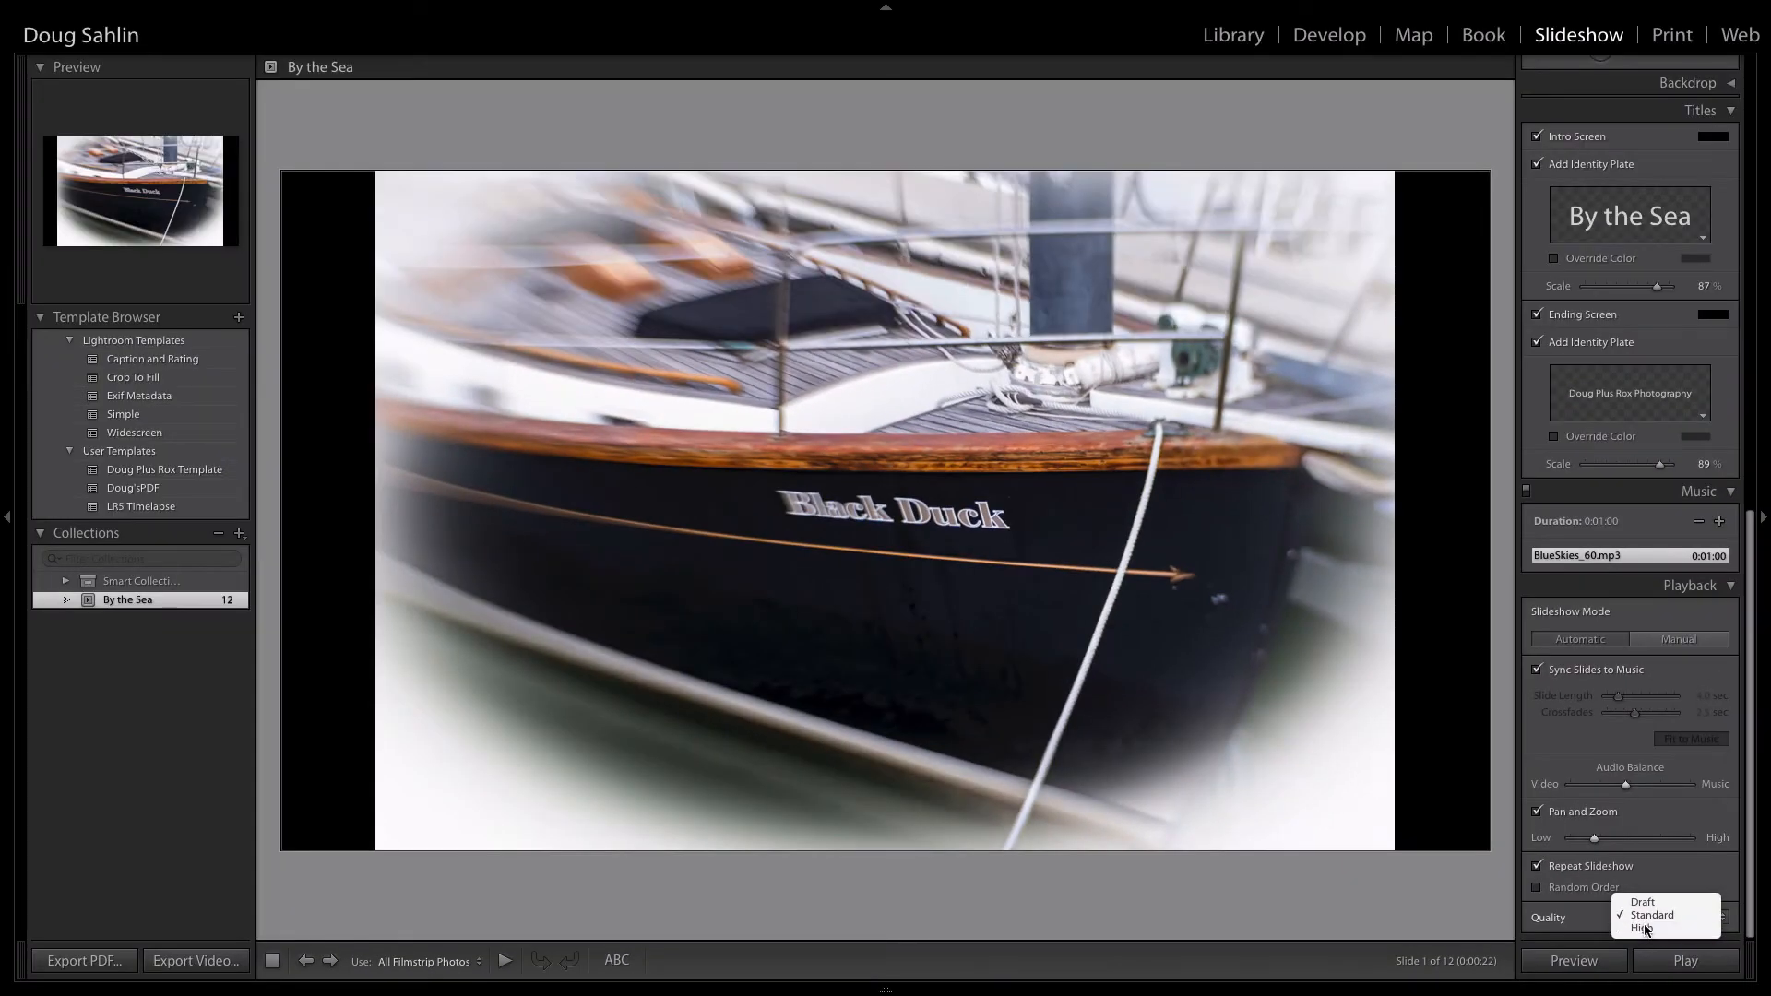
pyautogui.click(1491, 838)
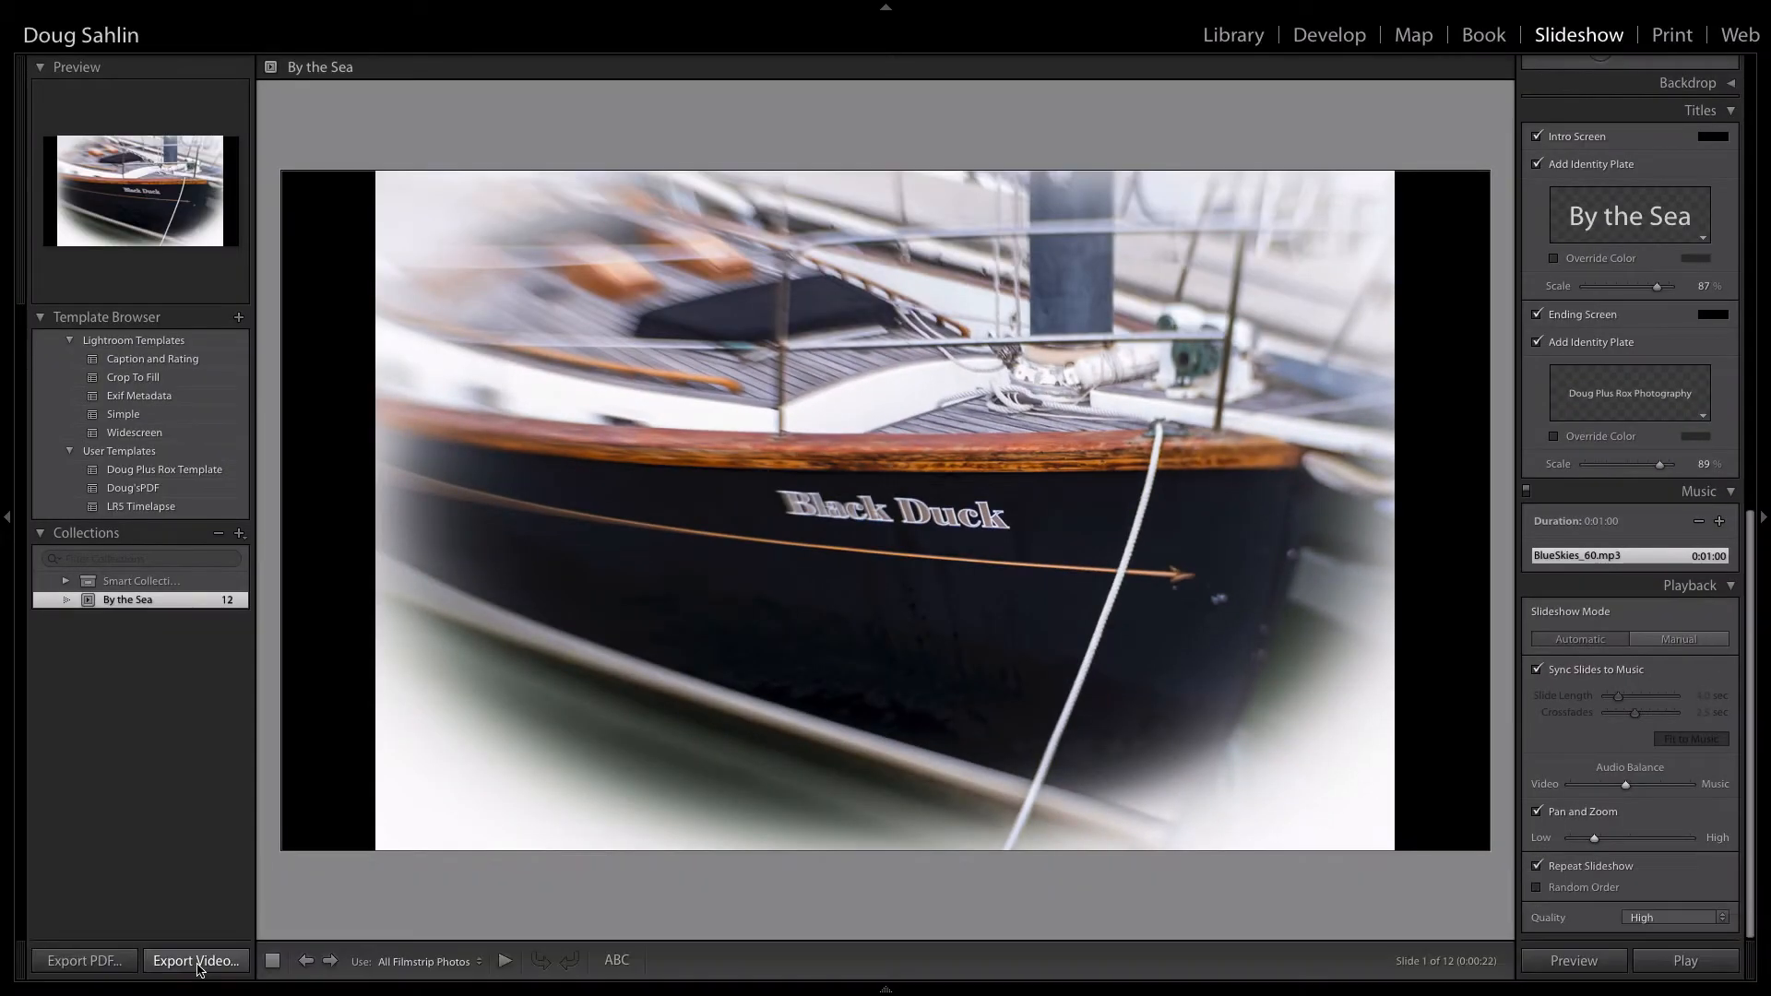
# Step: Export the slideshow as a video named ByTheSea.mp4 to the MP3 clips folder, using the 1080p (16:9) preset
pyautogui.click(195, 961)
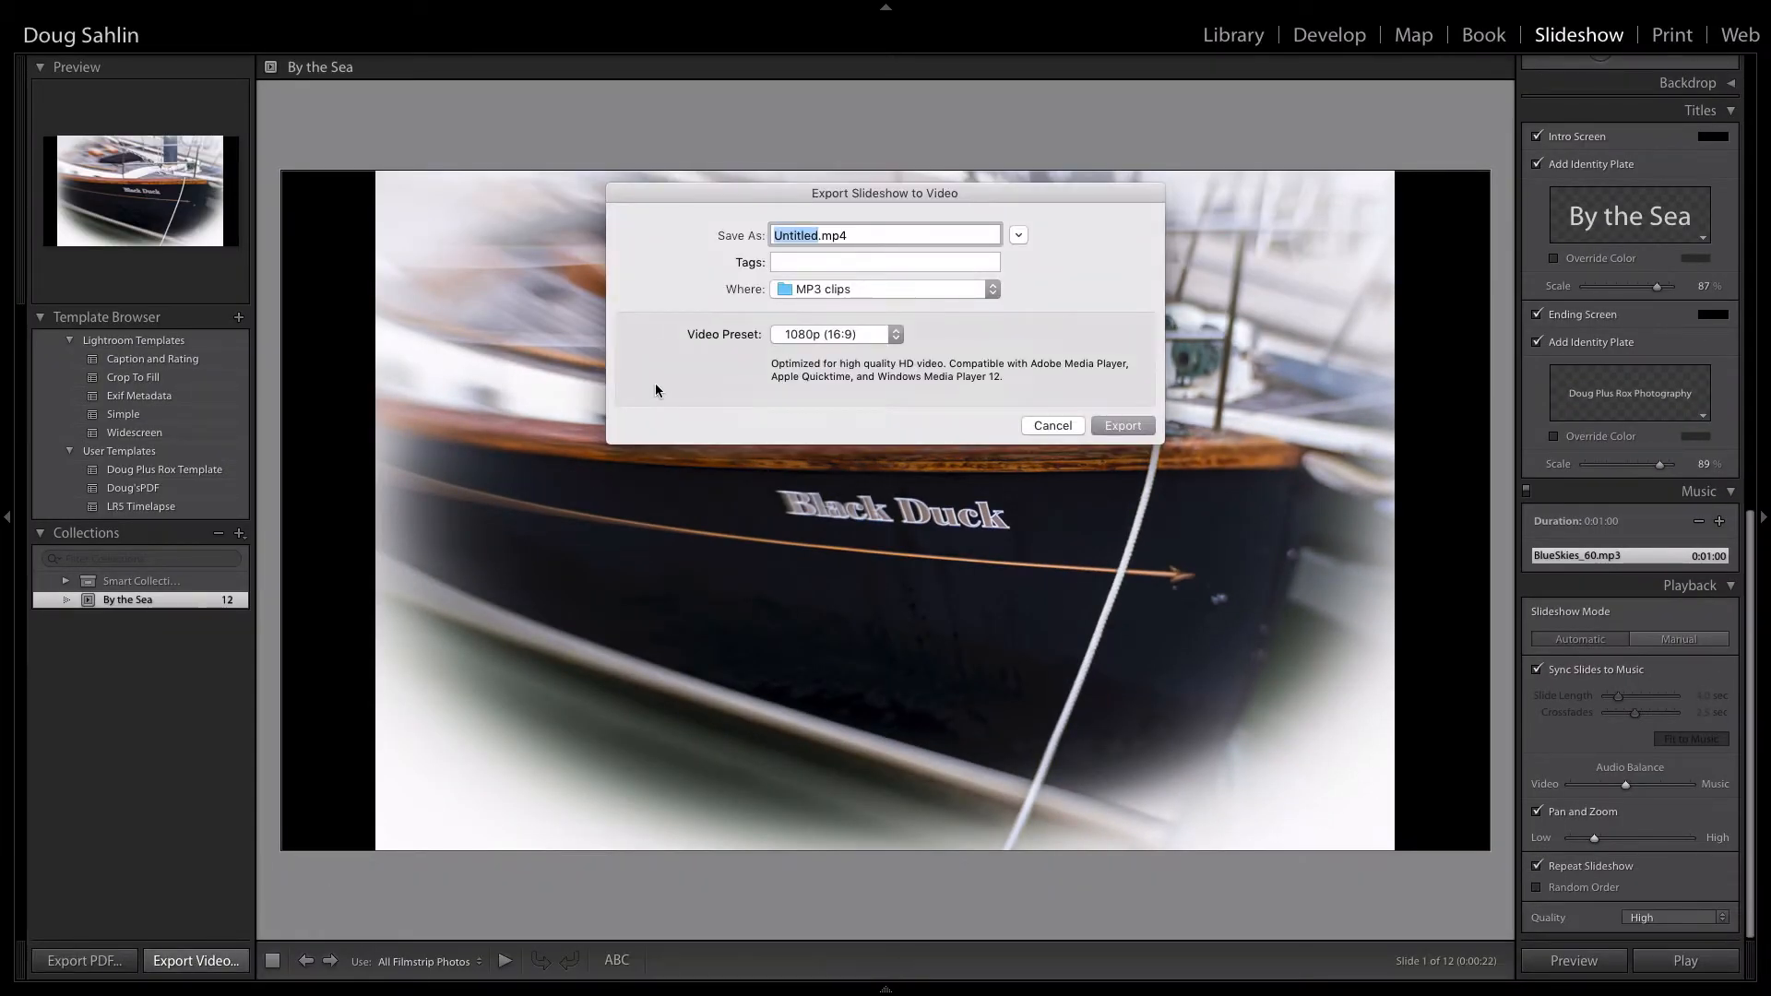
pyautogui.write('ByTheSea')
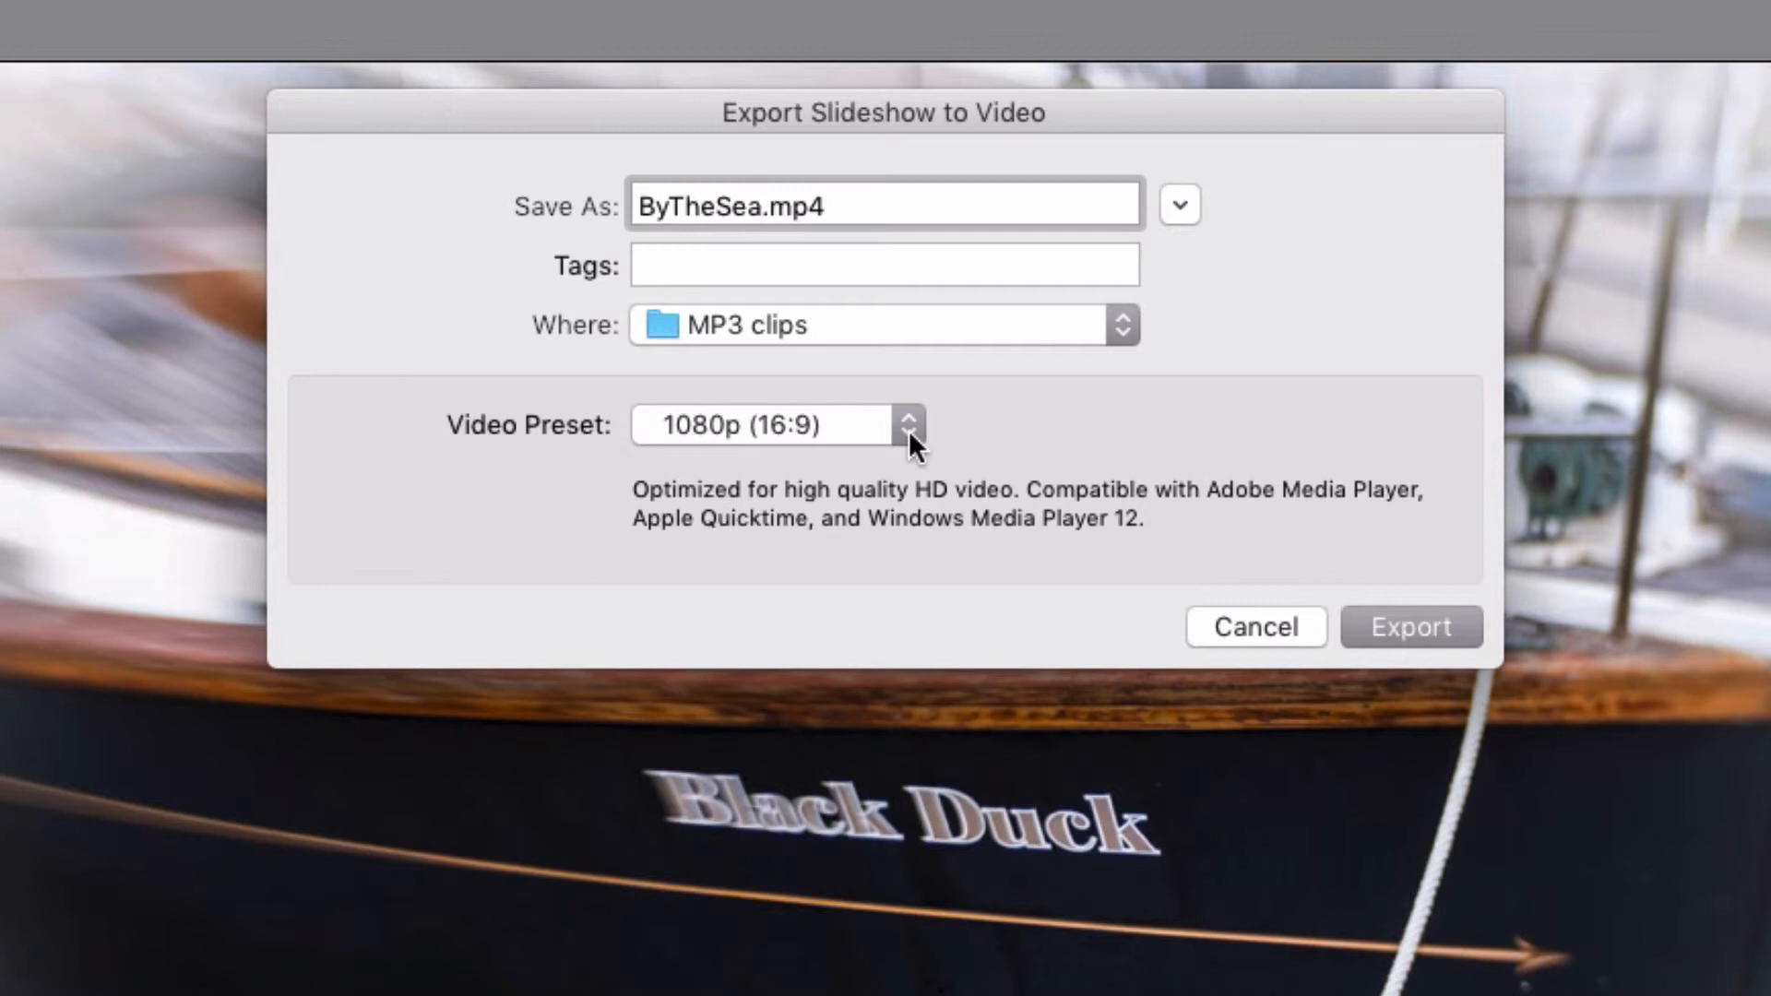
pyautogui.click(910, 430)
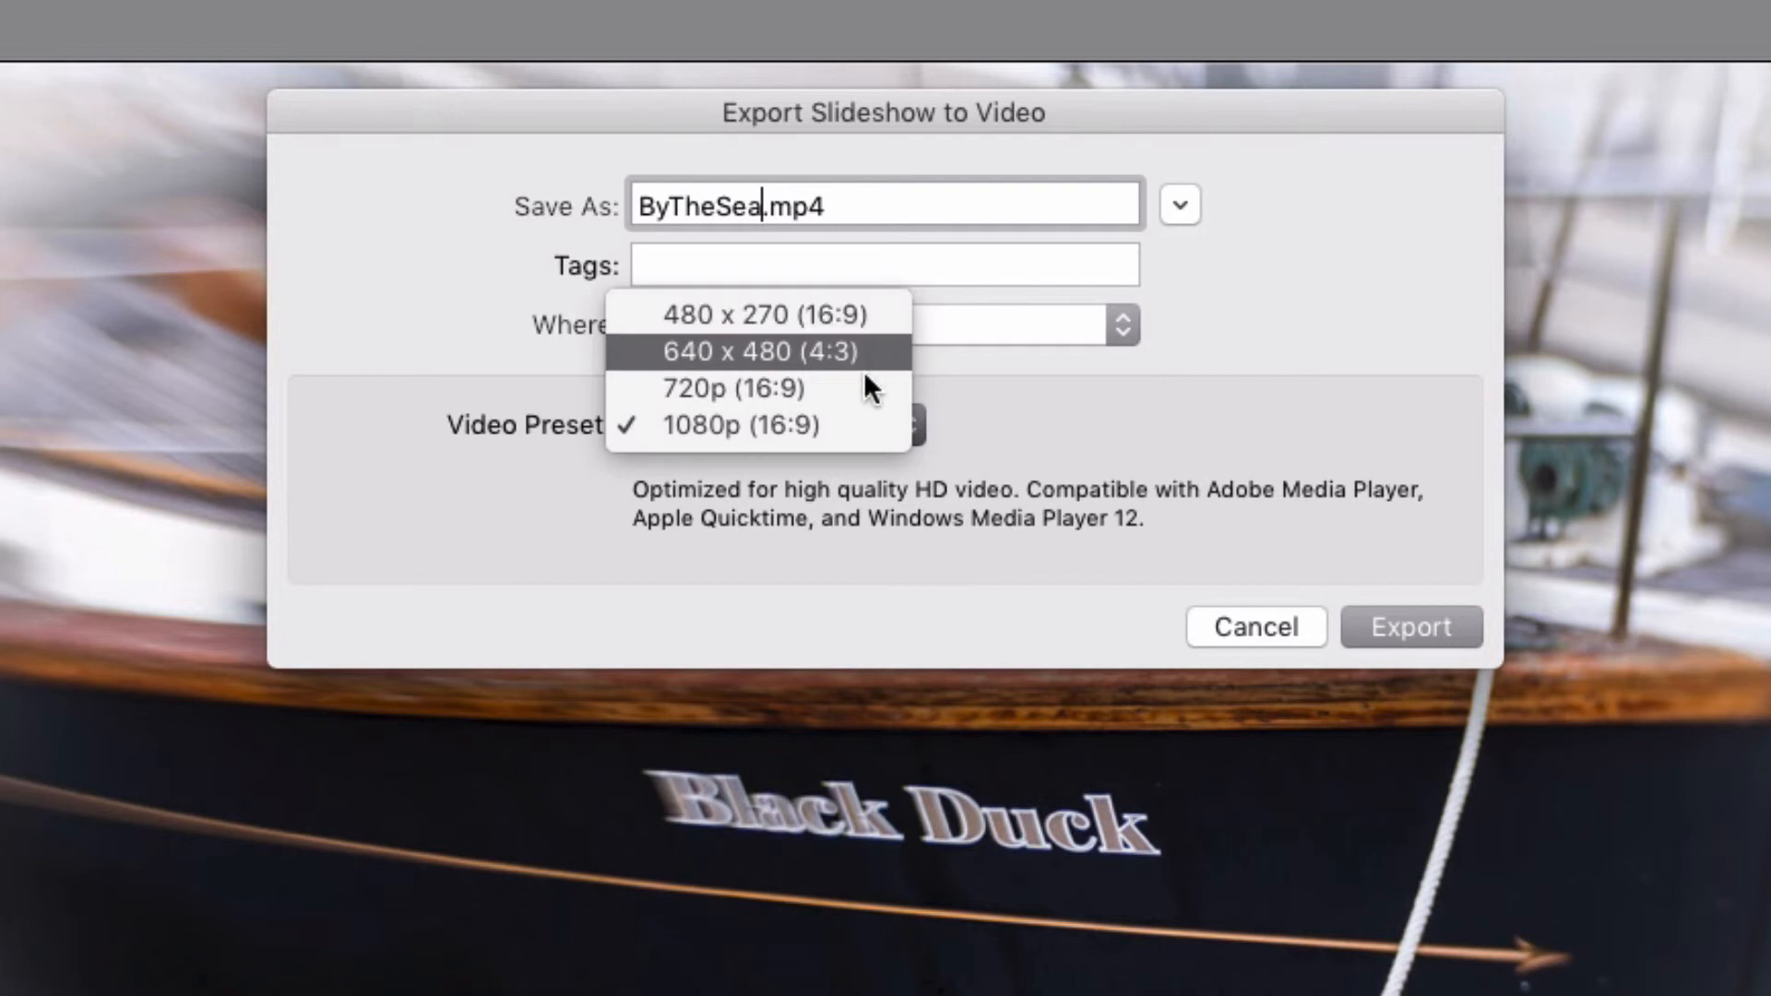
pyautogui.click(836, 417)
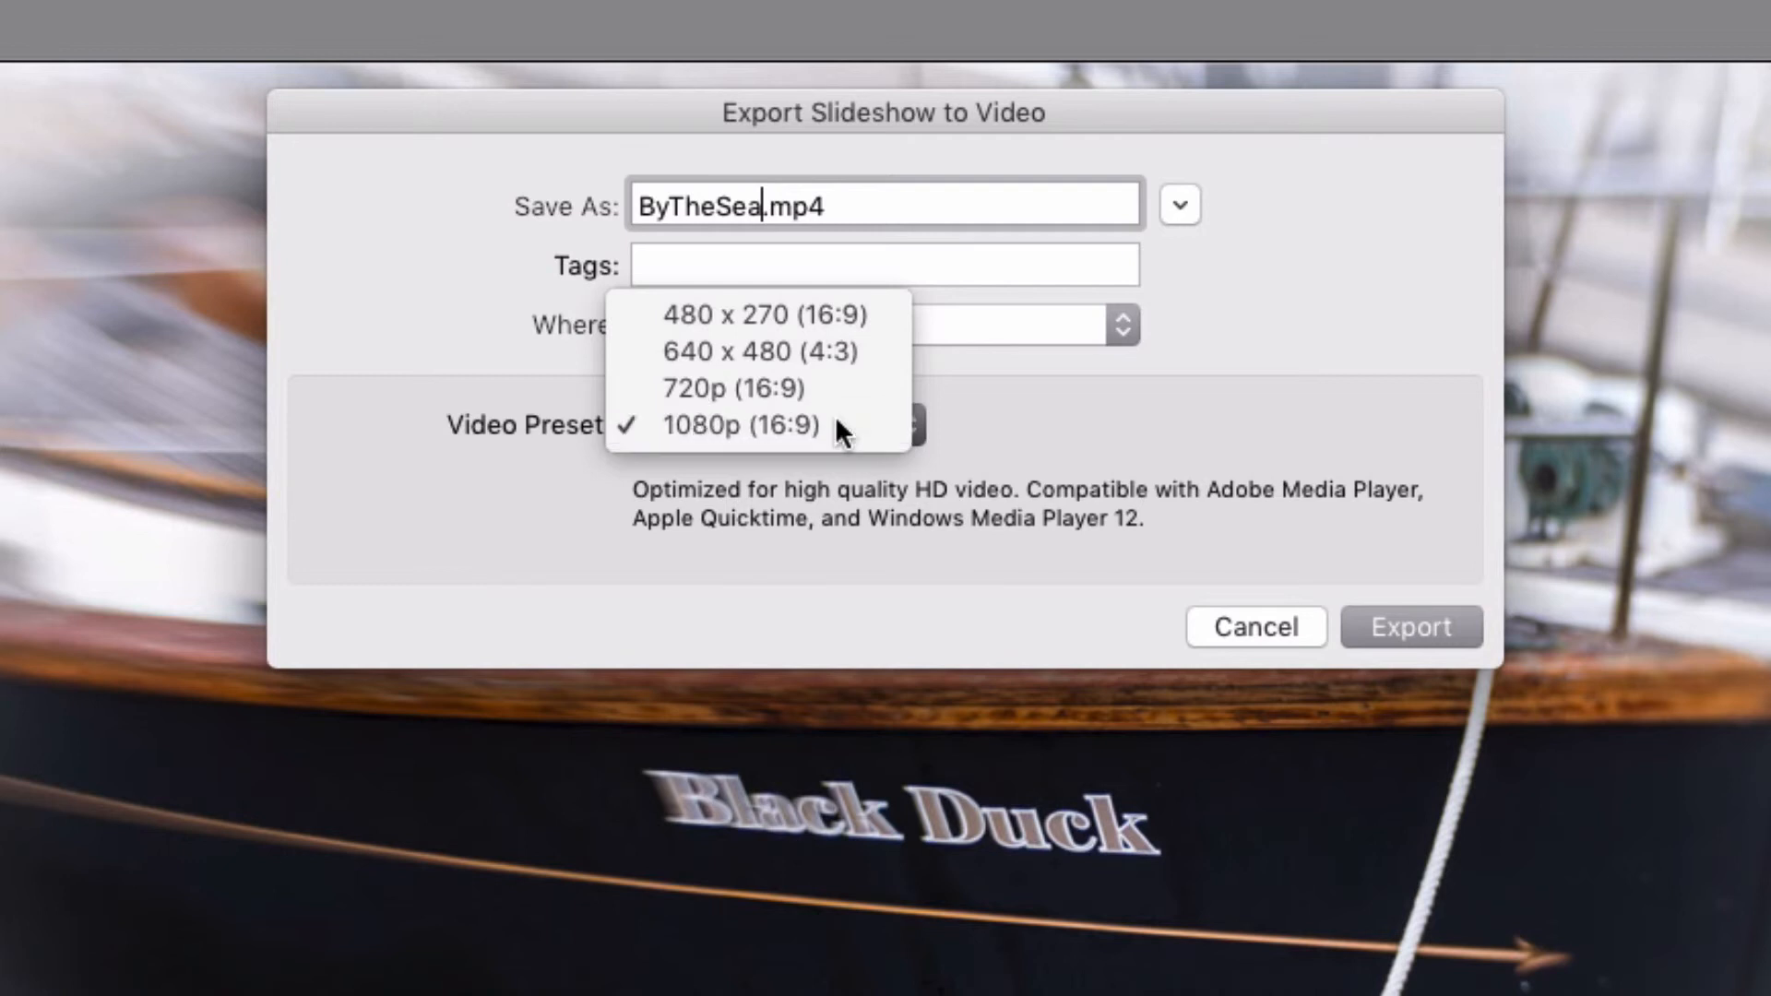
pyautogui.click(1434, 624)
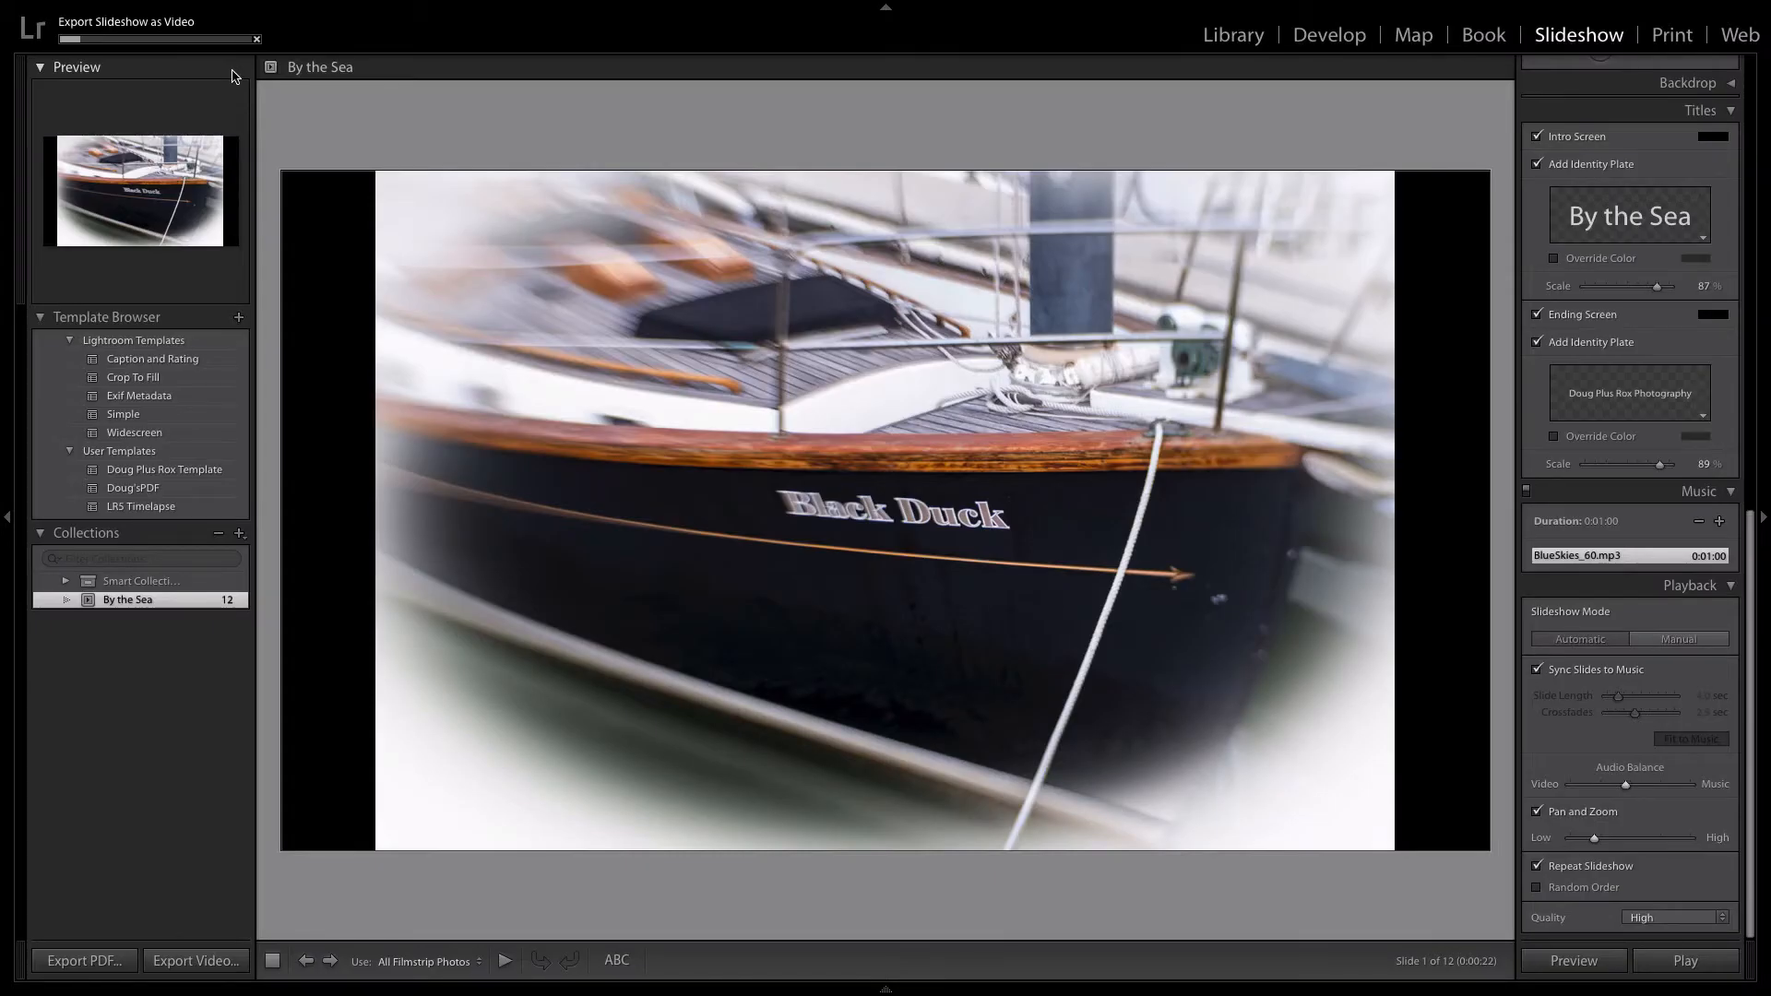